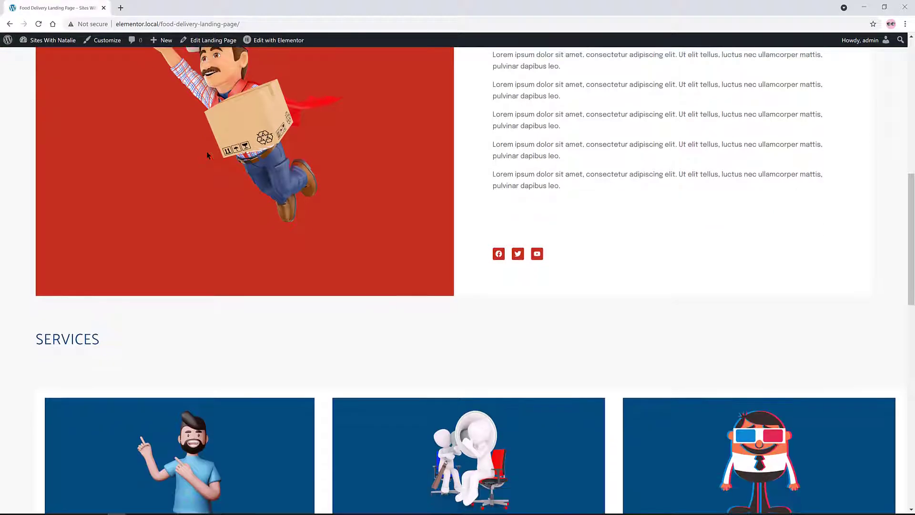
scroll(208, 155, down, 4)
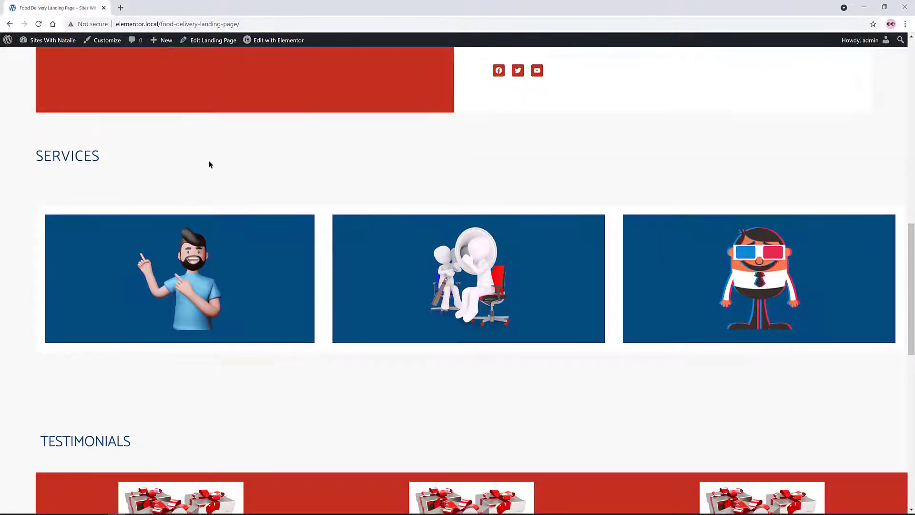
Scroll down through the finished food delivery landing page to review its sections
mouse_move(394, 291)
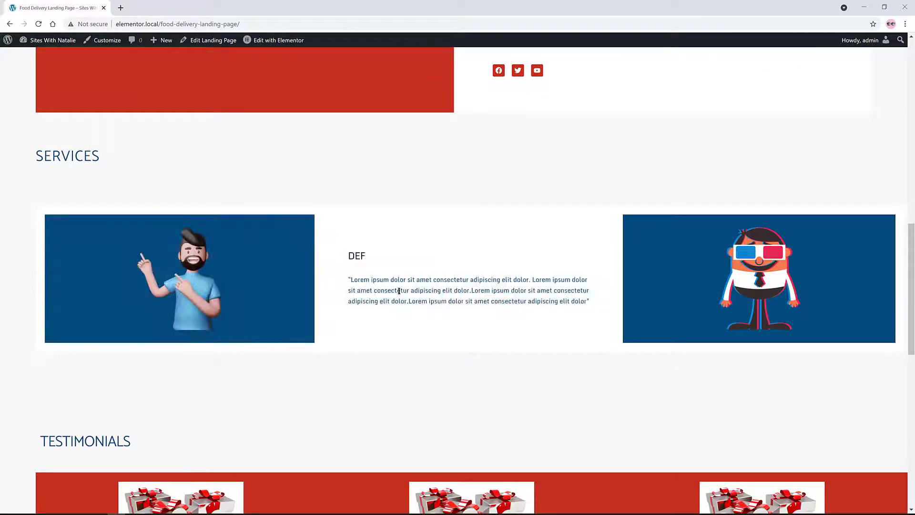
scroll(395, 290, down, 6)
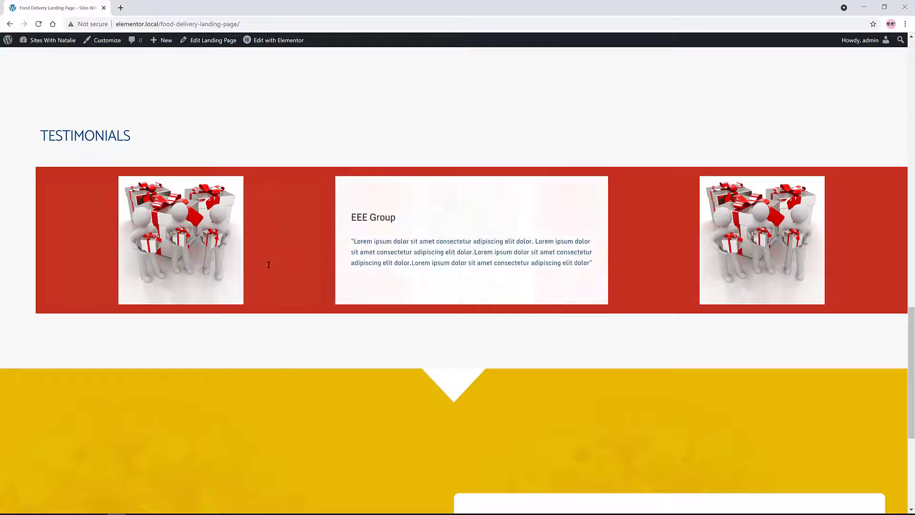
mouse_move(209, 258)
scroll(209, 260, down, 4)
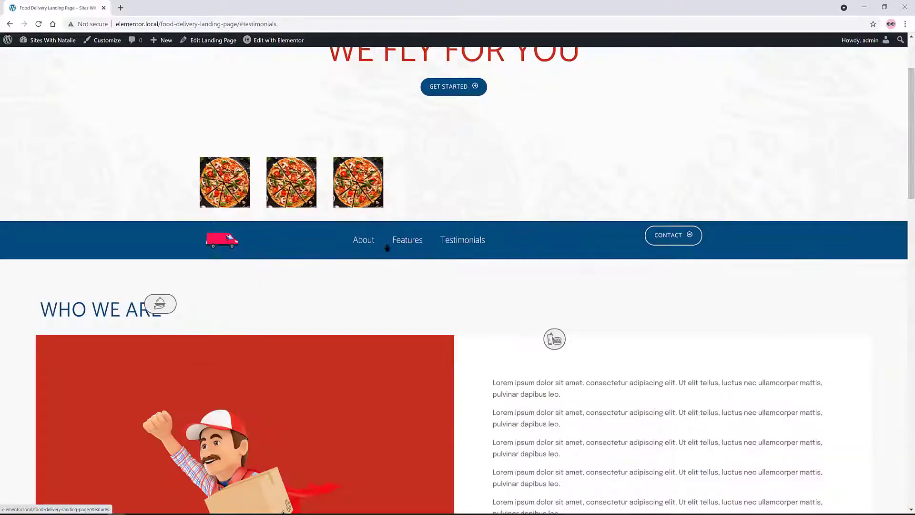
Test the nav links that jump to Who We Are, Services and Testimonials
click(363, 240)
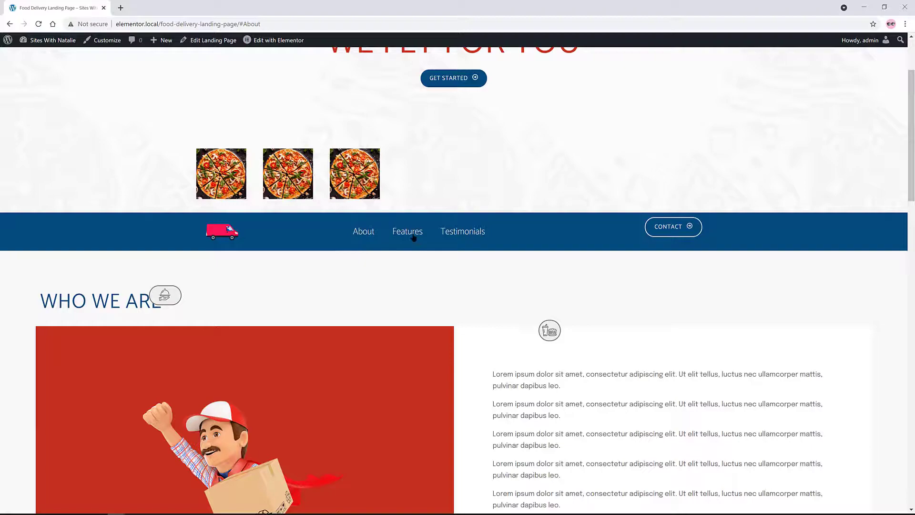
click(413, 234)
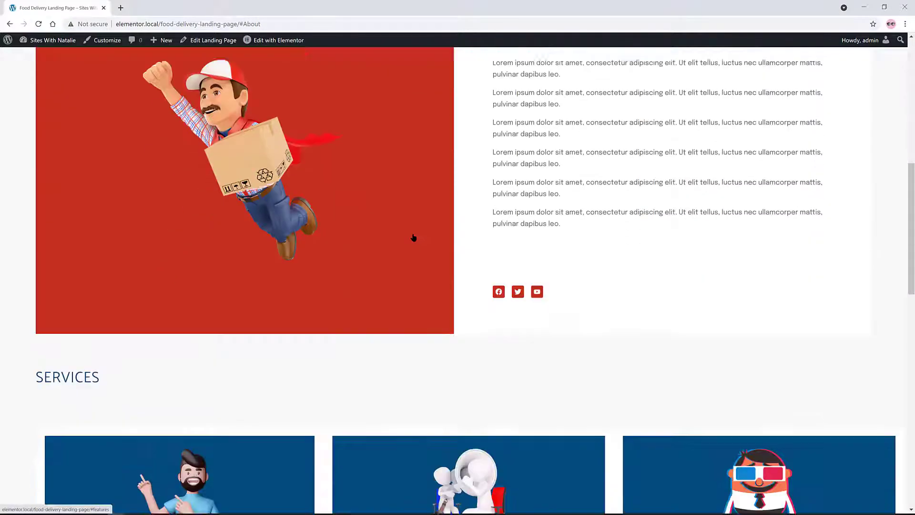
scroll(415, 234, up, 10)
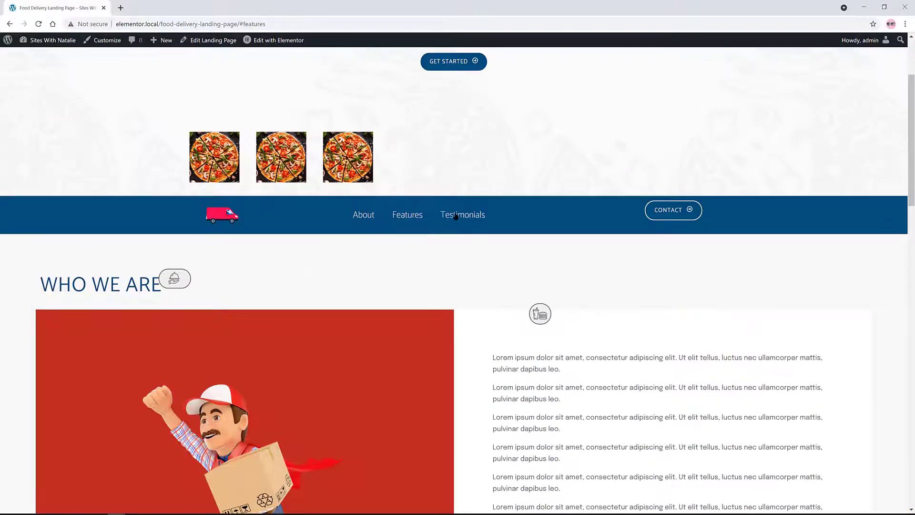
click(456, 217)
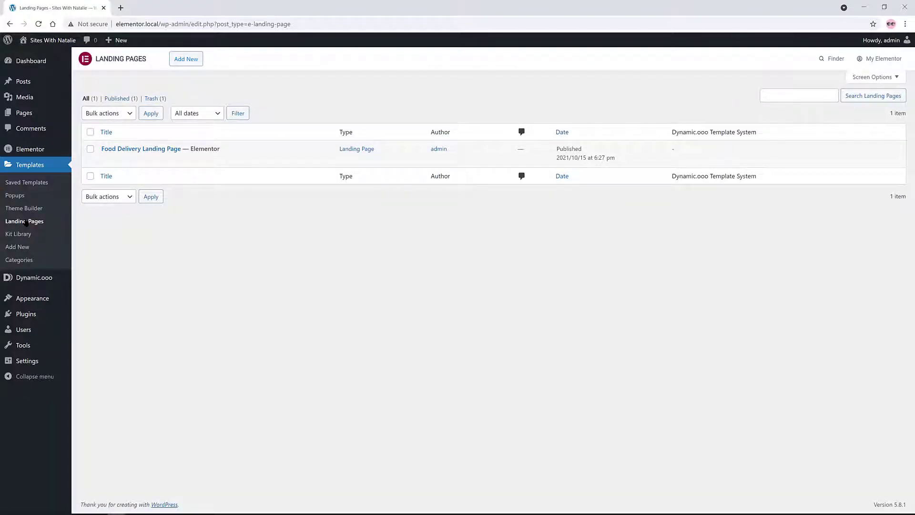
Create a blank landing page and title it 'Landing Page Tutorial'
click(190, 59)
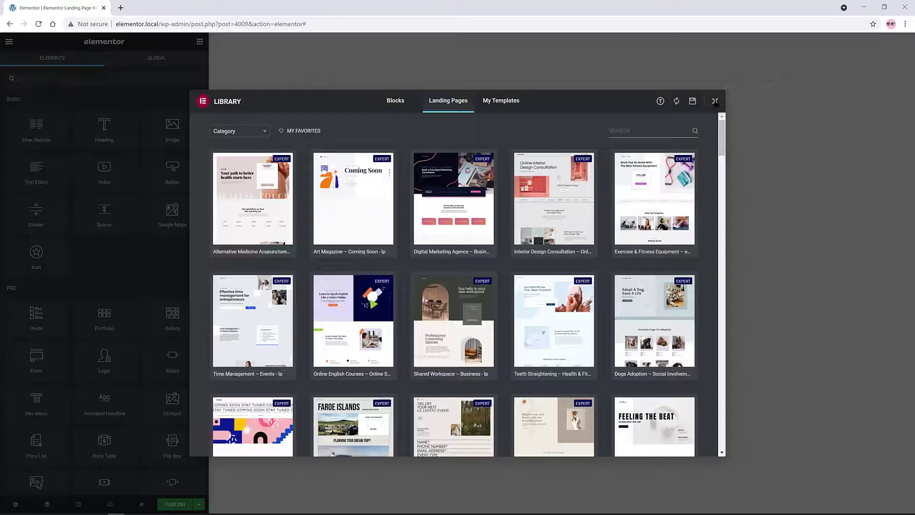
click(715, 102)
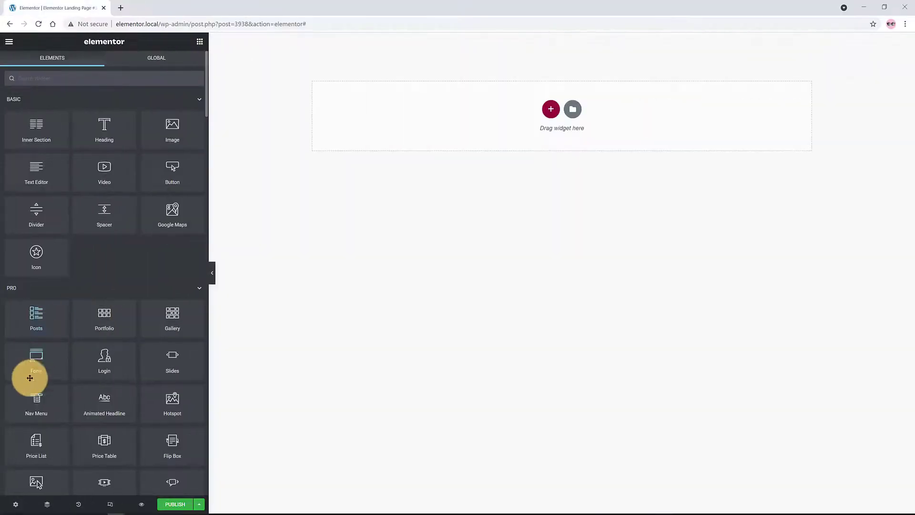
click(17, 504)
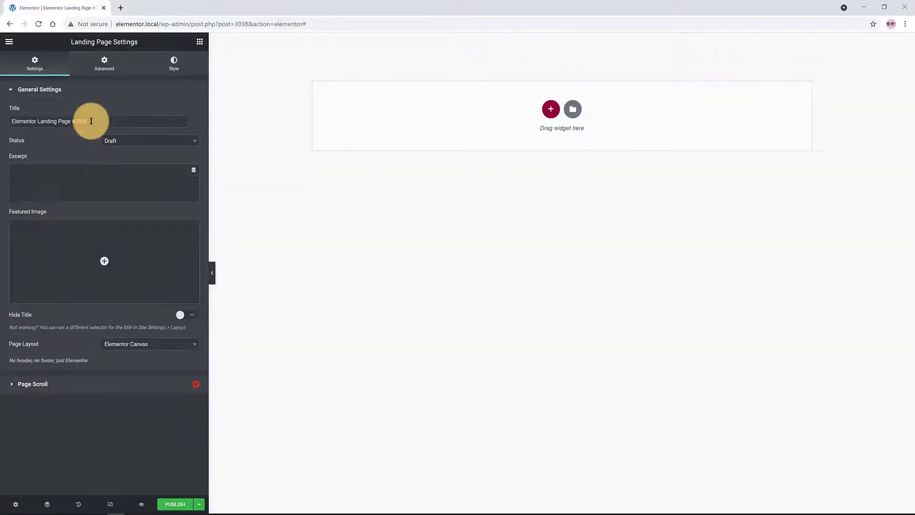
drag(88, 122, 6, 96)
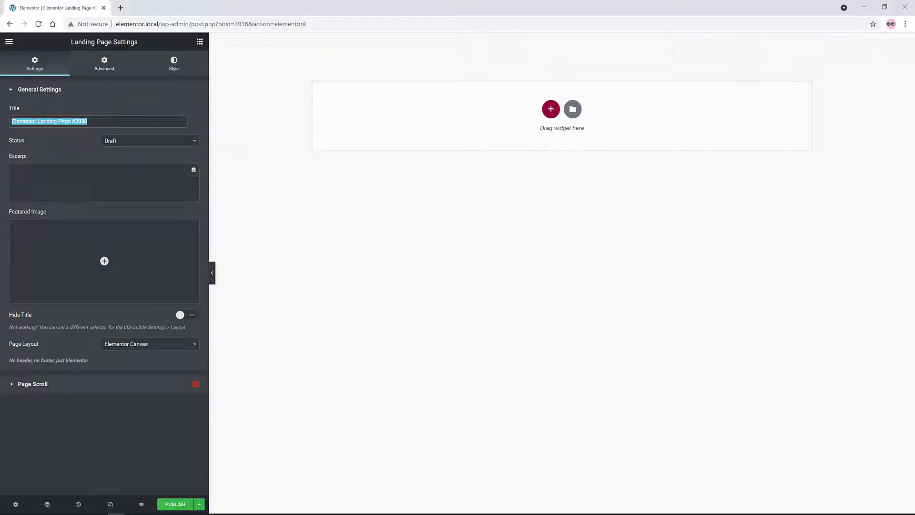
text(Landing Page Tutorial)
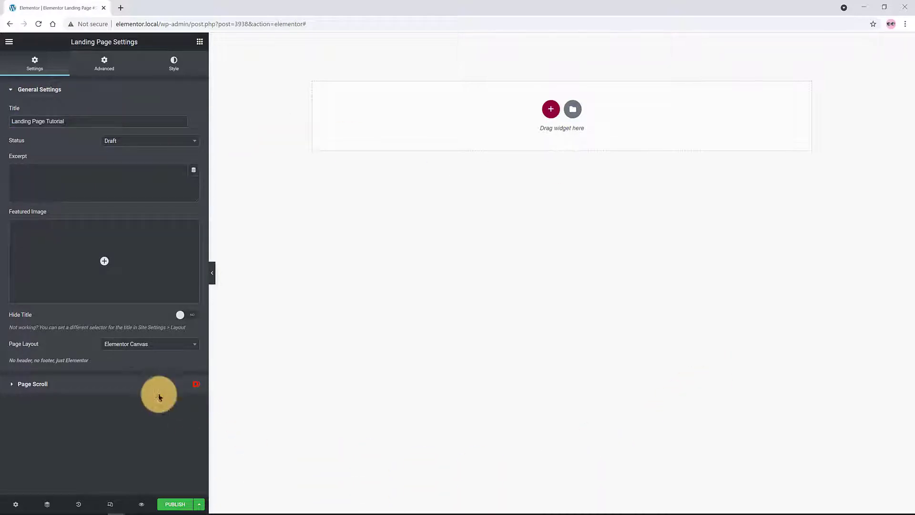
Keep the page layout set to Elementor Canvas
click(148, 344)
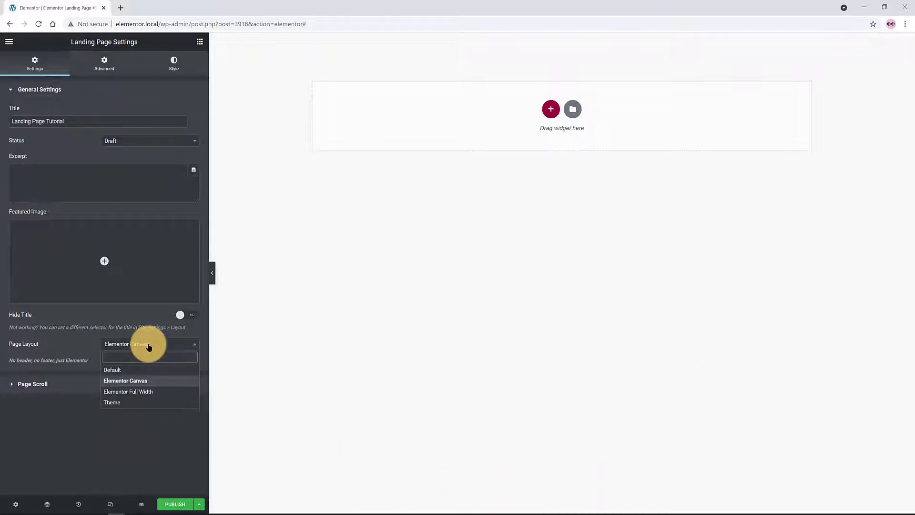
click(147, 381)
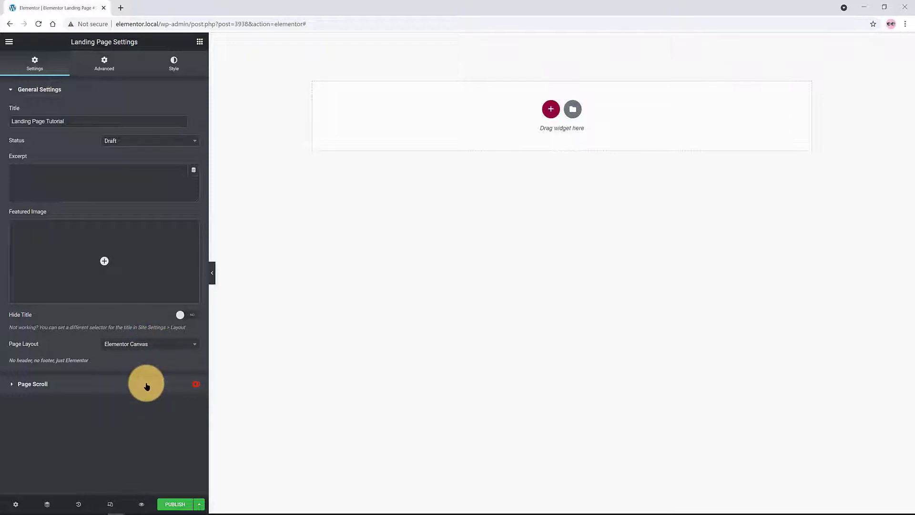
click(8, 42)
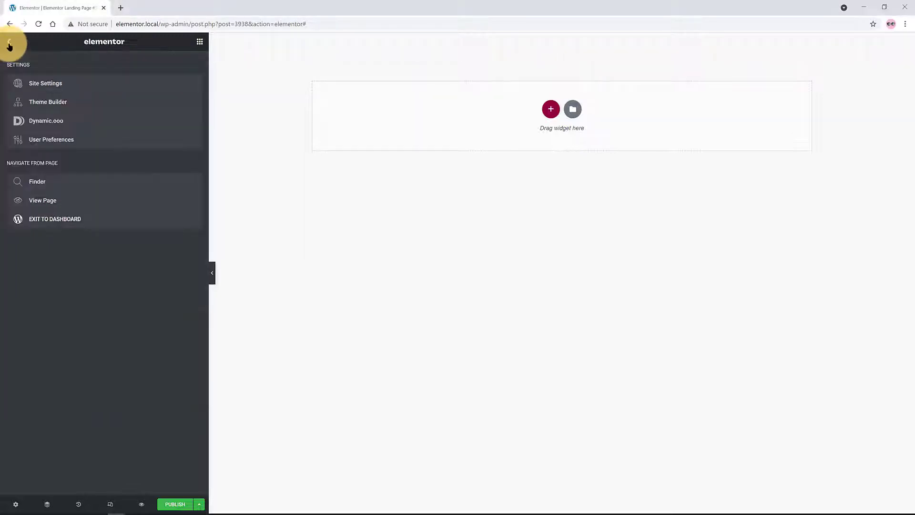
Review the site's global colours in Site Settings
click(38, 87)
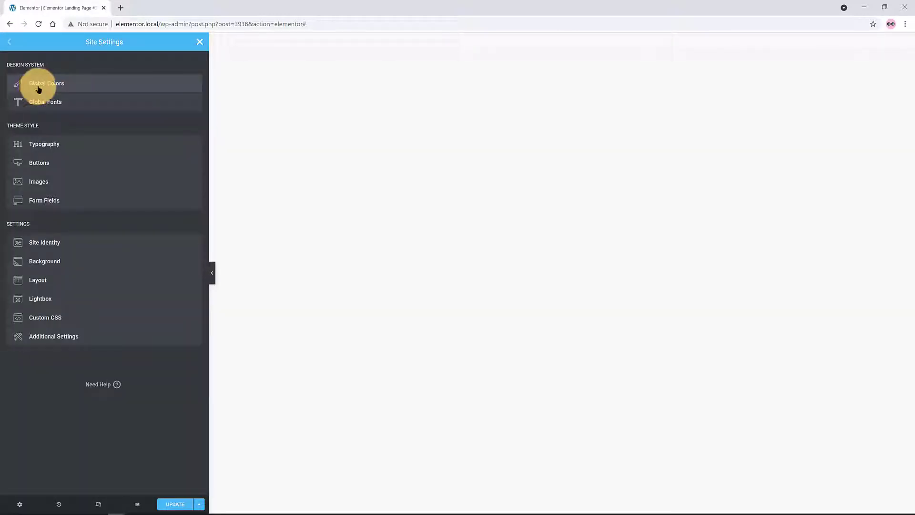
click(66, 84)
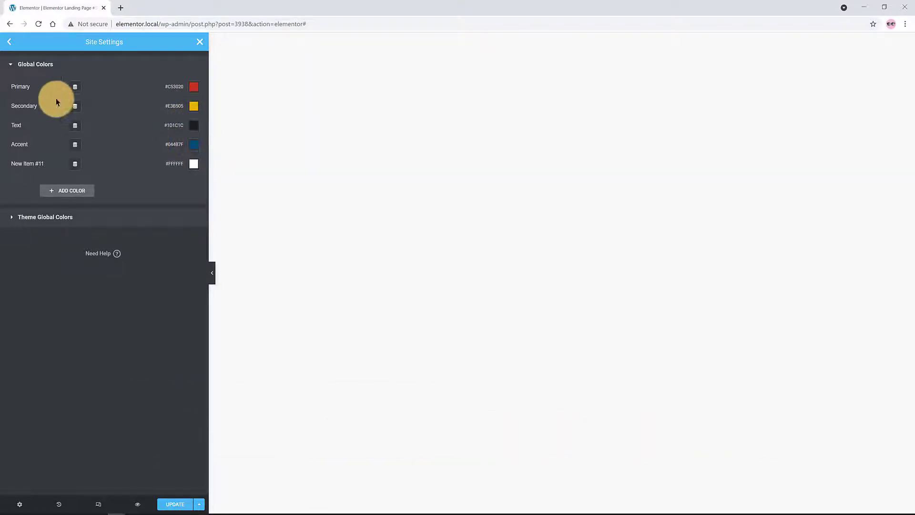
click(9, 42)
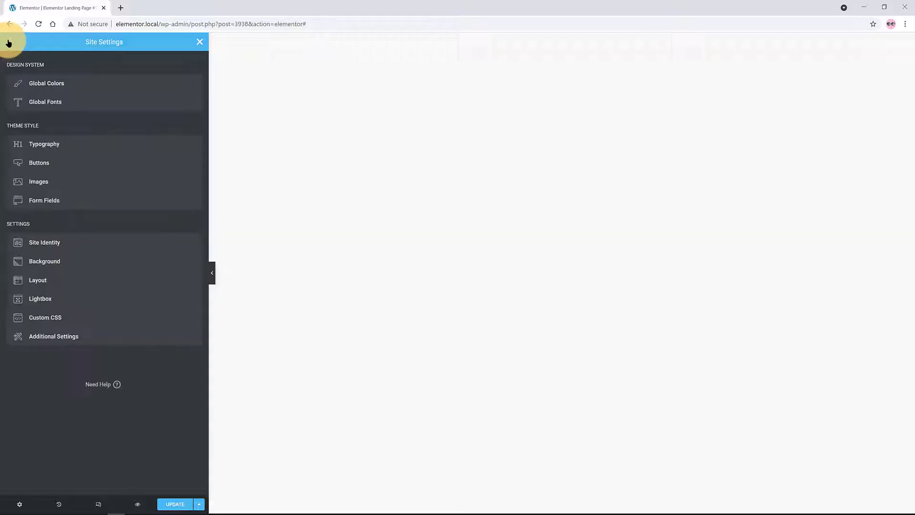
Inspect the Primary, Secondary and Text global fonts, save, and return to the editor
click(62, 101)
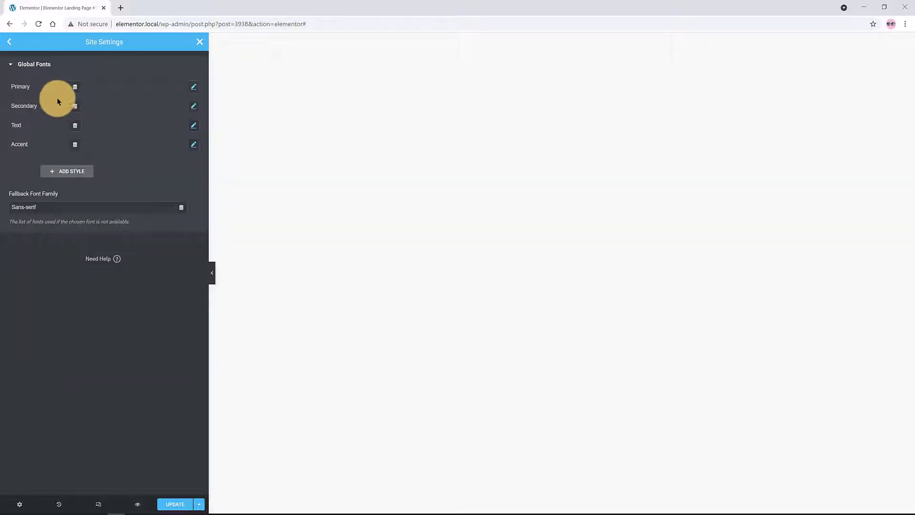
click(194, 88)
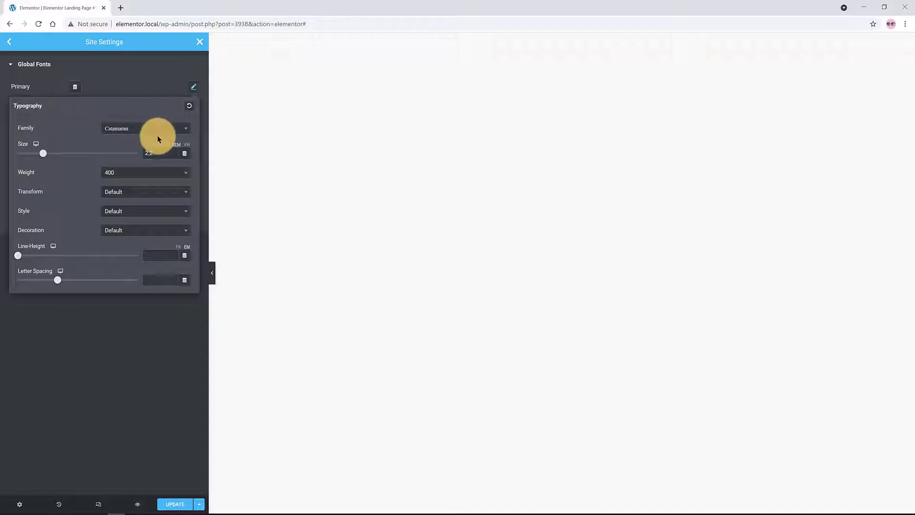
click(194, 89)
click(195, 105)
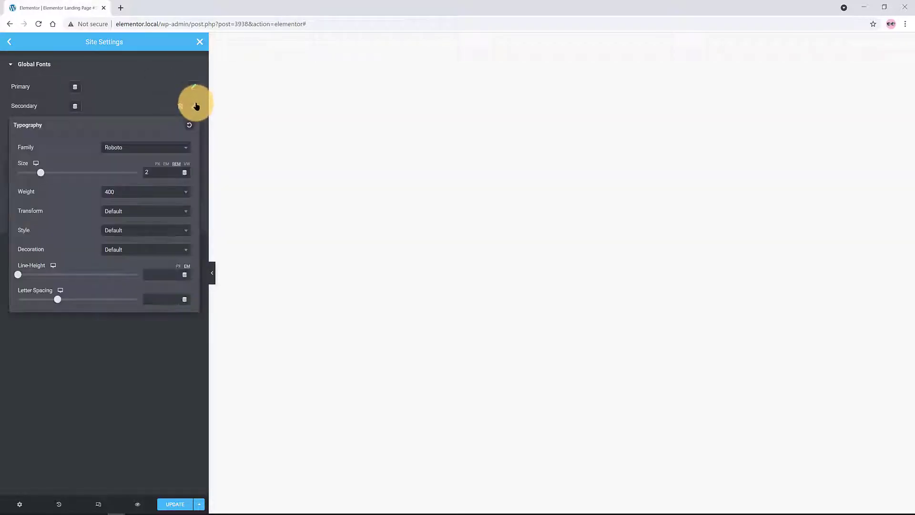
click(194, 106)
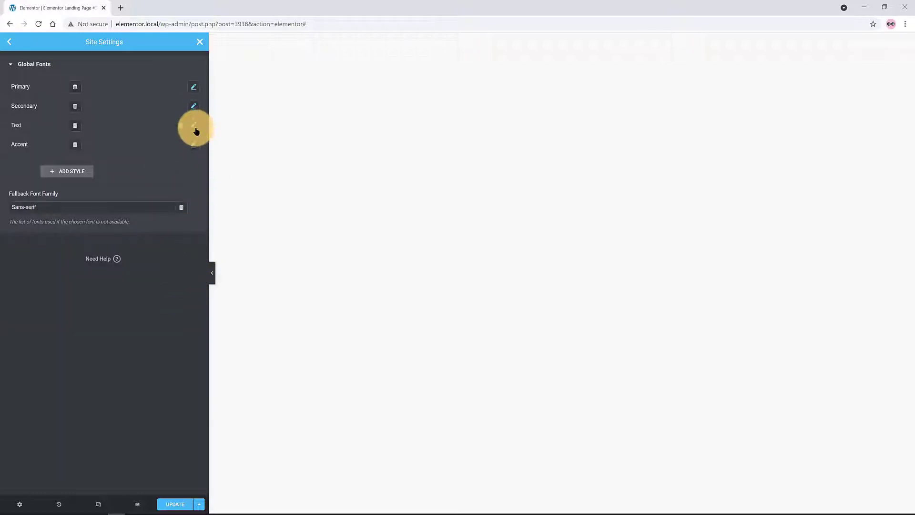
click(194, 125)
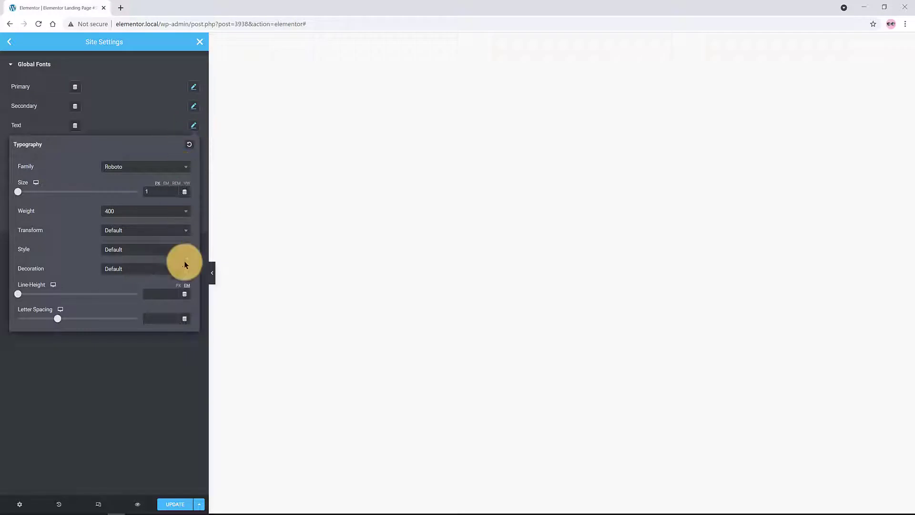
click(176, 348)
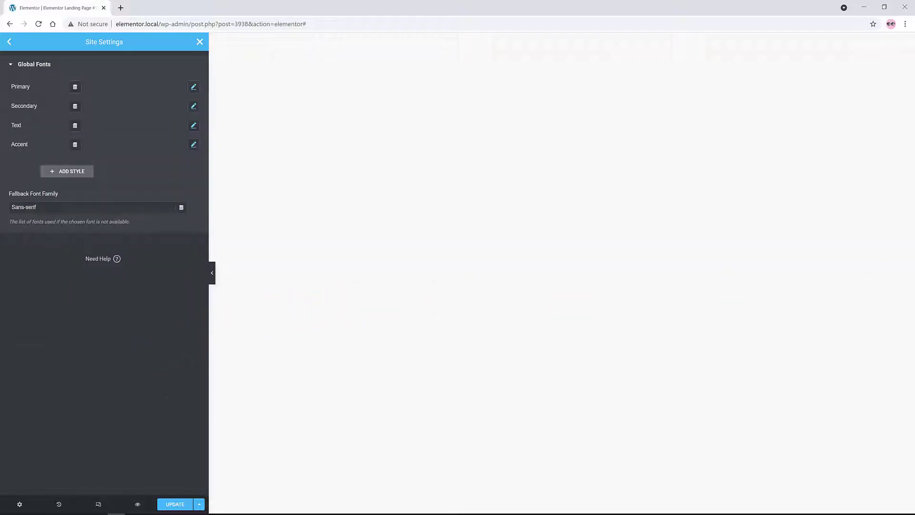
key(ctrl+s)
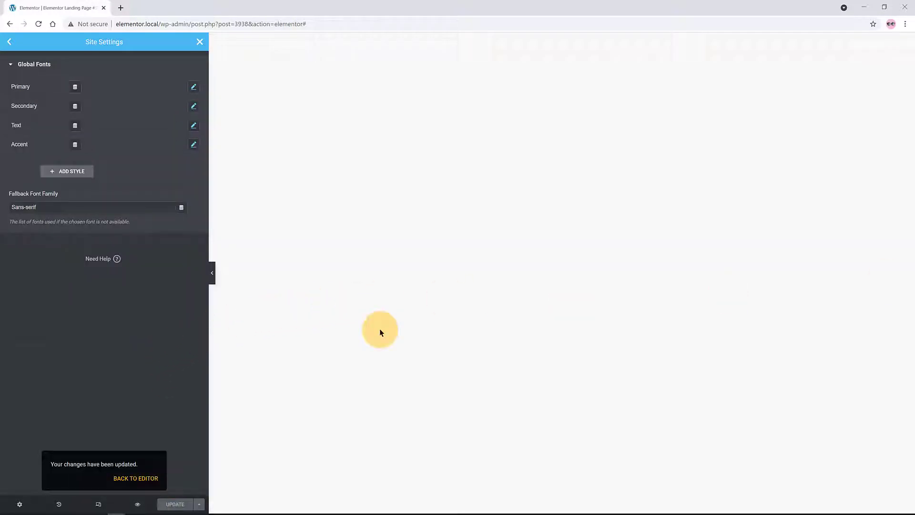
click(145, 479)
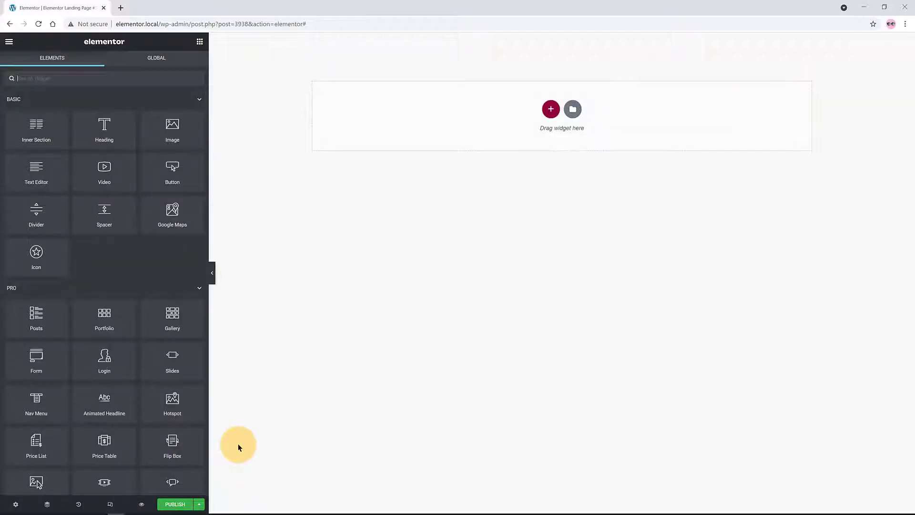
Add a single-column section with a minimum height of 600
click(551, 111)
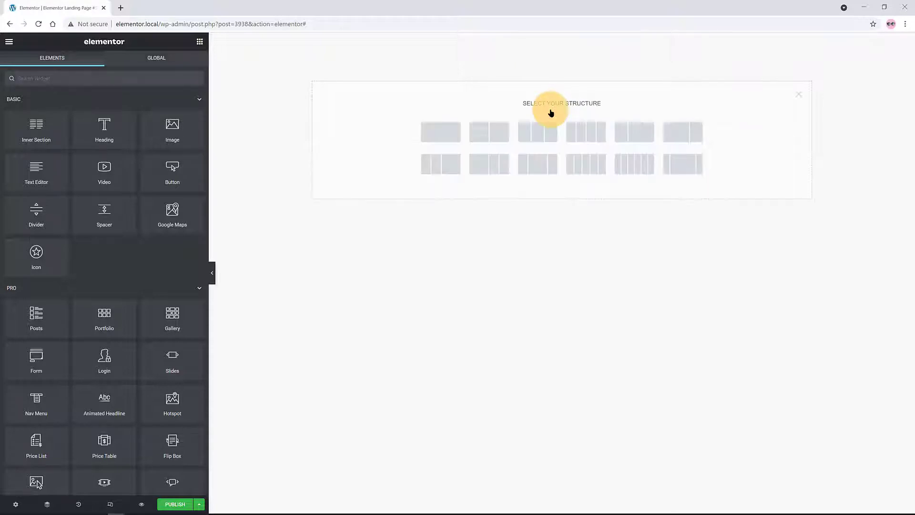
click(429, 134)
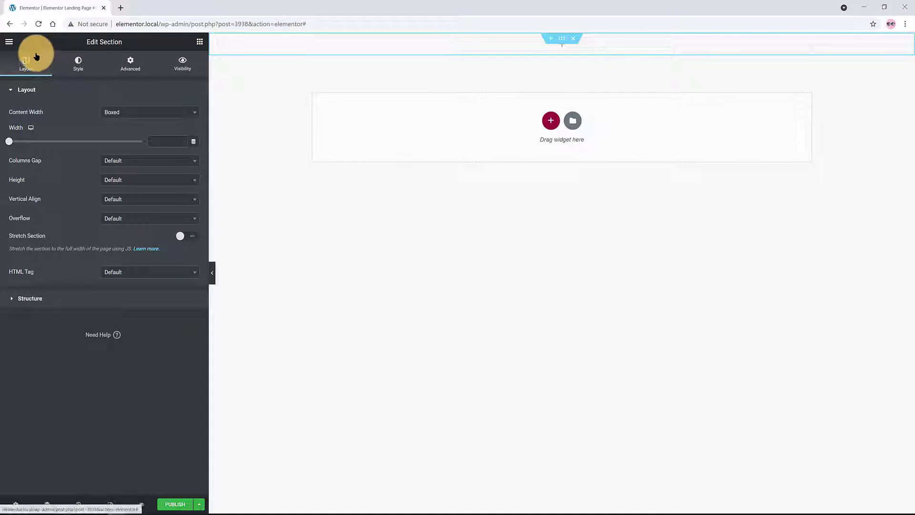
click(129, 180)
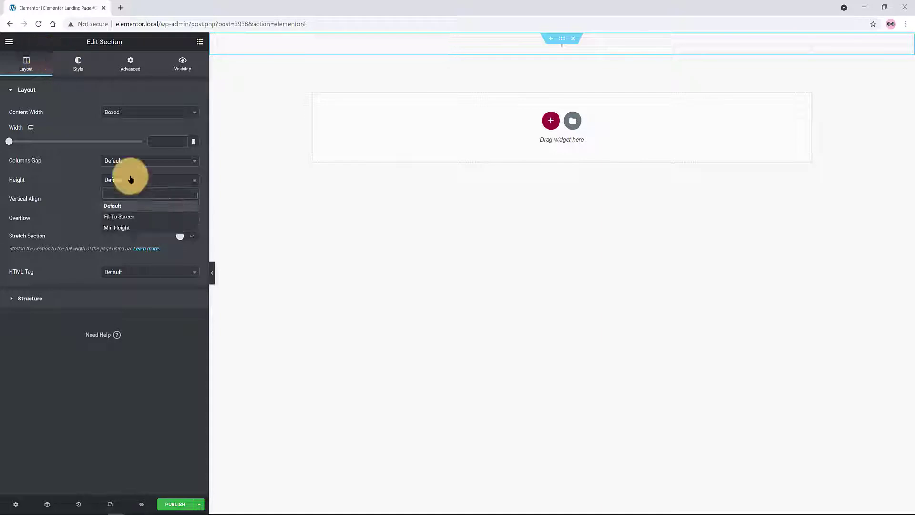
click(135, 227)
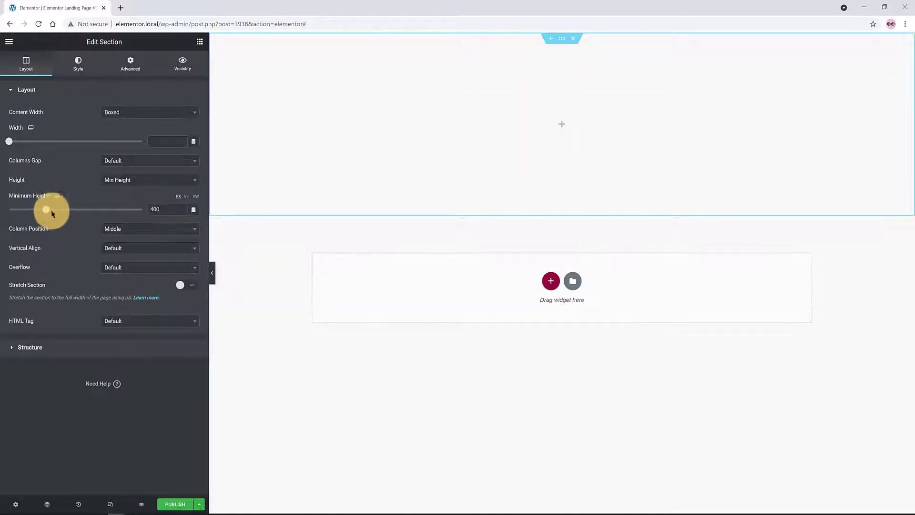
drag(49, 210, 71, 210)
drag(163, 209, 134, 207)
text(600)
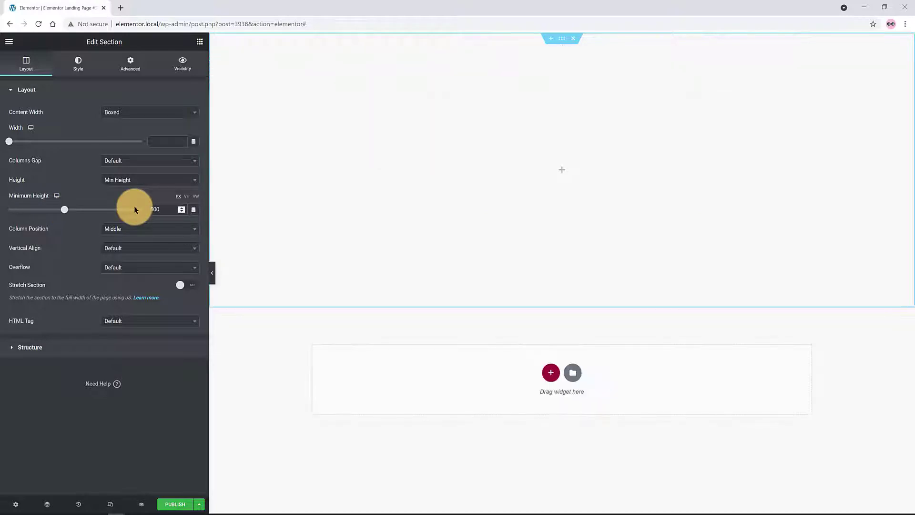
Set the section's column position and vertical alignment to Middle
click(130, 229)
click(128, 280)
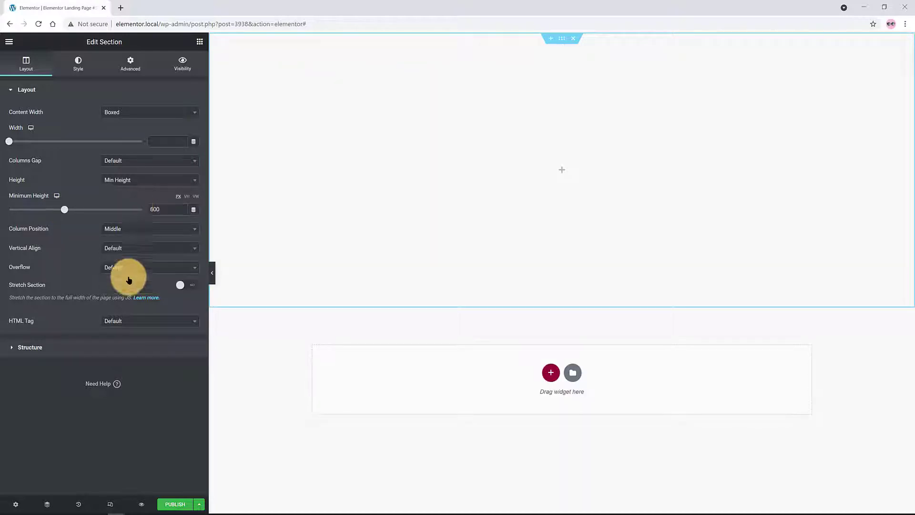
click(124, 249)
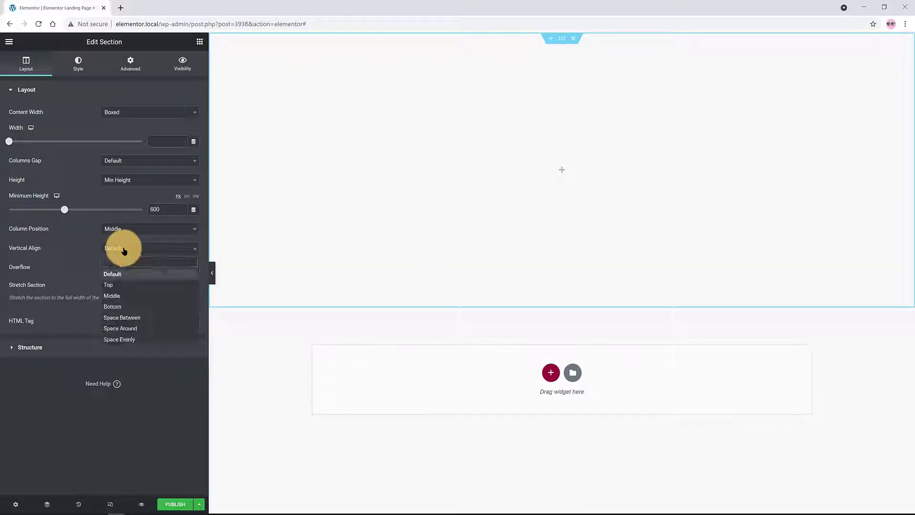
click(127, 295)
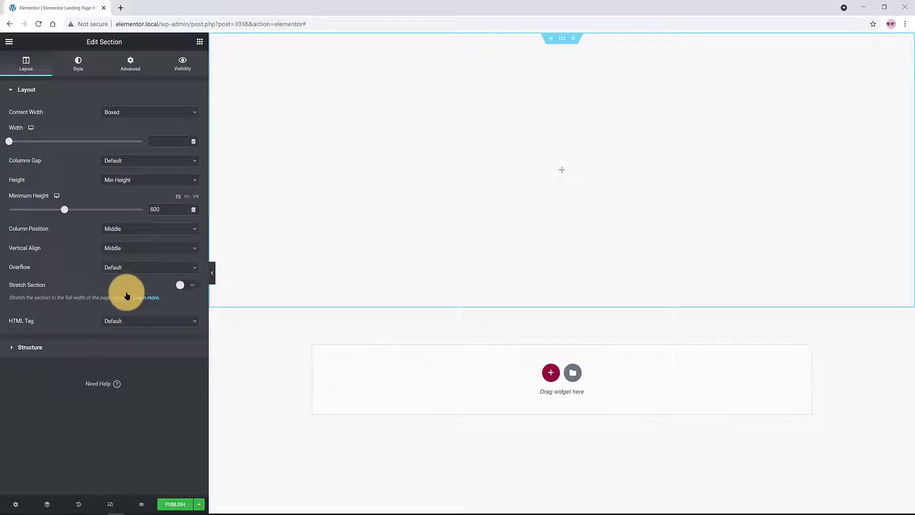
click(79, 62)
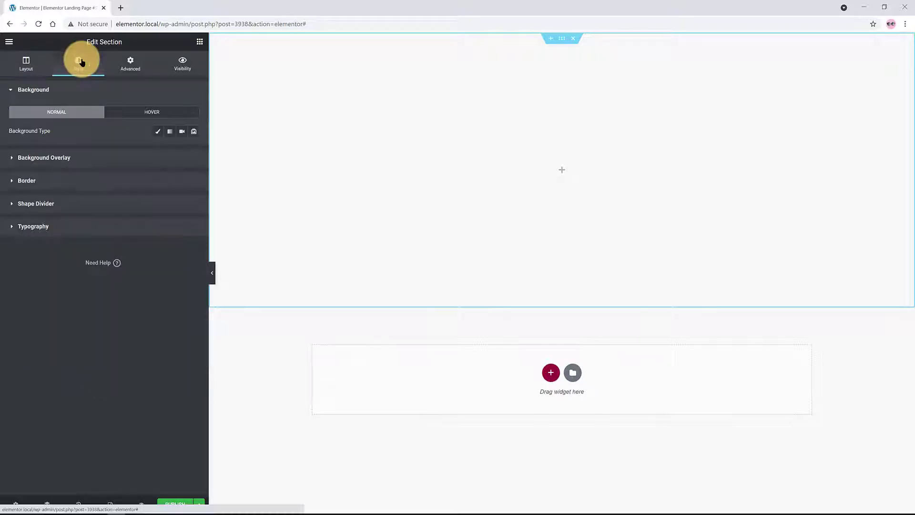
Add the light food-doodle image as a classic background overlay
click(70, 159)
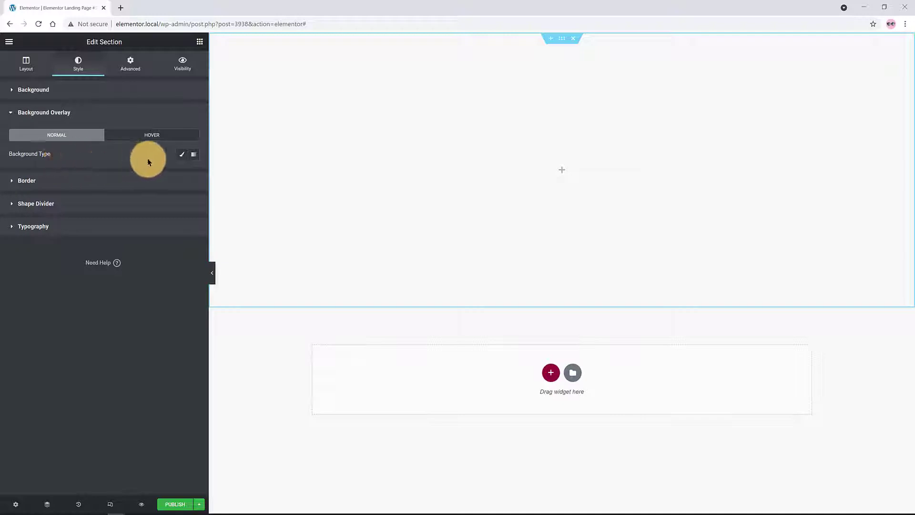
click(181, 157)
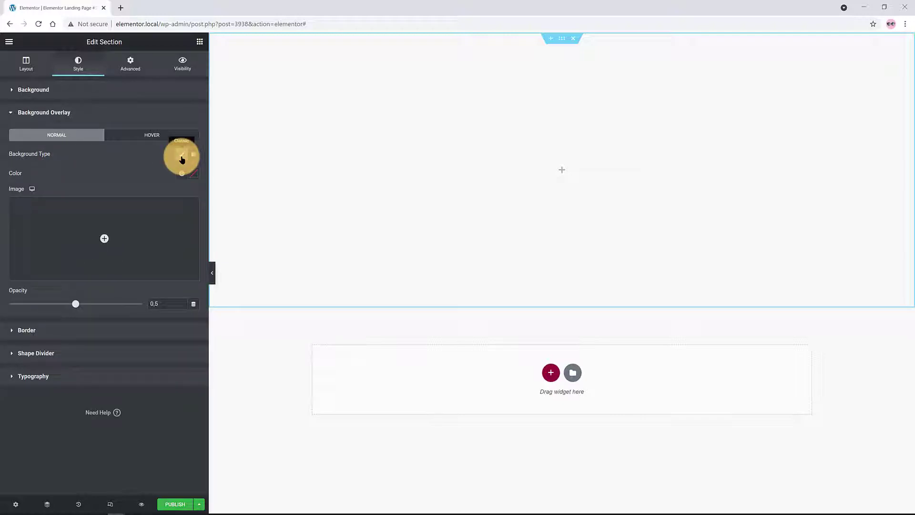
click(102, 240)
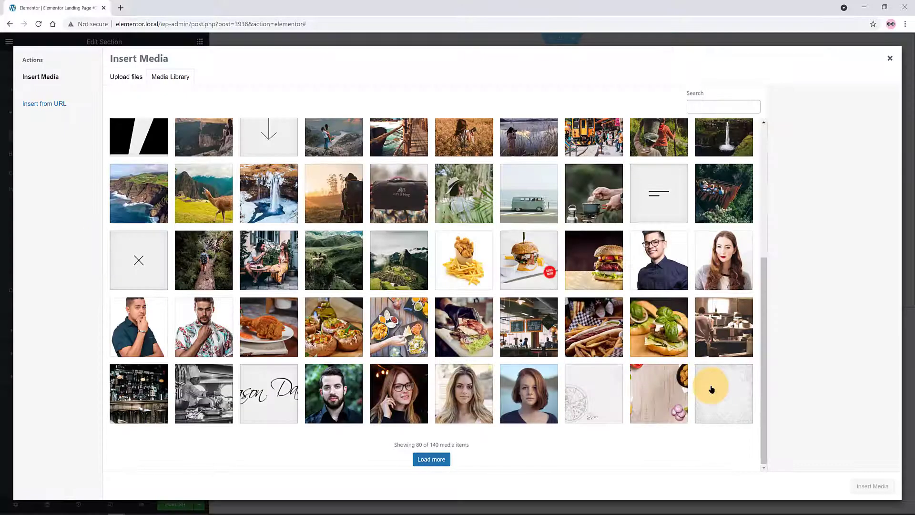
click(707, 386)
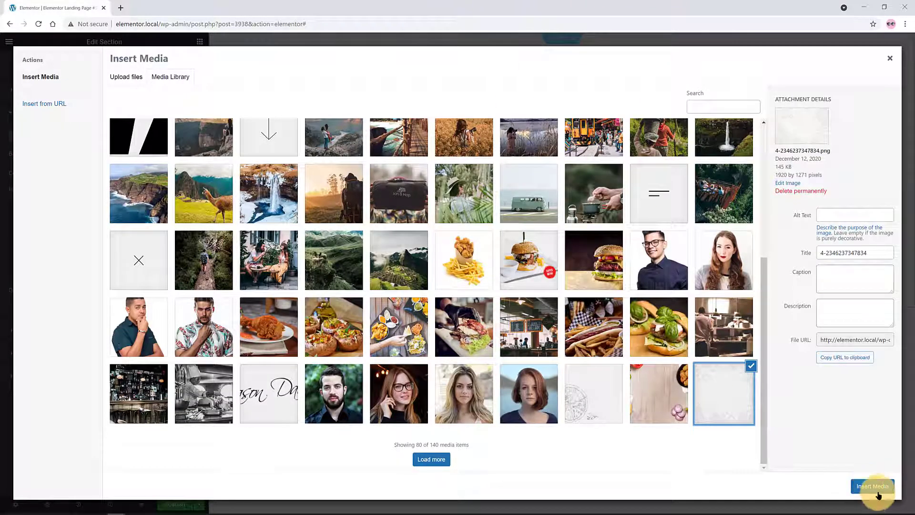
click(872, 486)
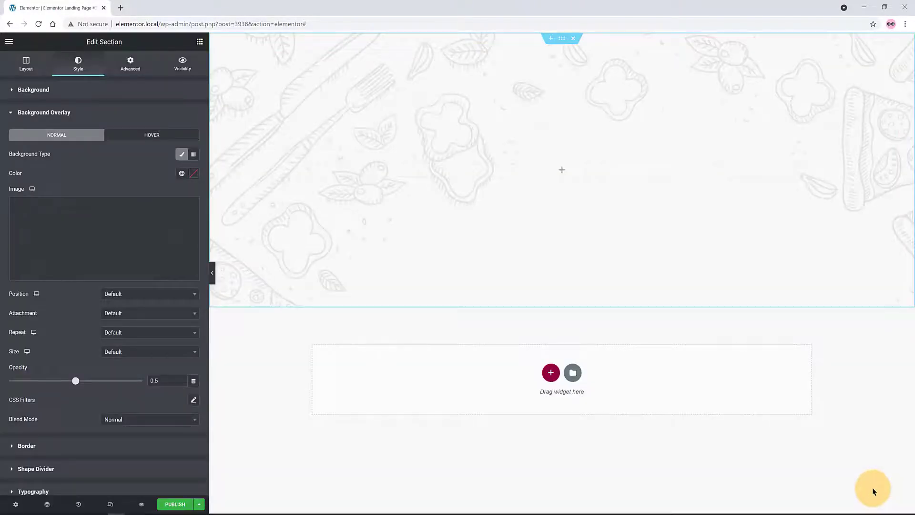
Set the overlay to Repeat-x, Center Center, Contain and 0.35 opacity
click(153, 332)
click(155, 388)
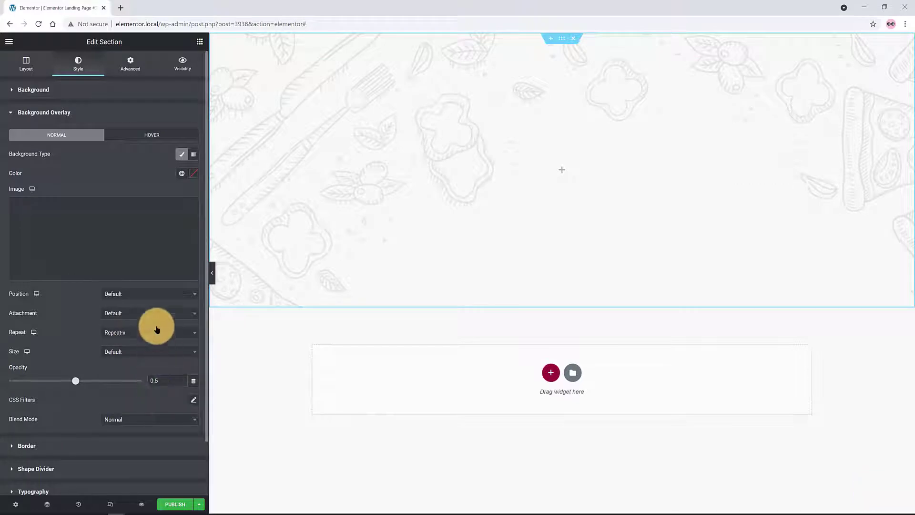
click(150, 295)
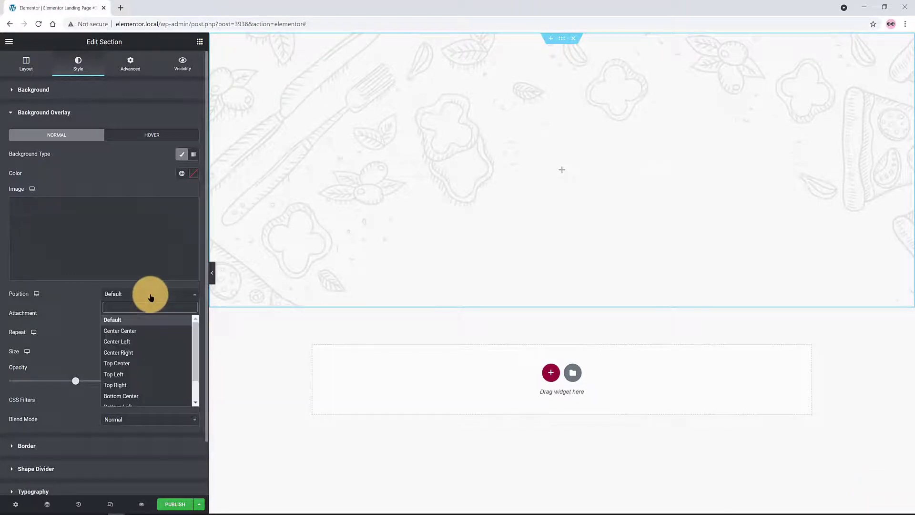
click(142, 330)
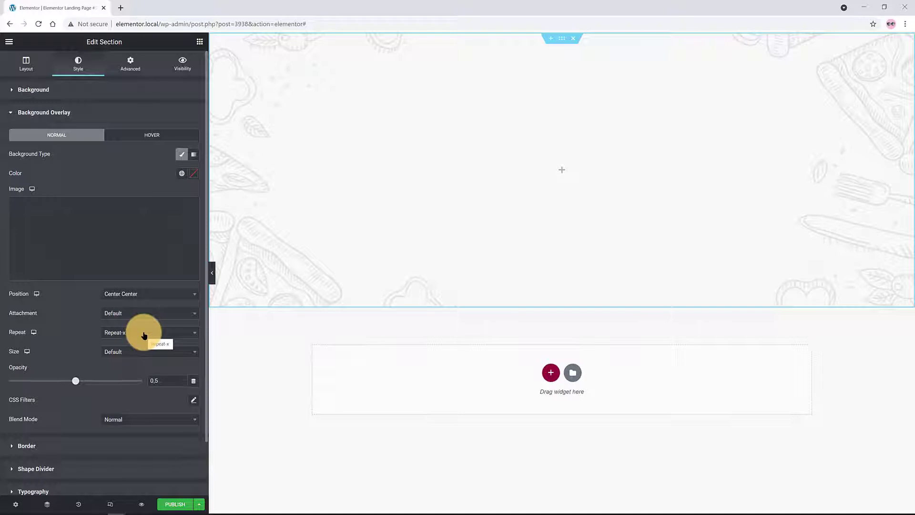
click(146, 352)
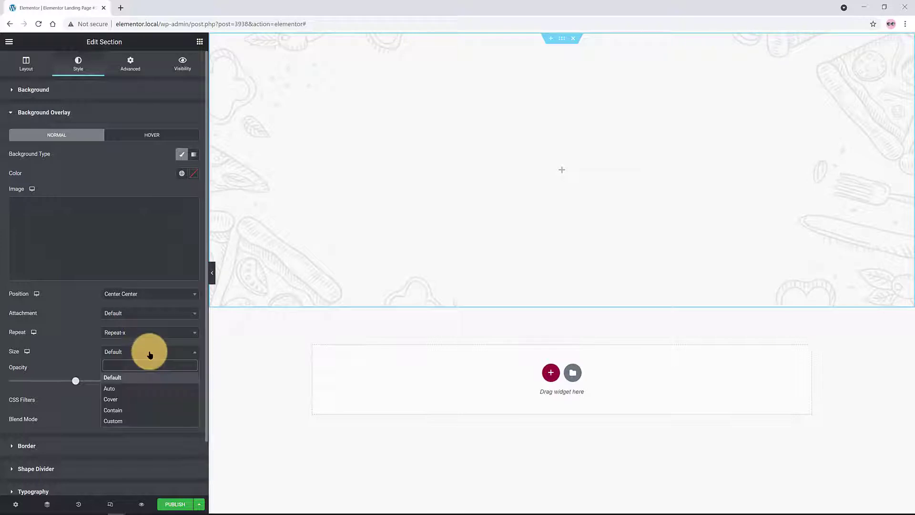
click(145, 413)
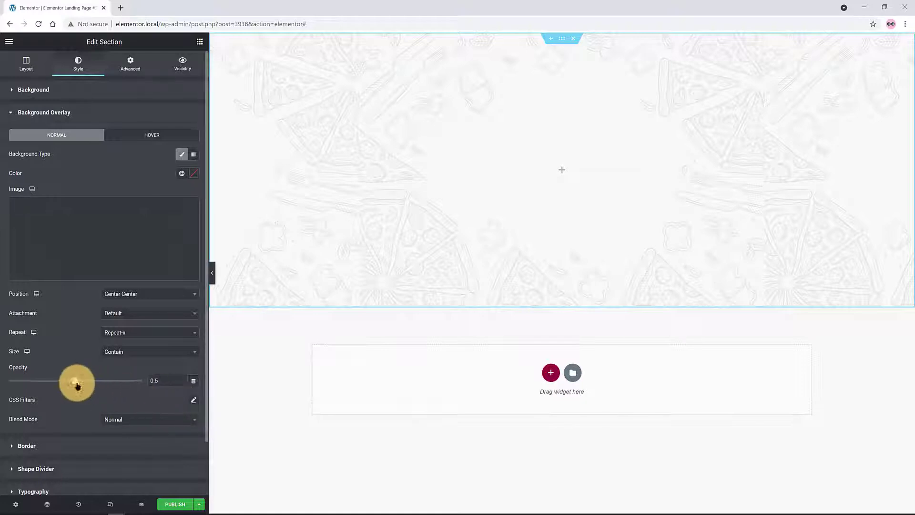
drag(76, 384, 55, 392)
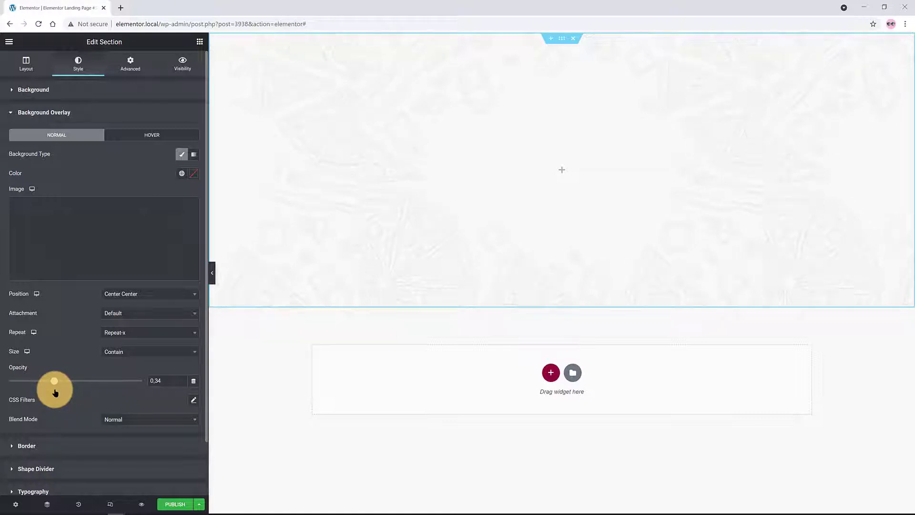
drag(55, 392, 56, 391)
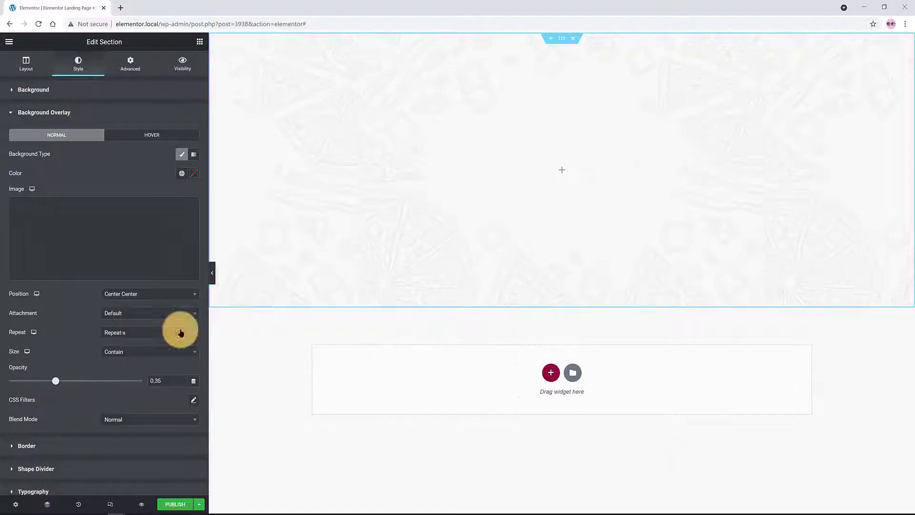
click(199, 44)
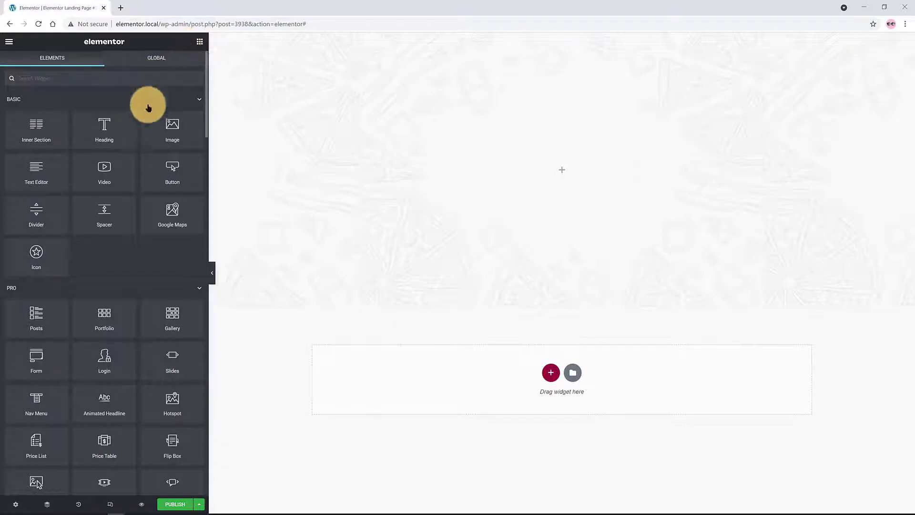
Add a centred heading reading 'WE FLY FOR YOU'
drag(102, 130, 507, 179)
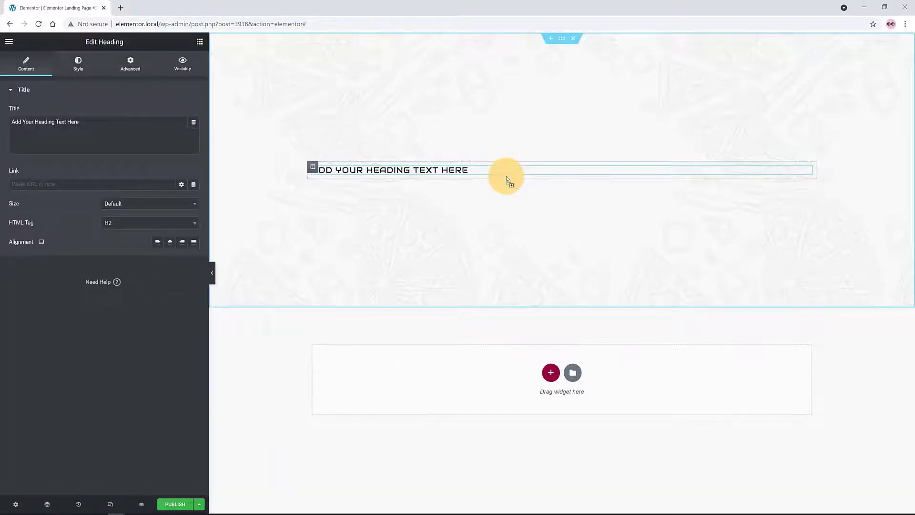
click(164, 119)
key(ctrl+a)
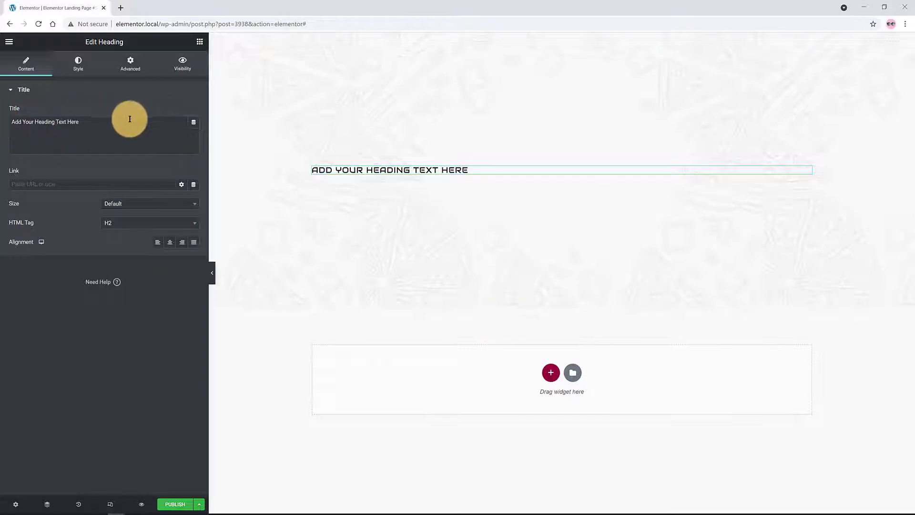
text(WE FLY FOR YOU)
click(169, 242)
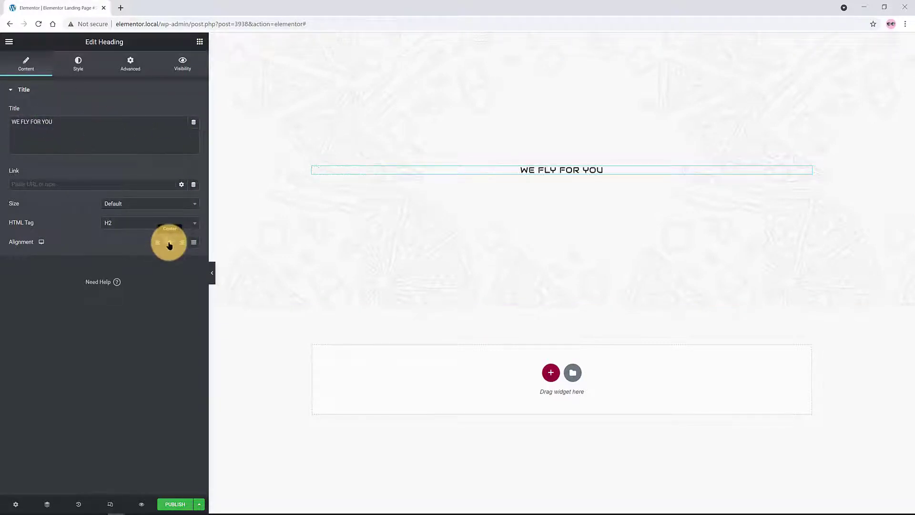
Set the heading typography to Catamaran, 6 rem, weight 400
click(77, 62)
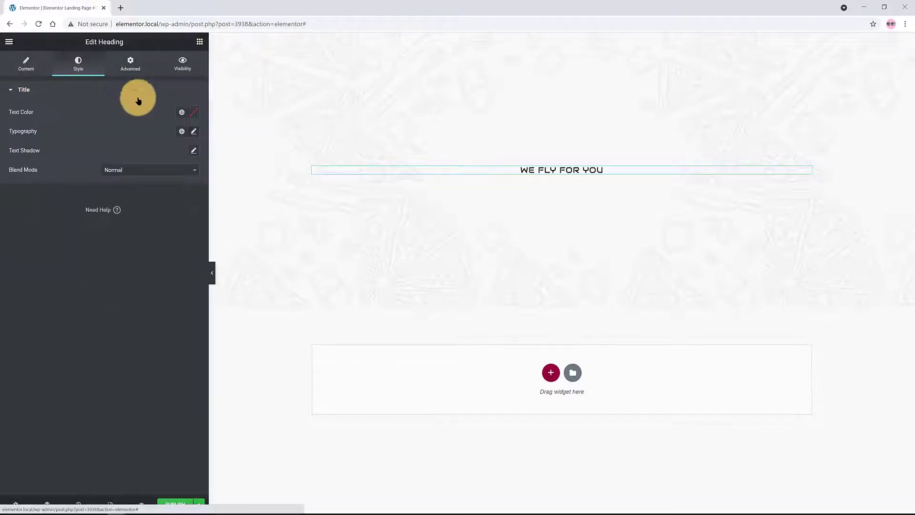
click(191, 132)
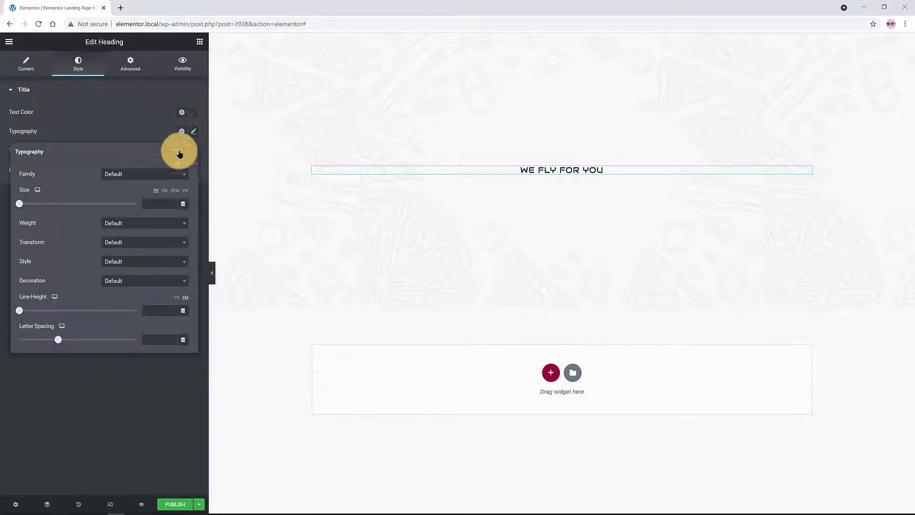
click(151, 175)
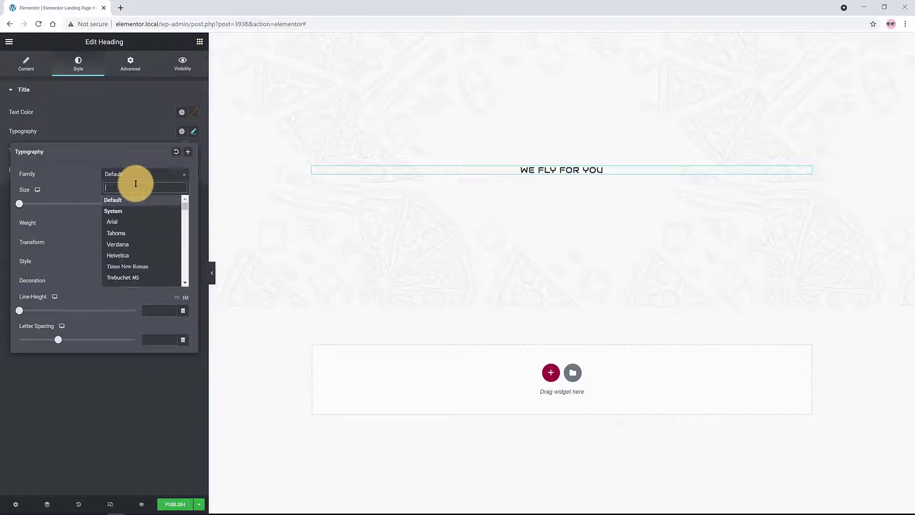
text(Catamaran)
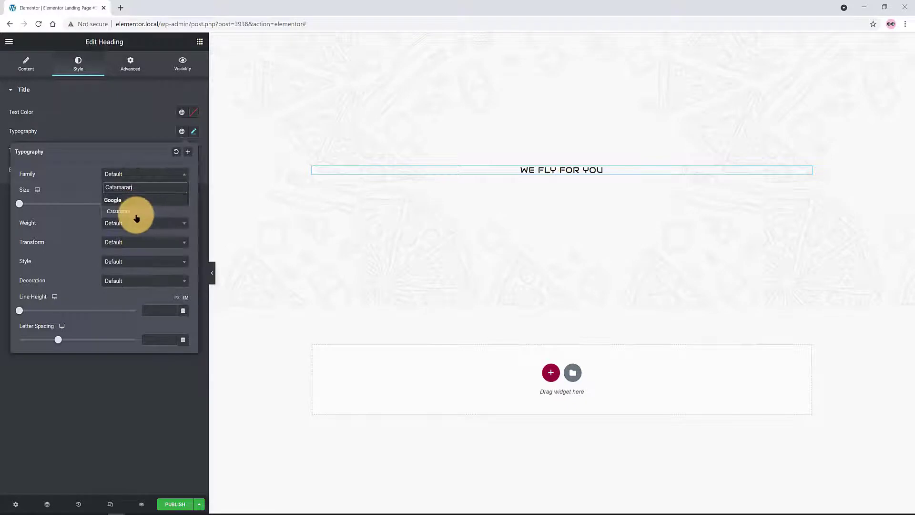
click(137, 216)
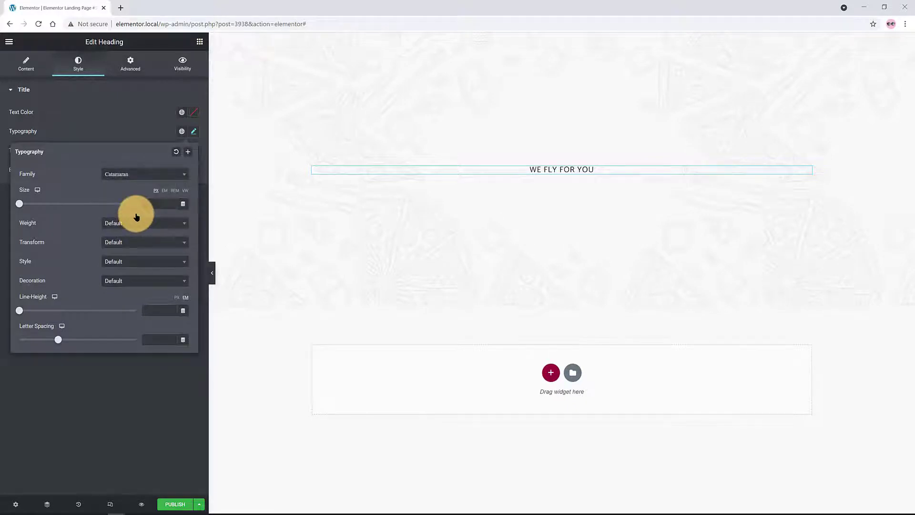
click(175, 191)
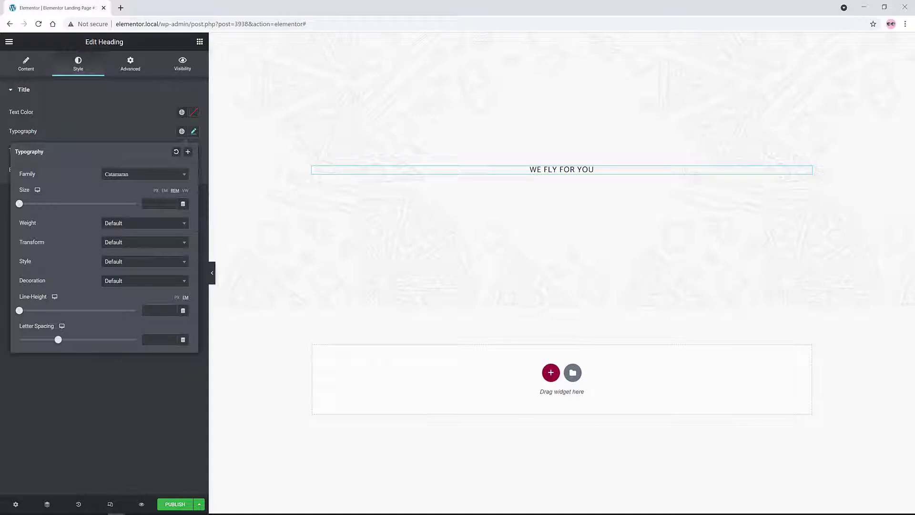
click(158, 204)
text(6)
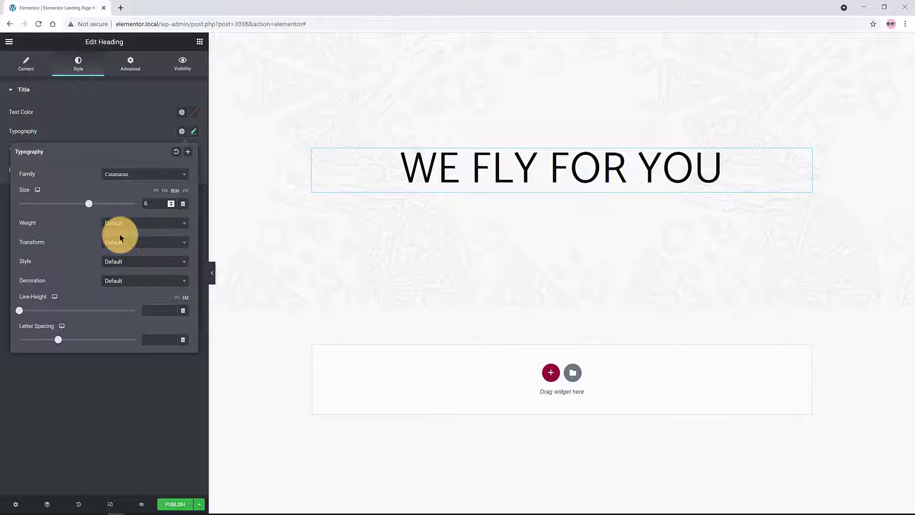
click(119, 232)
click(120, 281)
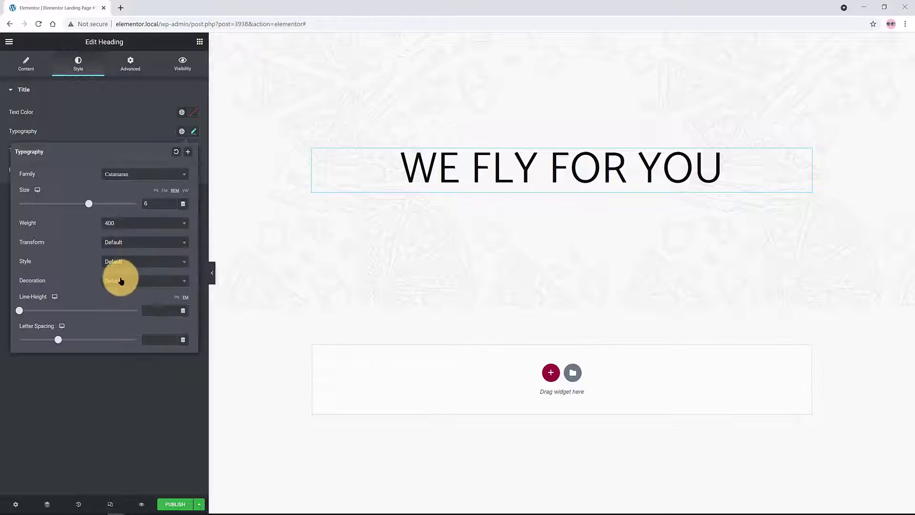
click(75, 232)
Colour the heading primary red and give it a Fade In Up entrance animation
click(182, 112)
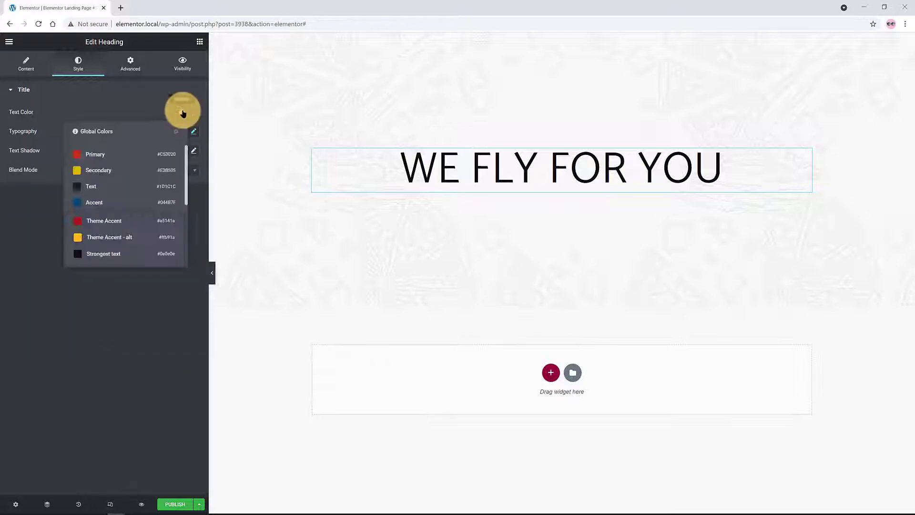
click(129, 157)
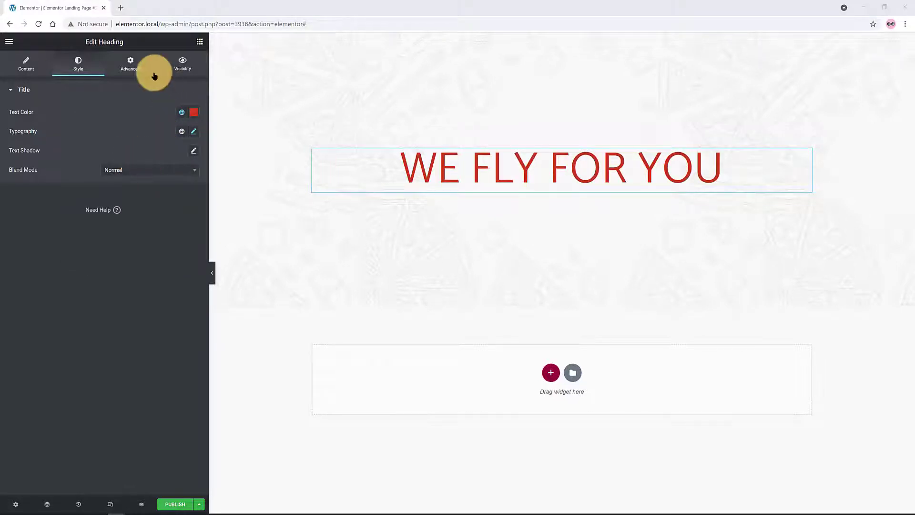
click(138, 68)
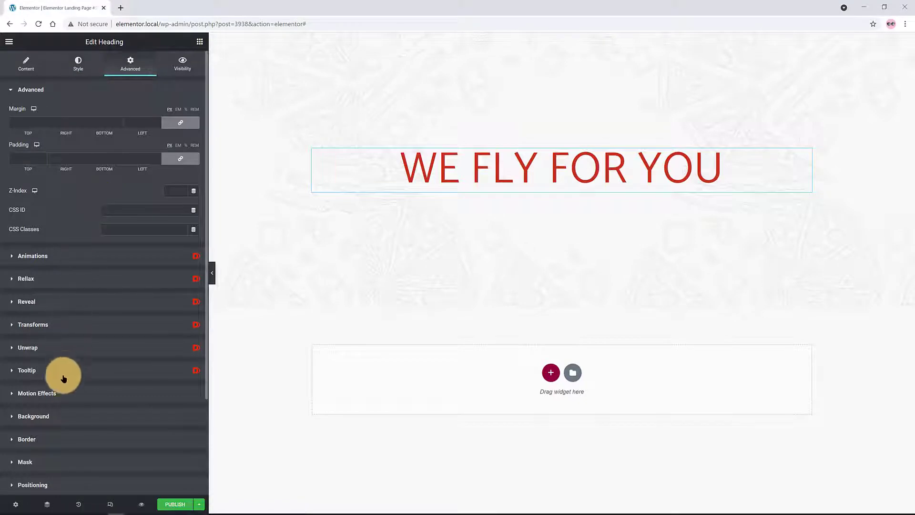
click(55, 393)
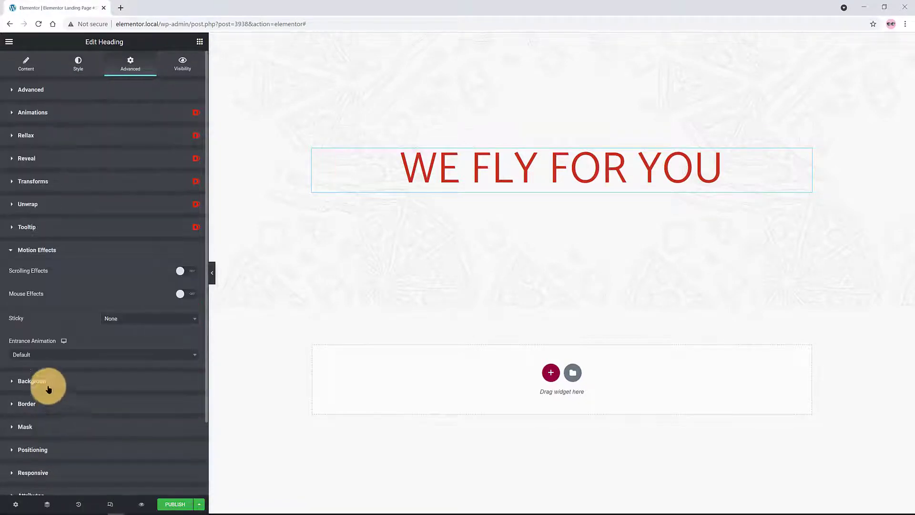
click(52, 355)
click(44, 446)
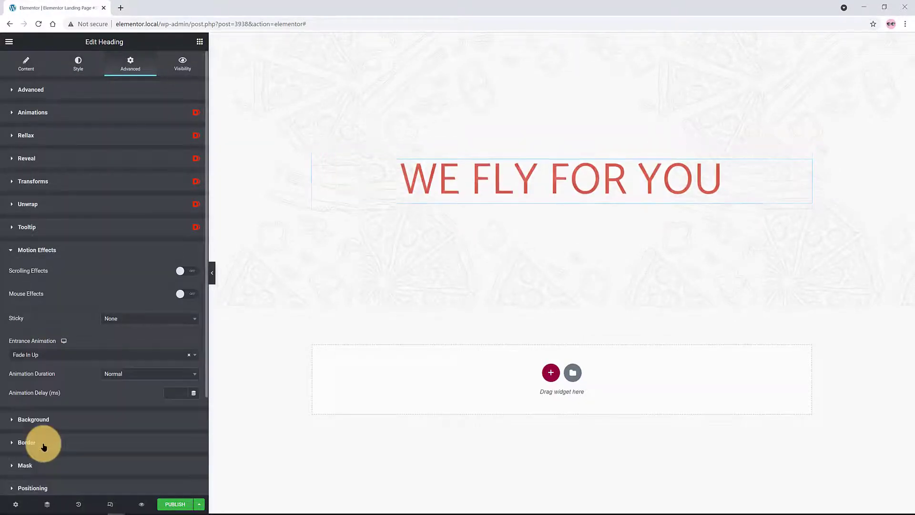
click(200, 42)
Add a centred 'Get Started' button below the heading
drag(177, 179, 496, 207)
drag(134, 131, 44, 125)
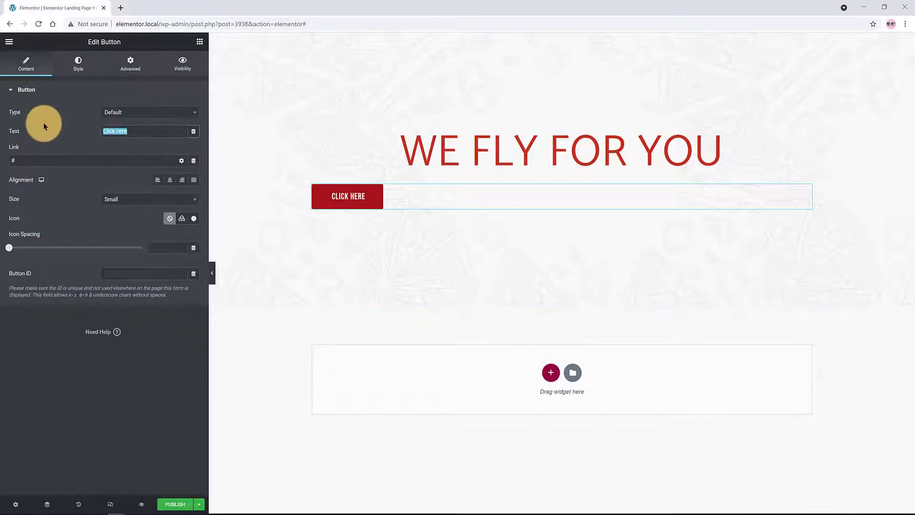
text(Get Started)
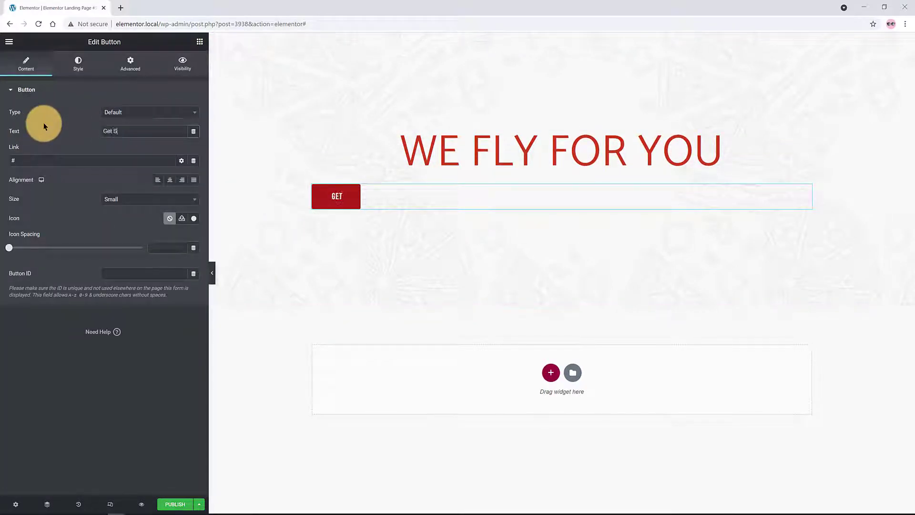
click(169, 180)
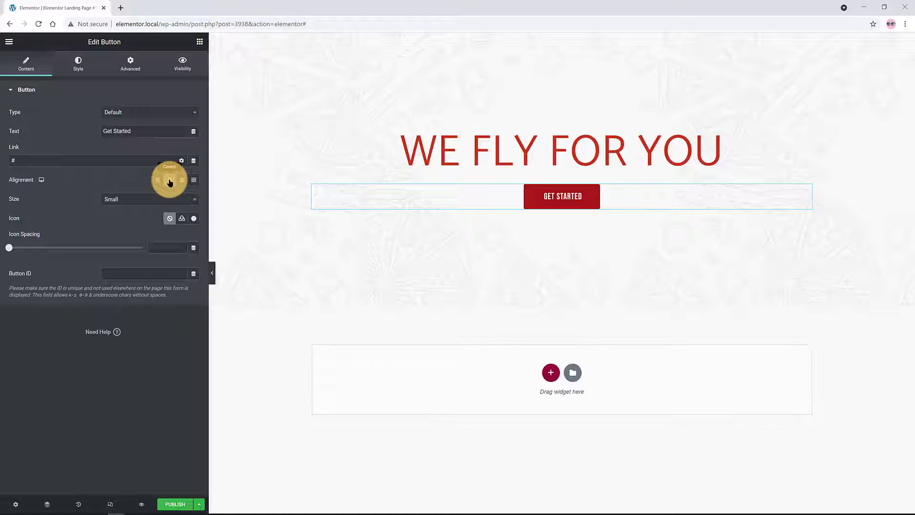
Link the button to a Contact URL that sends an SMS to a phone number
click(195, 162)
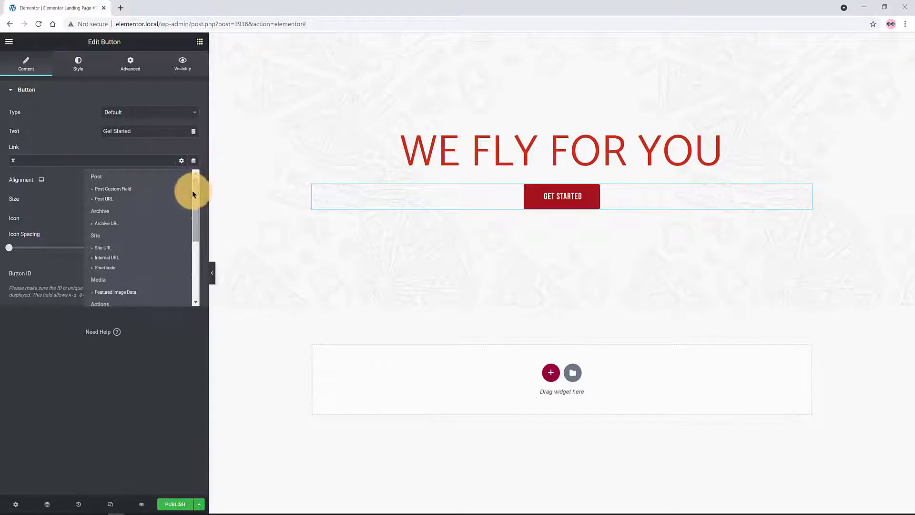
drag(194, 213, 193, 233)
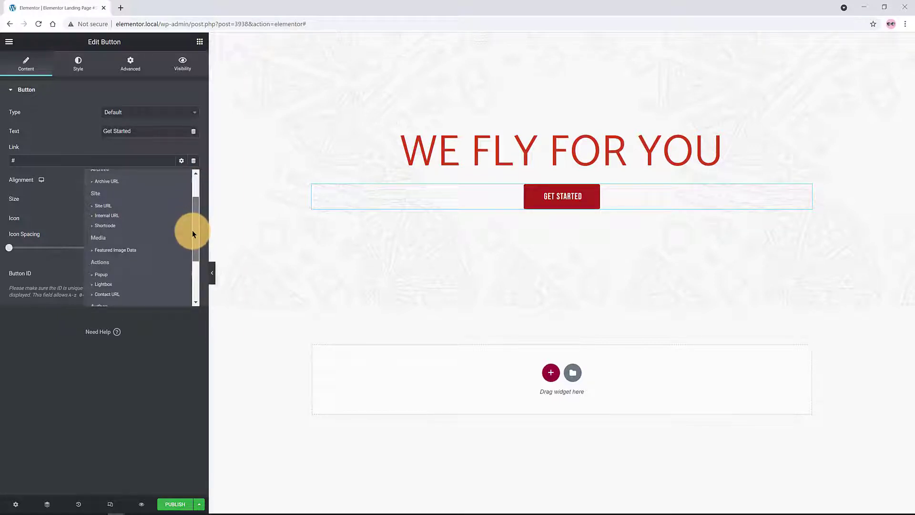
click(107, 294)
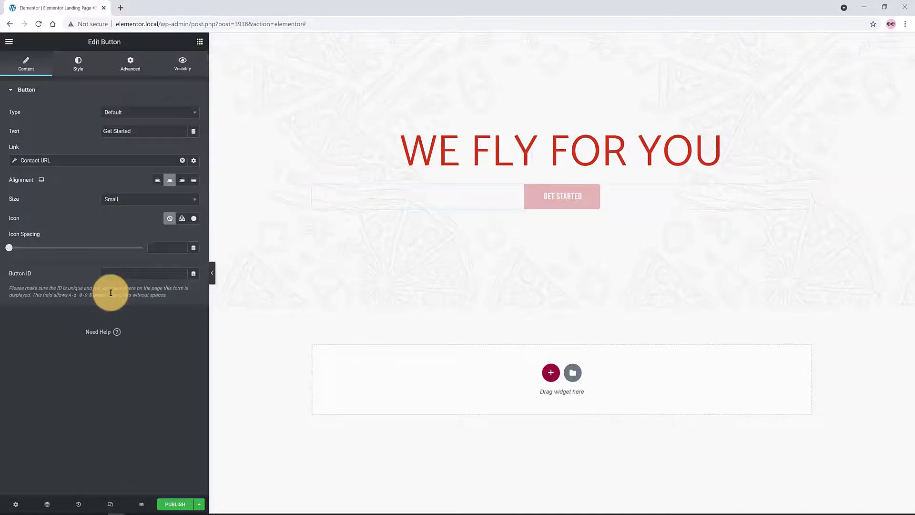
click(15, 160)
click(97, 201)
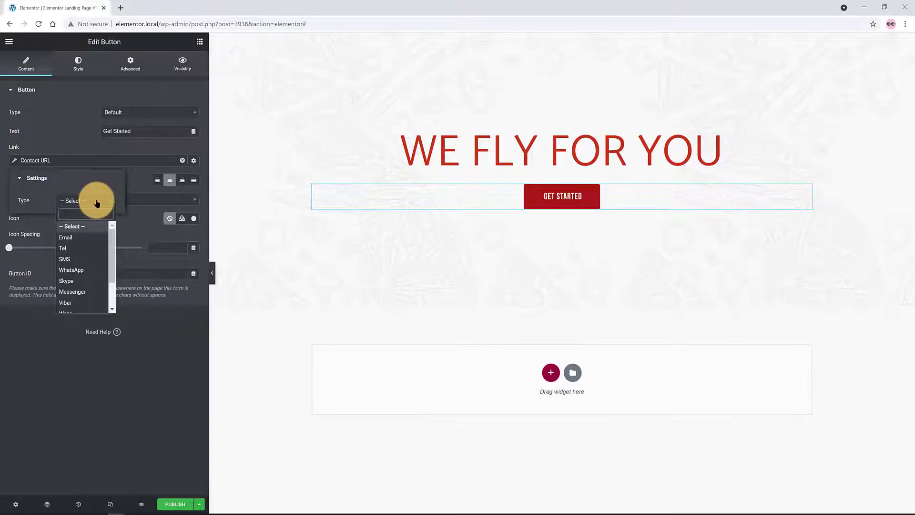
click(81, 258)
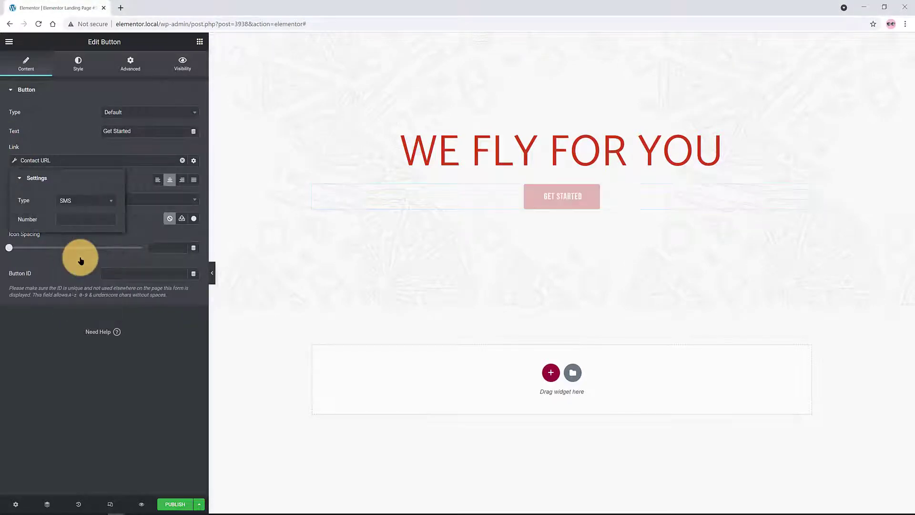
click(70, 219)
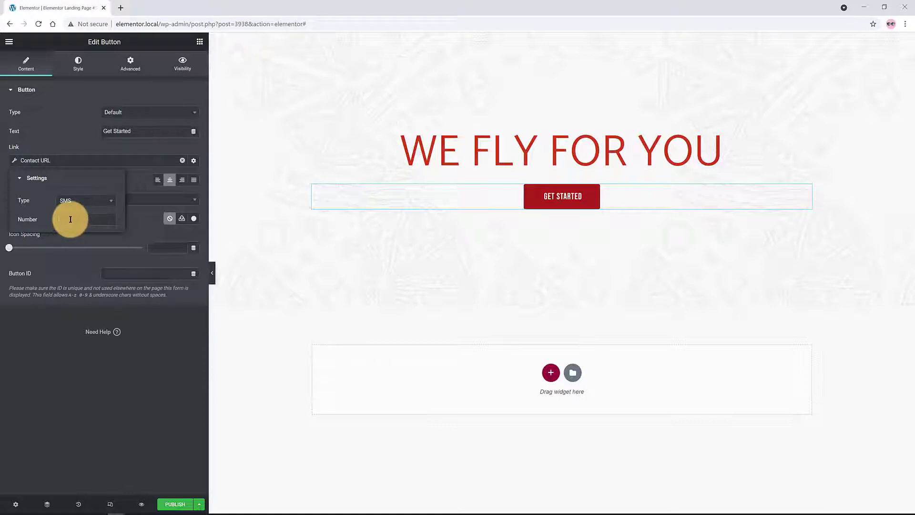
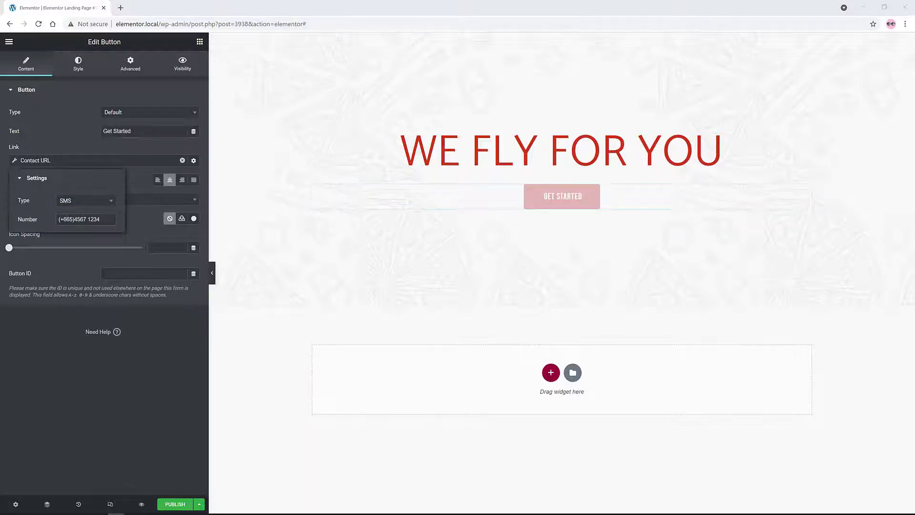
click(179, 216)
Make the button Extra Small with an arrow icon after the text, spacing 10
click(152, 201)
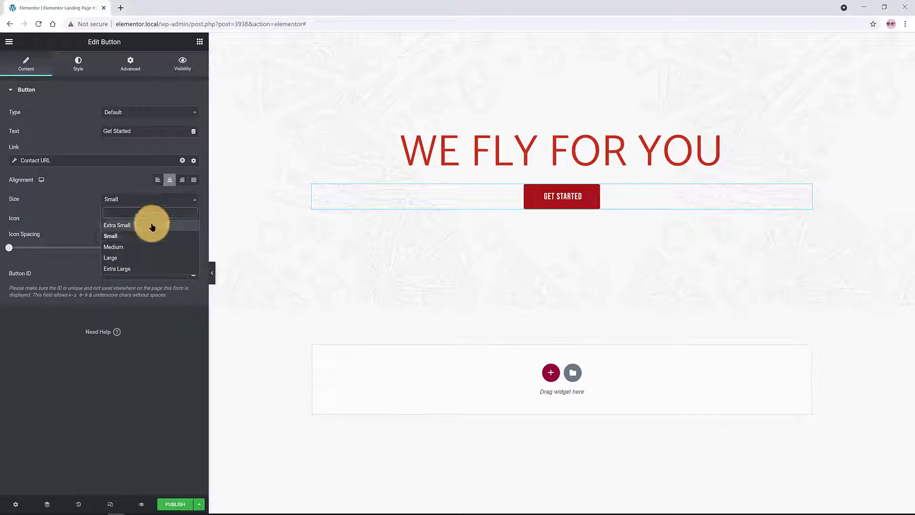
click(152, 226)
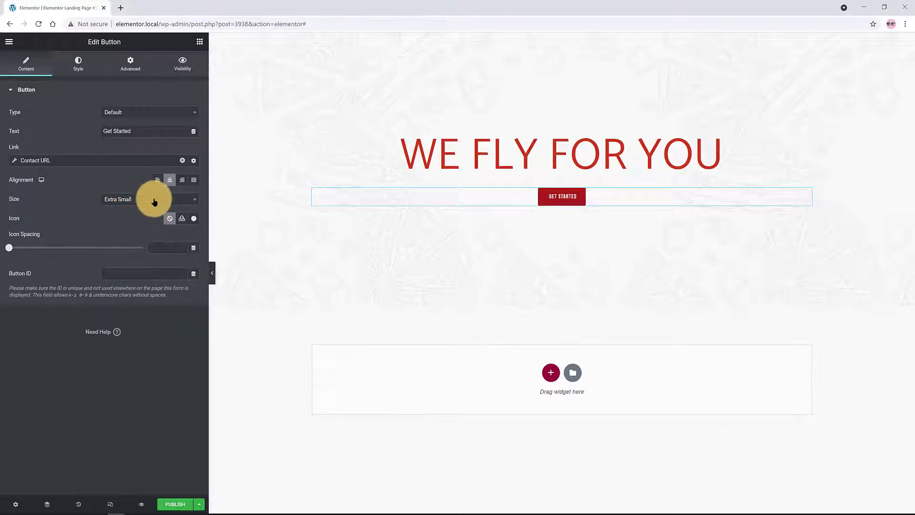
click(194, 219)
click(370, 135)
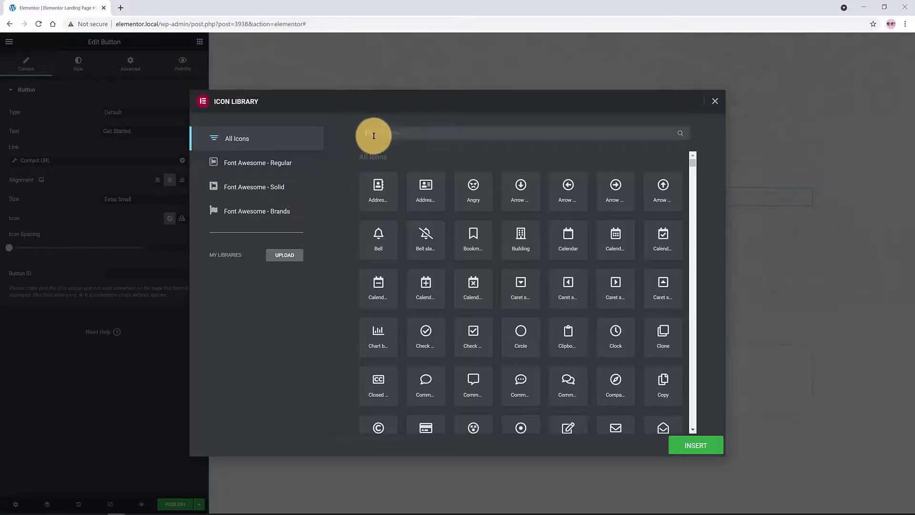
text(arrow)
click(480, 193)
click(696, 445)
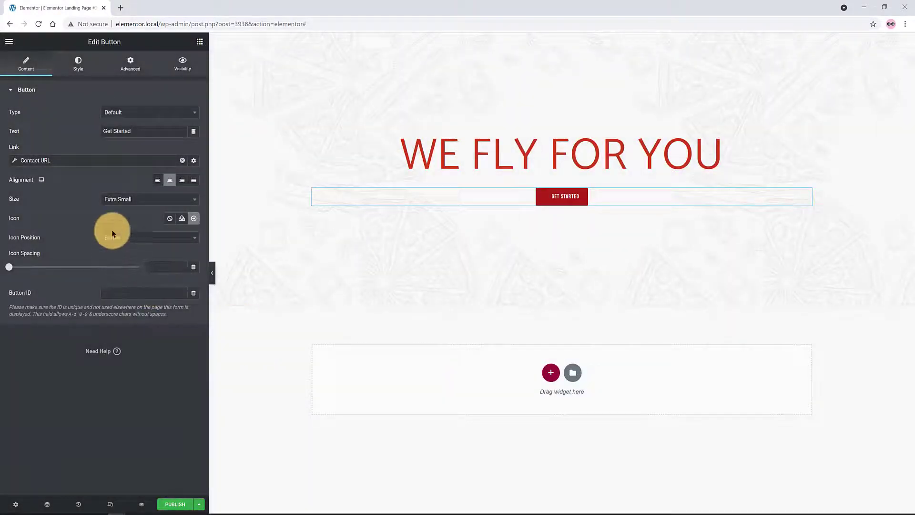
click(127, 238)
click(122, 274)
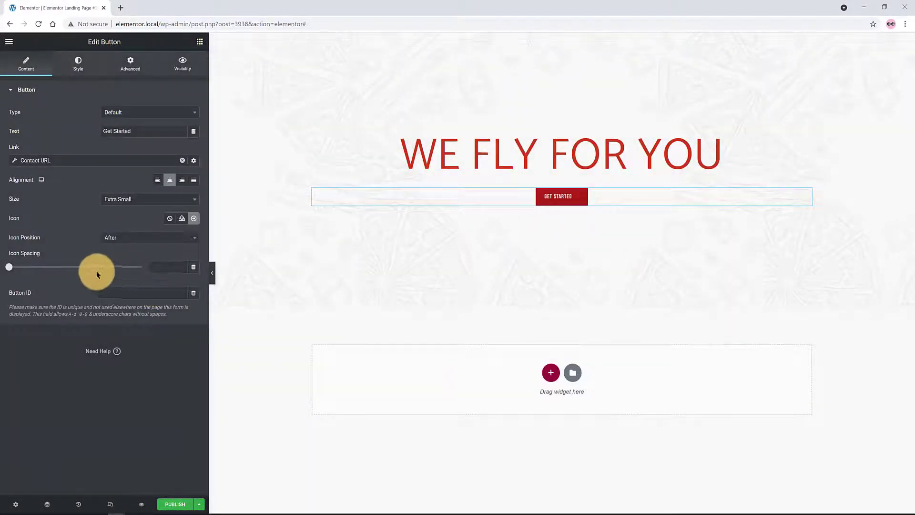
click(168, 267)
text(10)
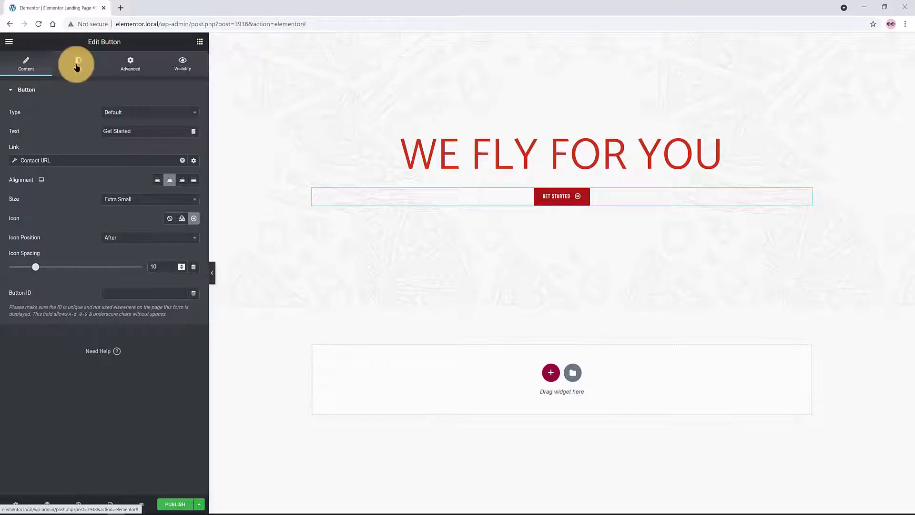
Set the button background to the blue Accent global colour
click(76, 67)
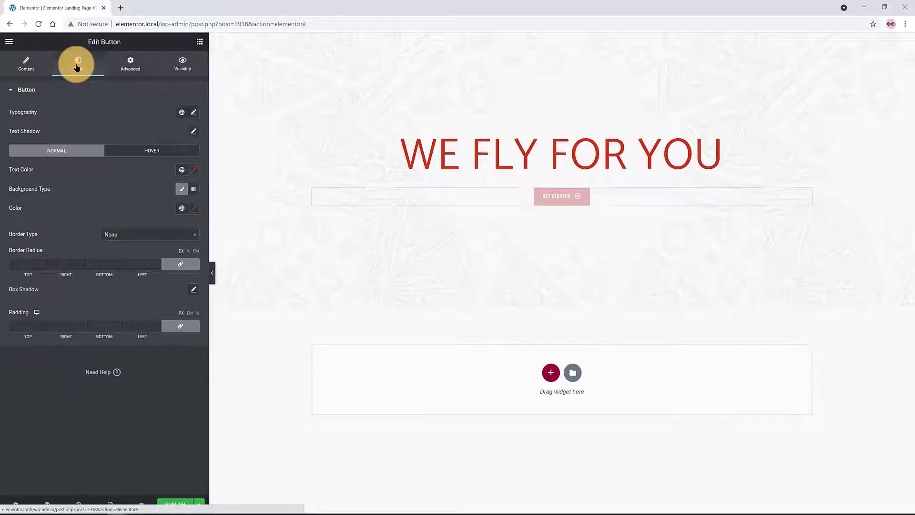
click(193, 113)
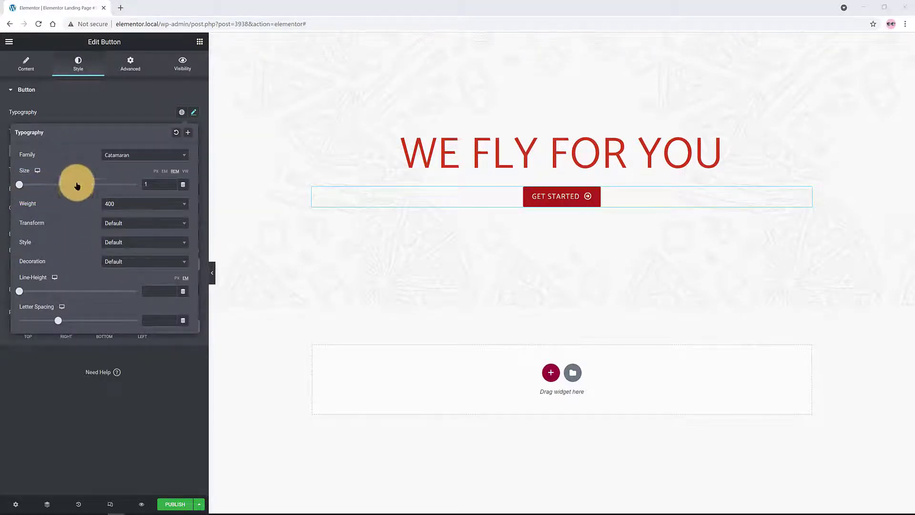
click(442, 263)
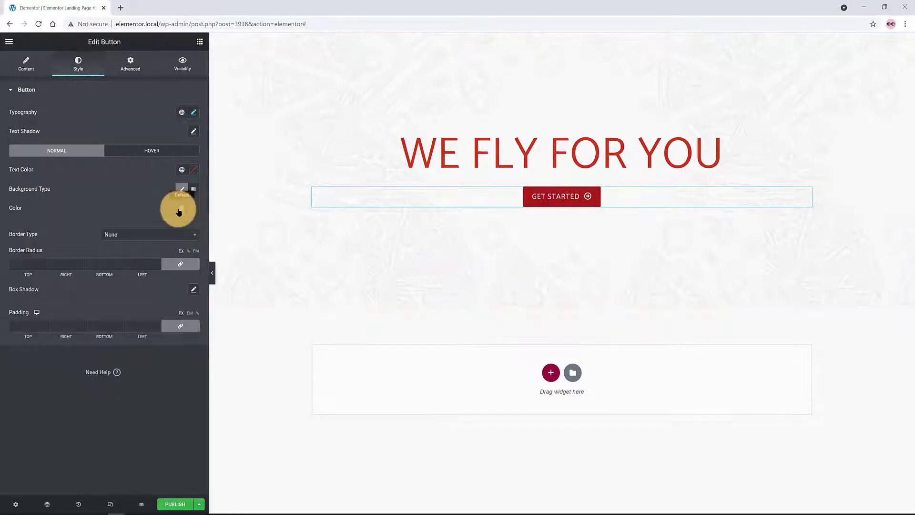
click(181, 209)
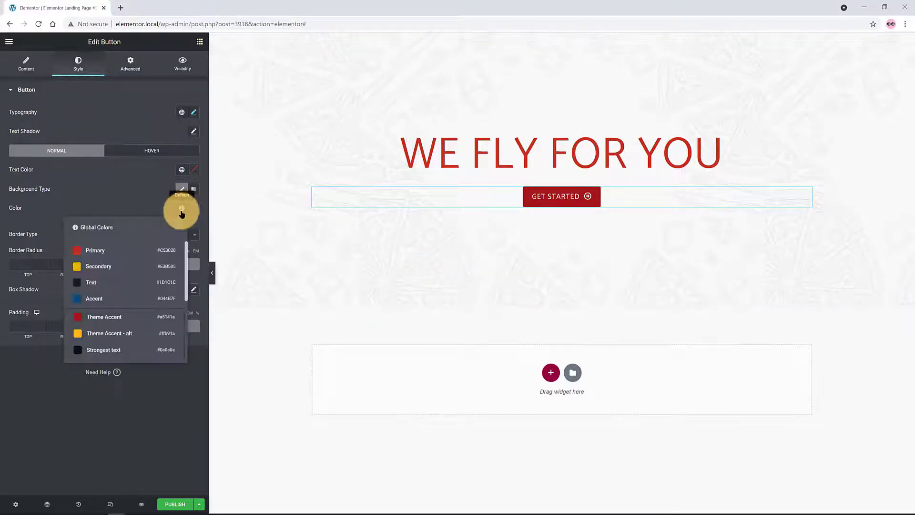
click(118, 300)
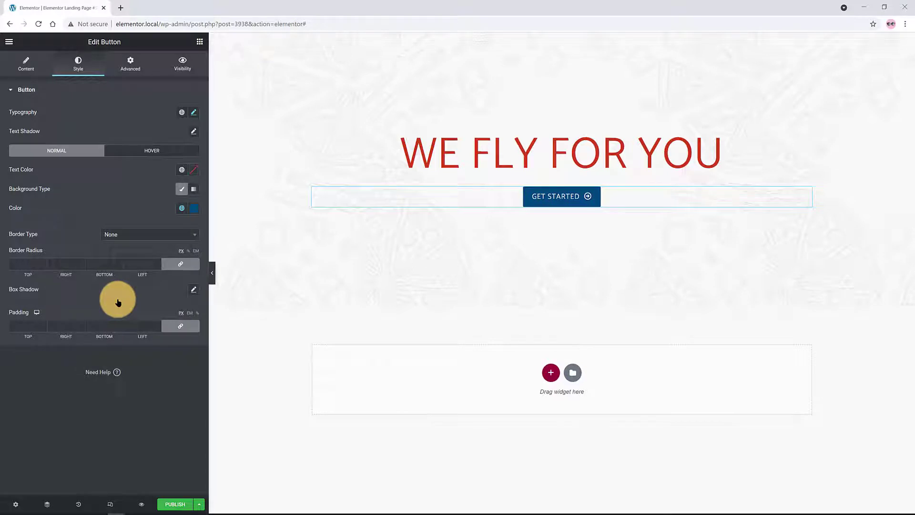
Give the button text a soft blue shadow with a -10 horizontal offset
click(193, 131)
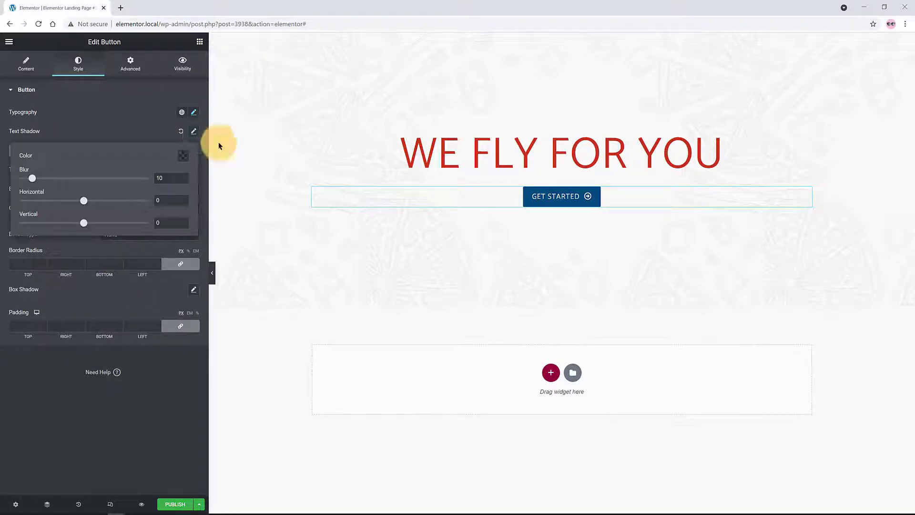
text(5)
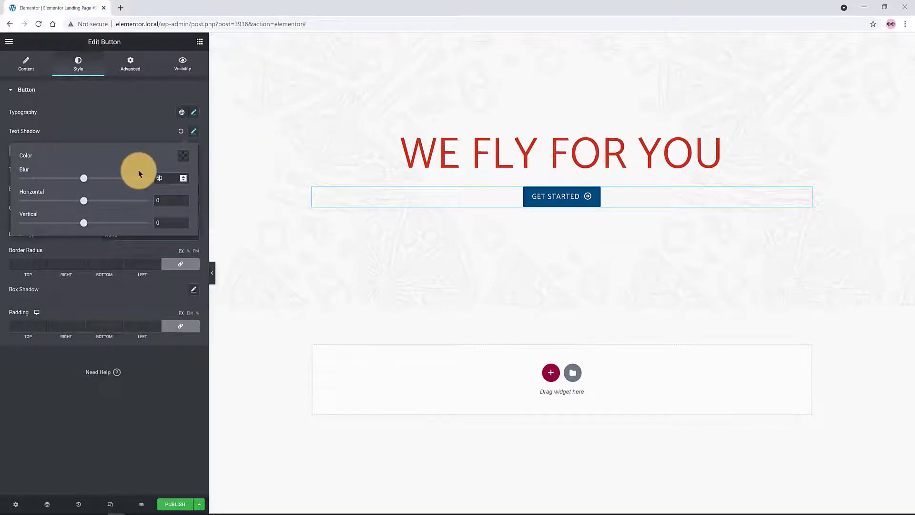
double_click(164, 200)
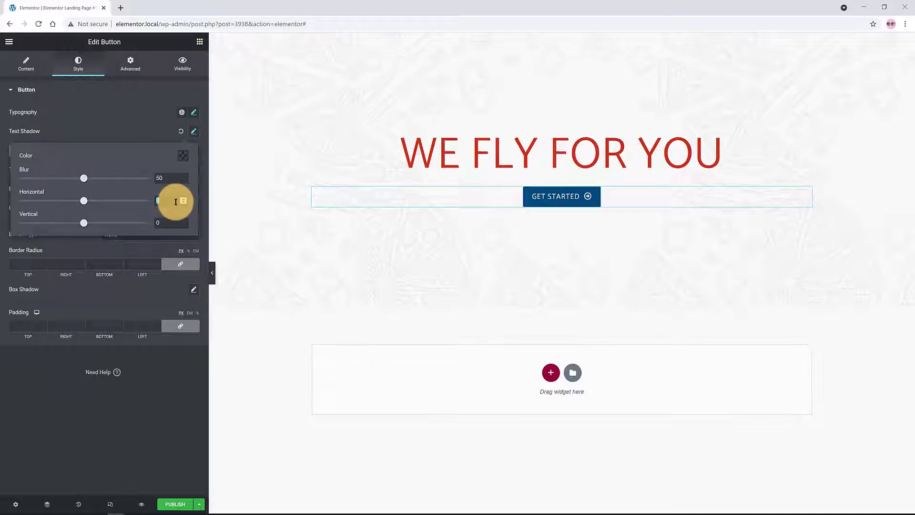
text(-10)
click(181, 156)
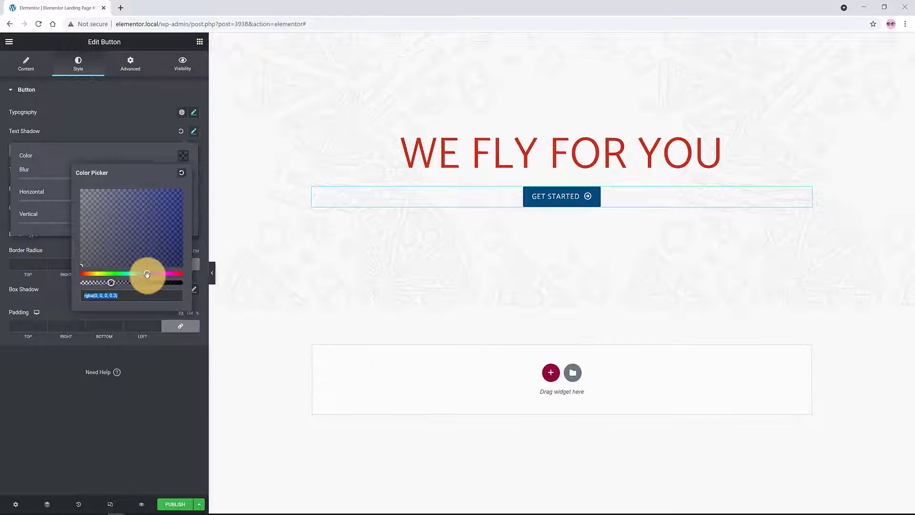
drag(160, 233, 179, 213)
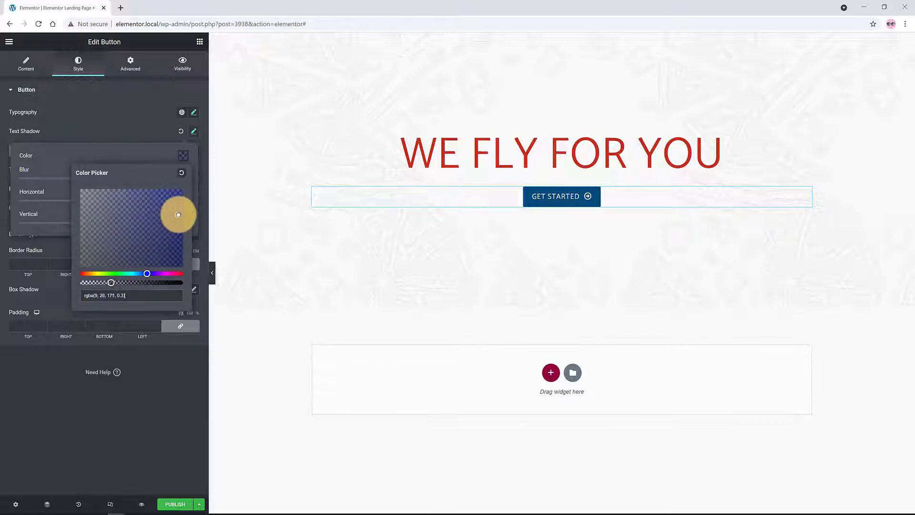
click(164, 358)
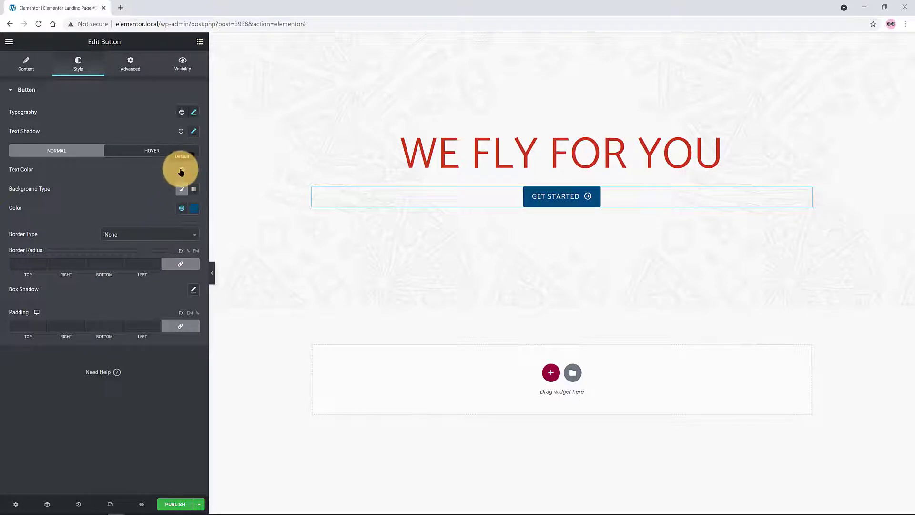
click(193, 131)
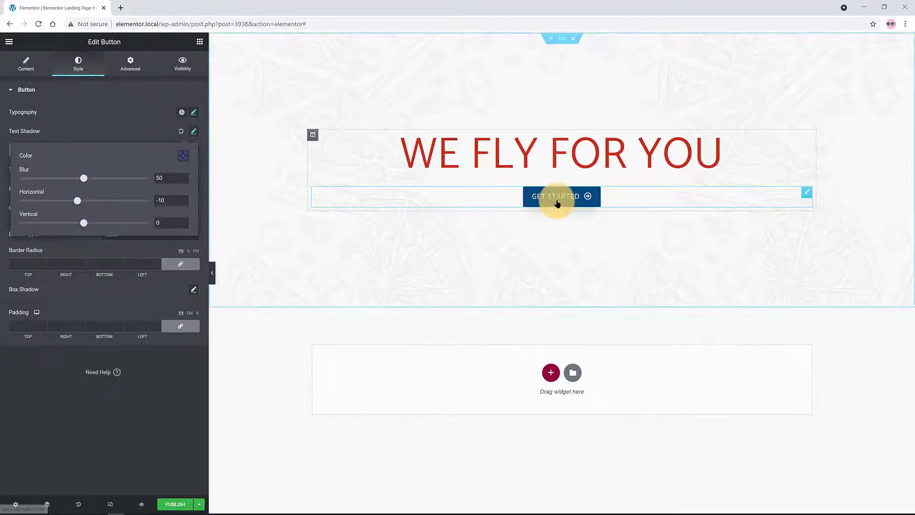
Round the button corners to 50 and set a 60 px bottom margin
click(25, 263)
text(50)
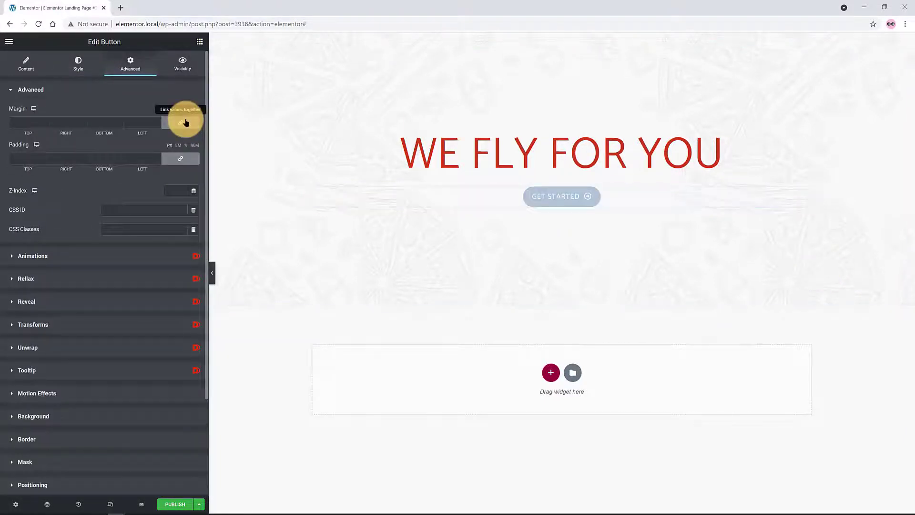
click(185, 123)
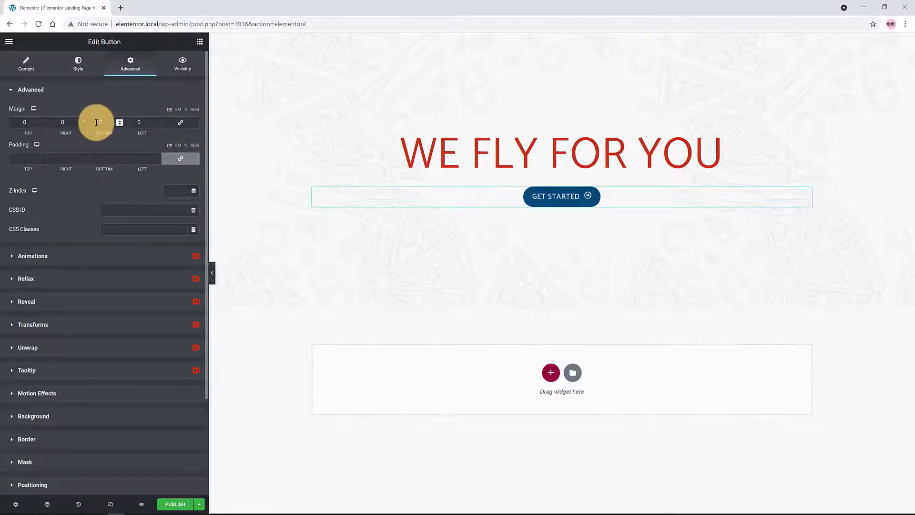
click(113, 117)
text(60)
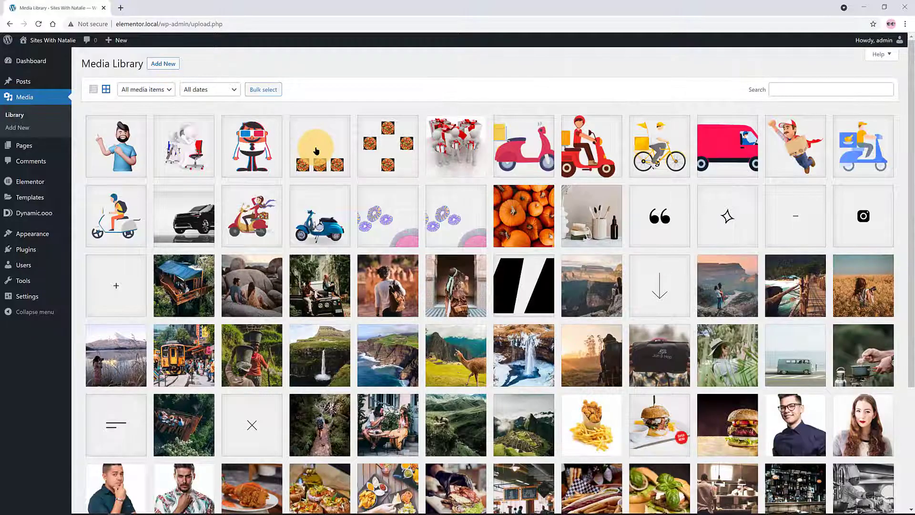
click(316, 151)
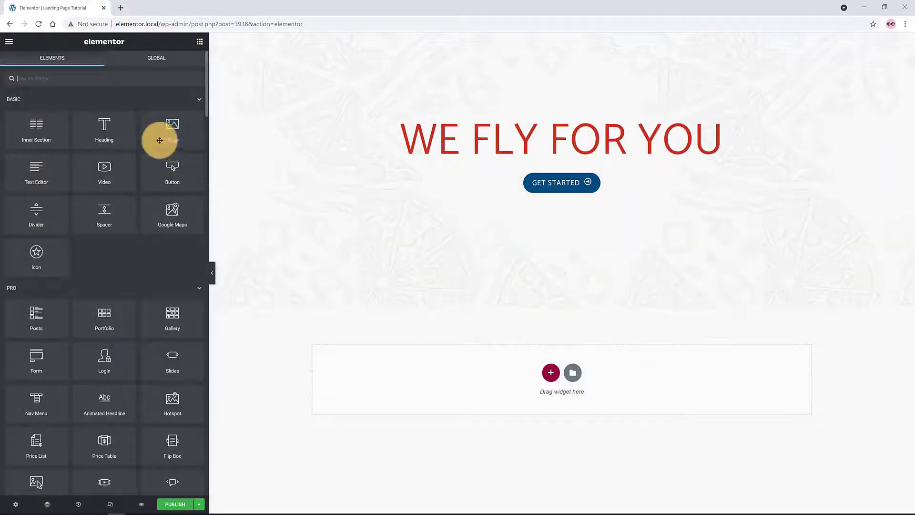
Add the three-pizza image below the GET STARTED button
drag(172, 126, 519, 208)
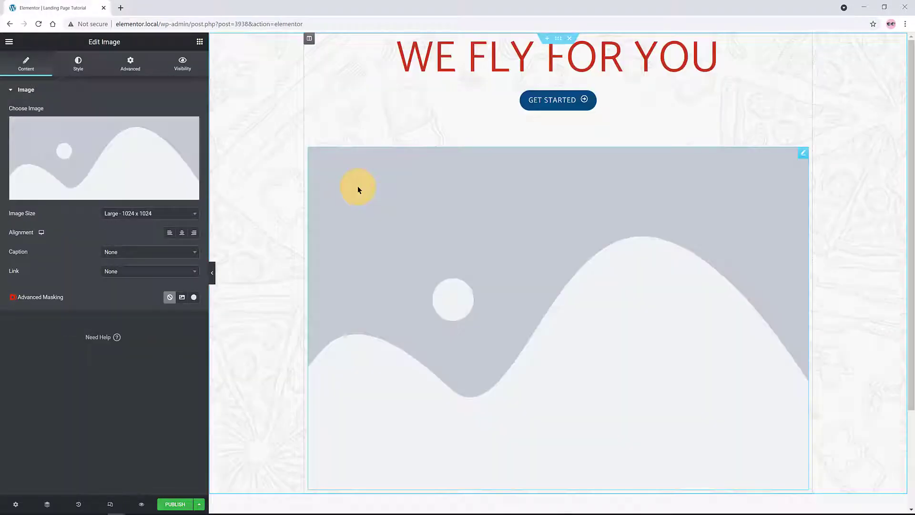
click(358, 189)
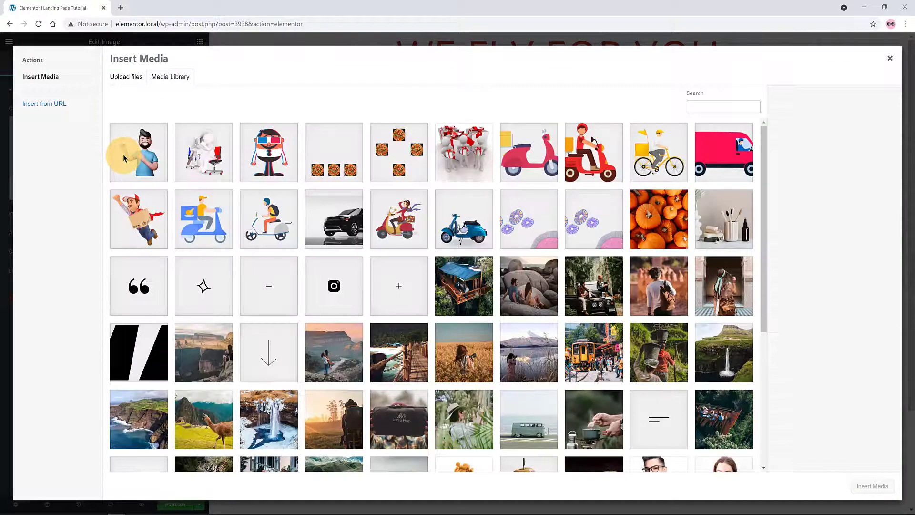
click(324, 162)
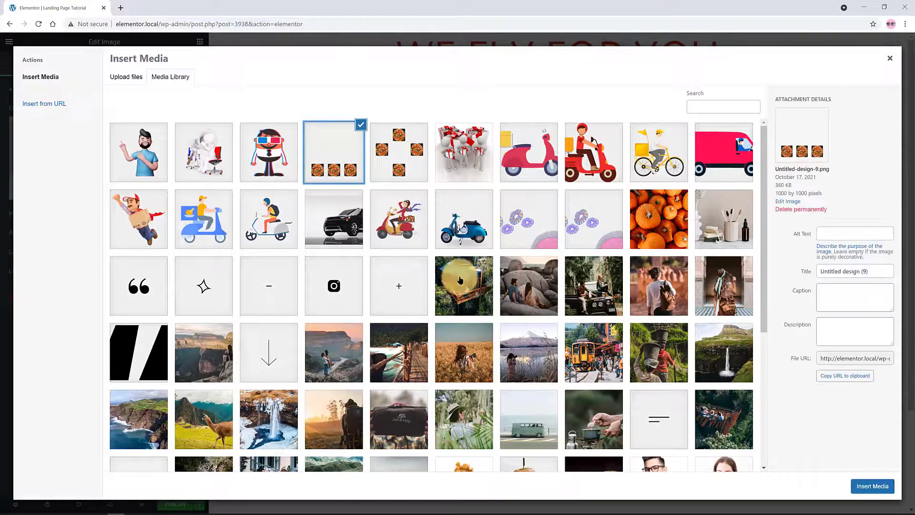
click(871, 486)
scroll(432, 342, down, 5)
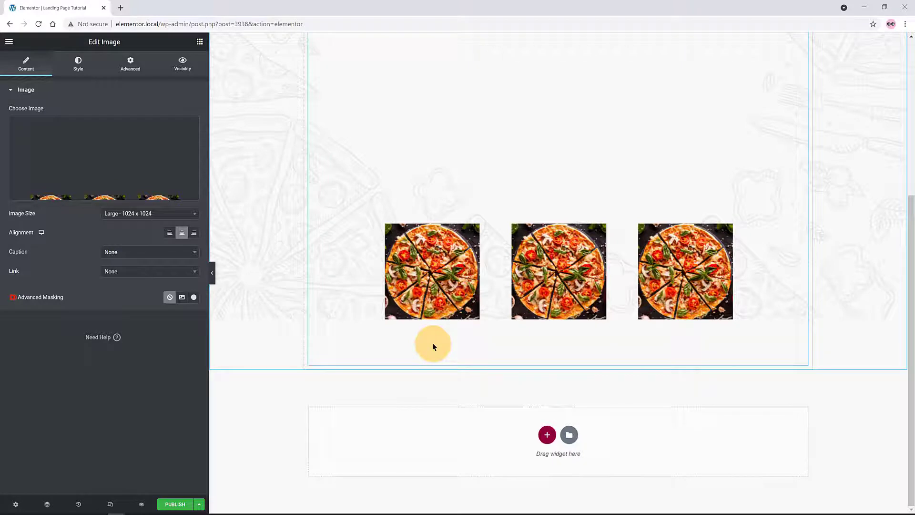
Link the image to a custom URL, entering 'Landing' as the address
click(143, 273)
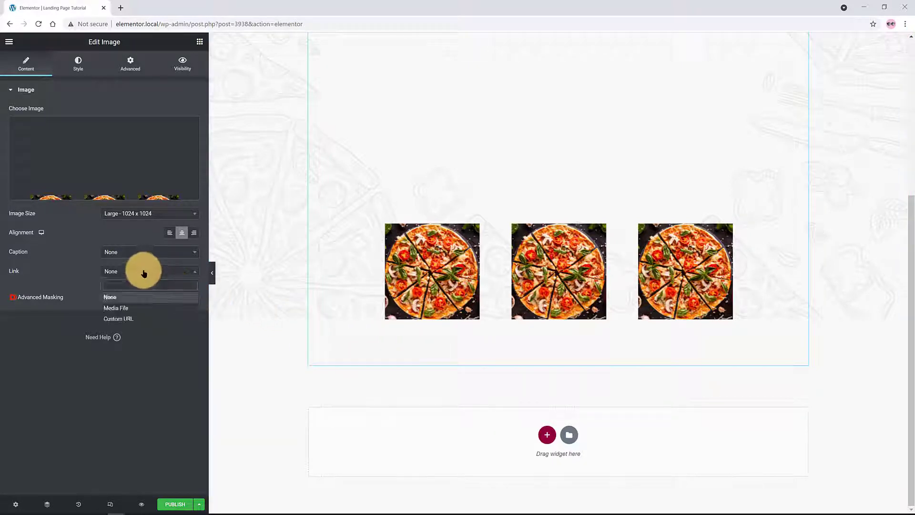
click(143, 319)
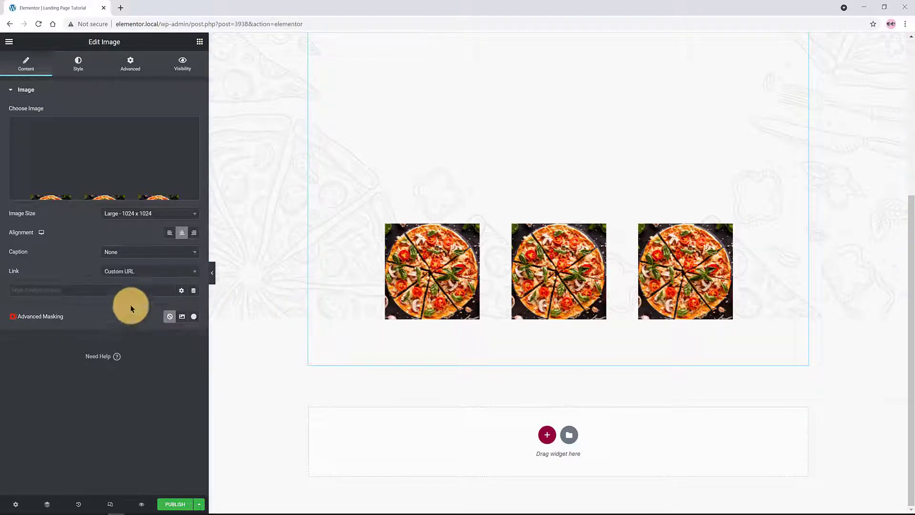
click(47, 290)
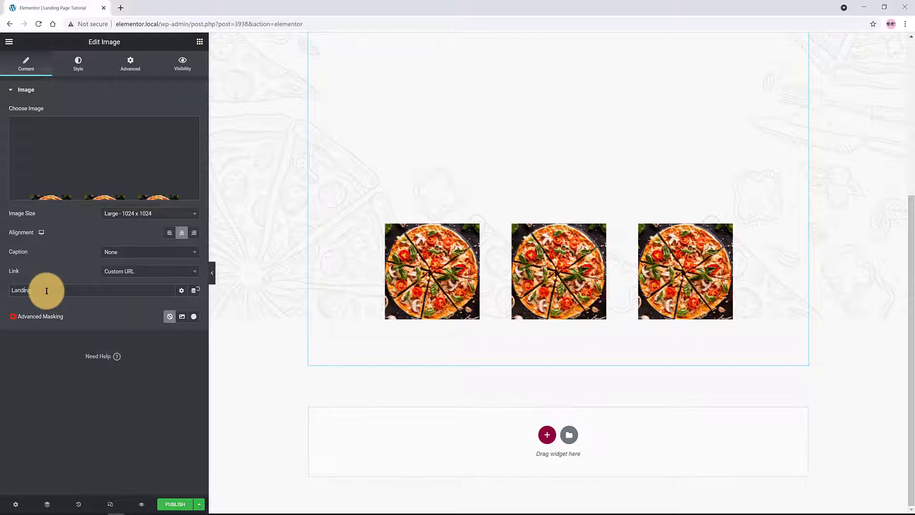
text(Landing)
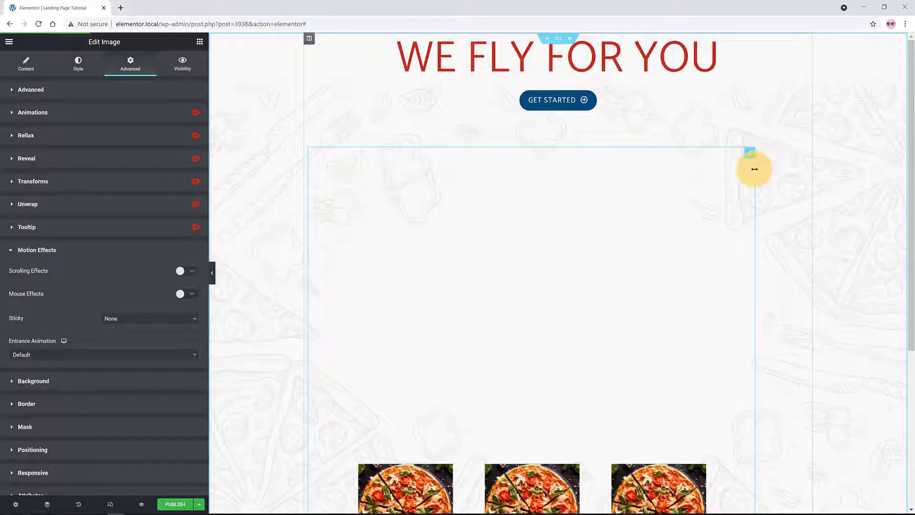
Narrow the pizza image and set its Position to Absolute
drag(755, 169, 470, 200)
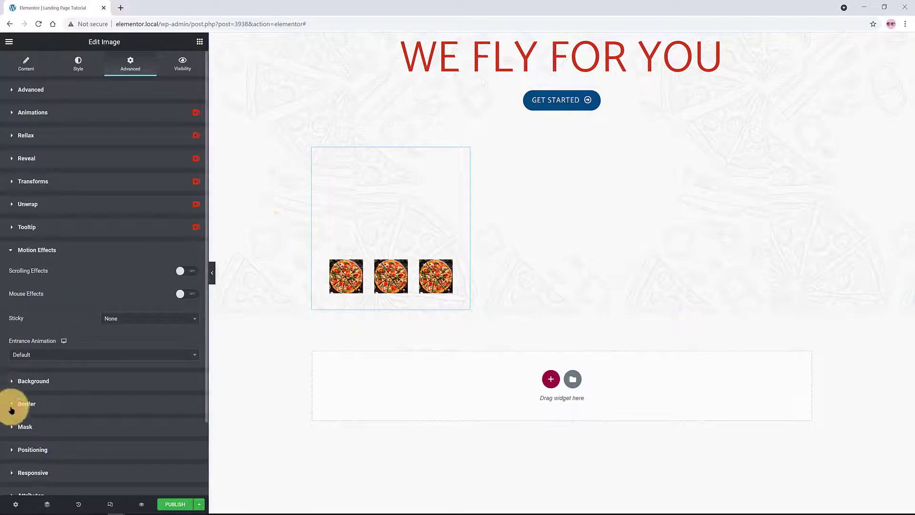
click(38, 450)
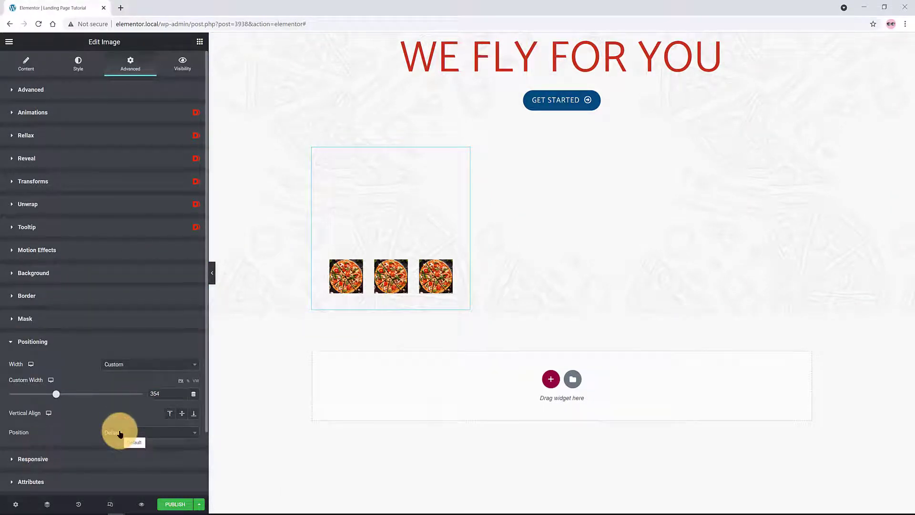
click(120, 432)
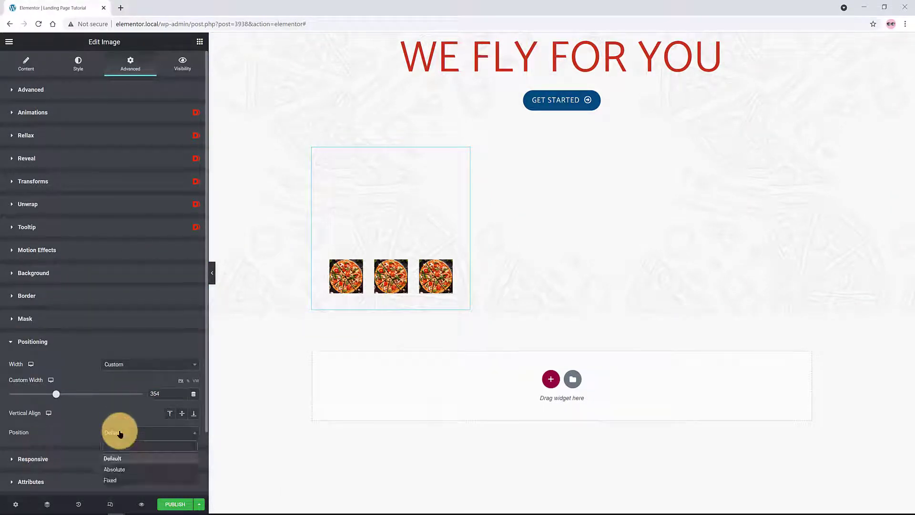
click(127, 469)
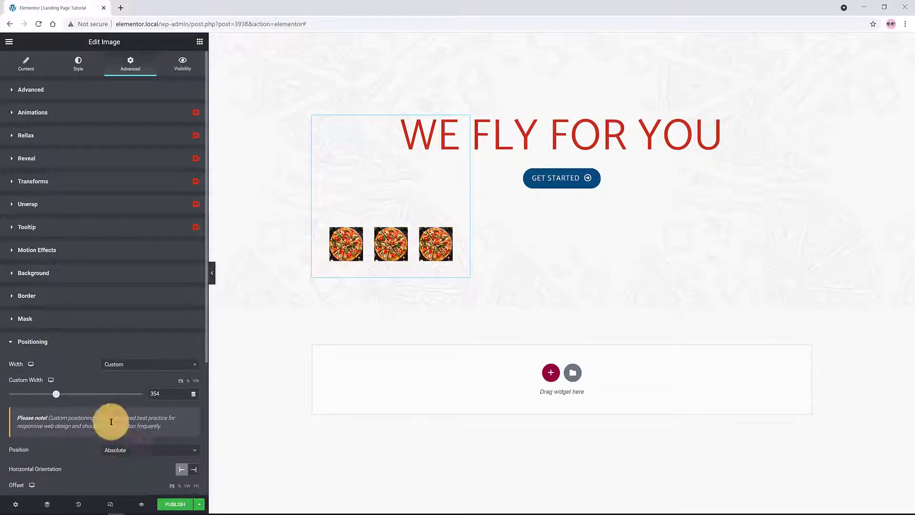
Give the pizza image a 500 px custom width and place it under the GET STARTED button
drag(384, 284, 550, 294)
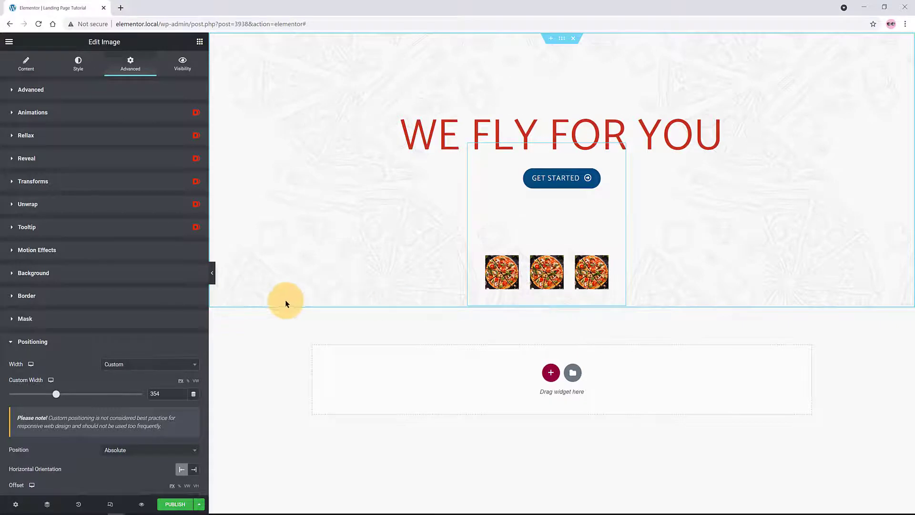
key(BackSpace)
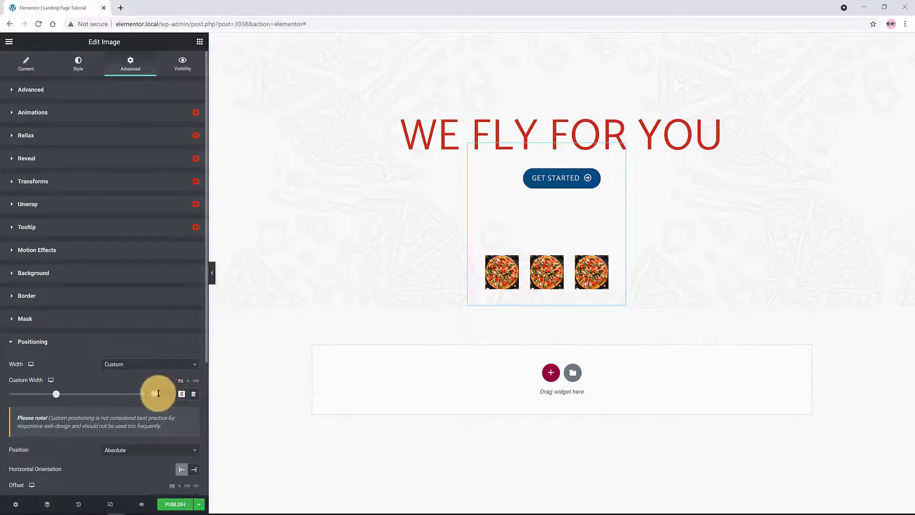
text(500)
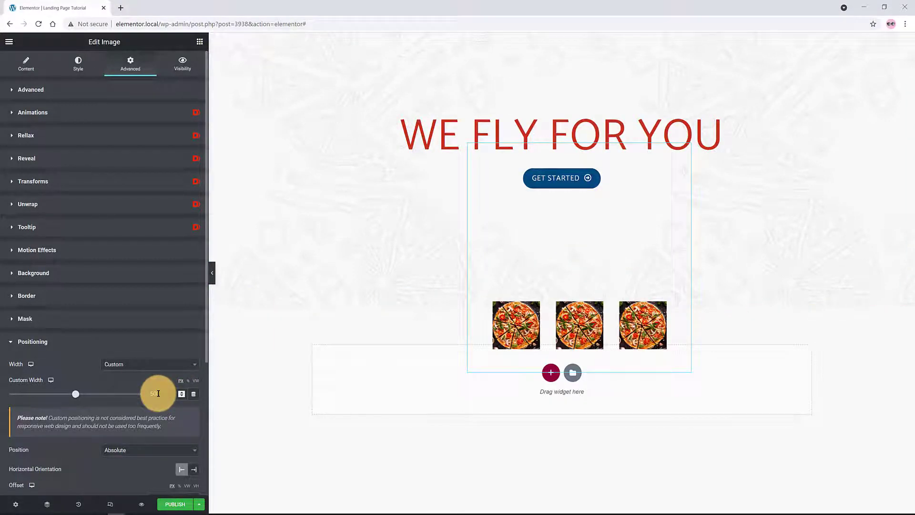
text(0)
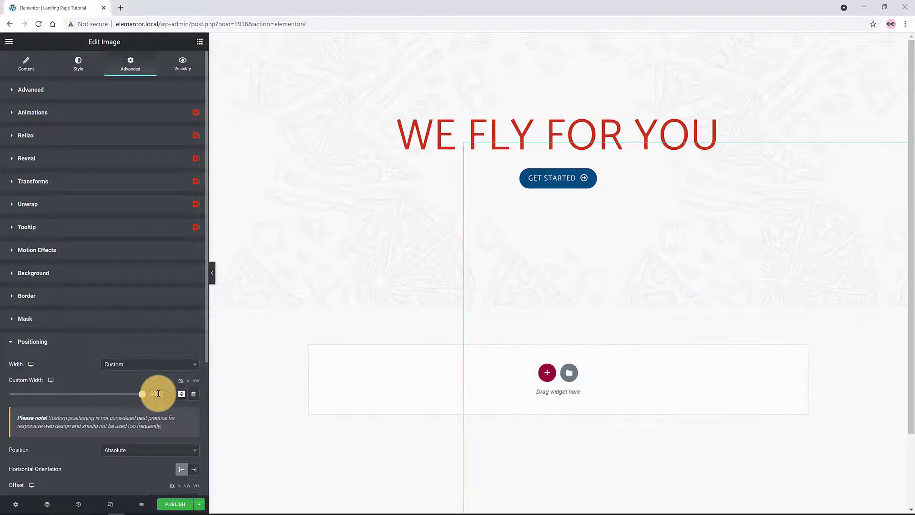
key(BackSpace)
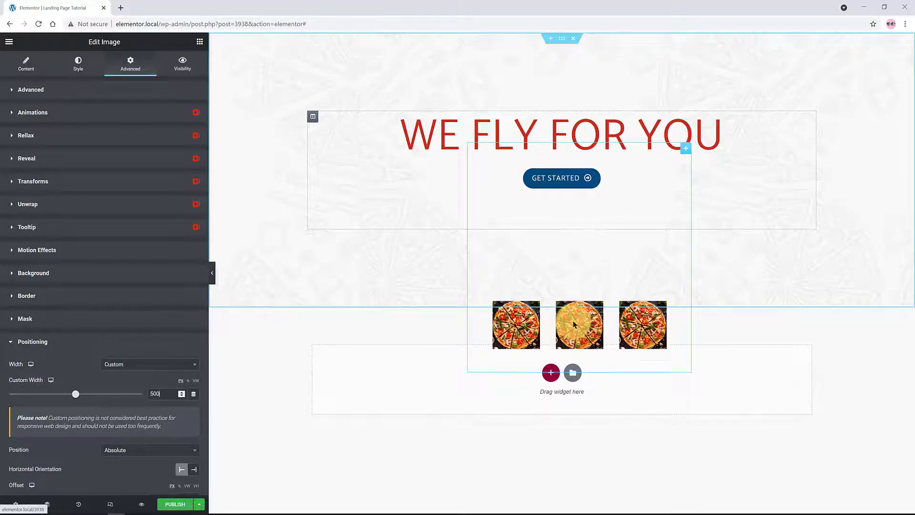
drag(574, 328, 553, 269)
scroll(112, 439, down, 4)
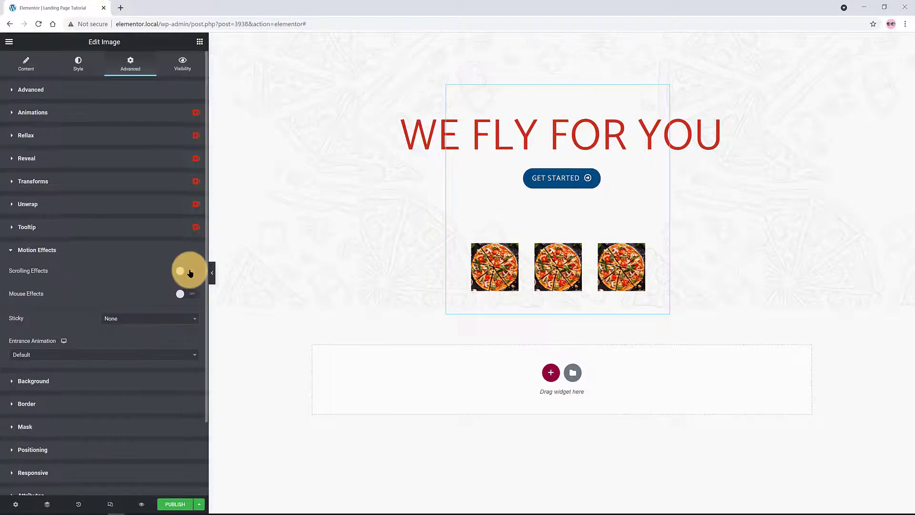
Enable a Horizontal Scroll effect on the pizza image with speed 5.6, nudging it right
click(188, 271)
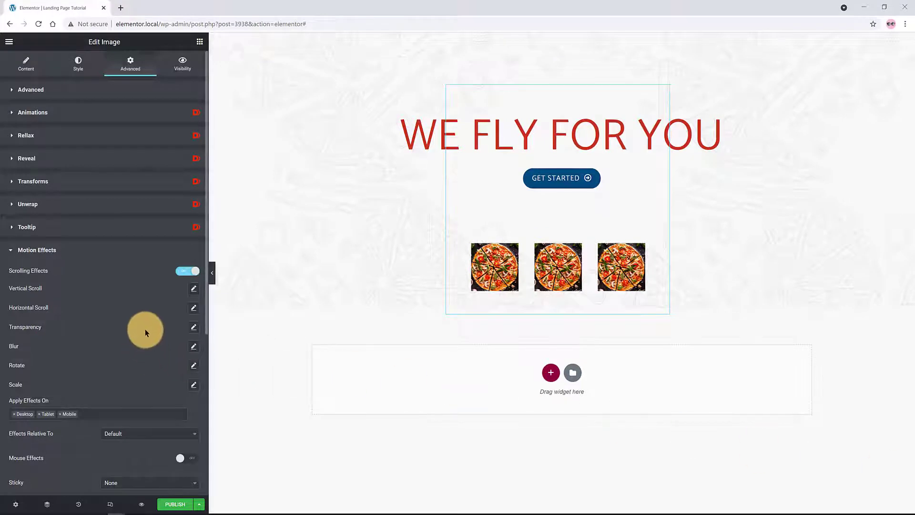
click(194, 308)
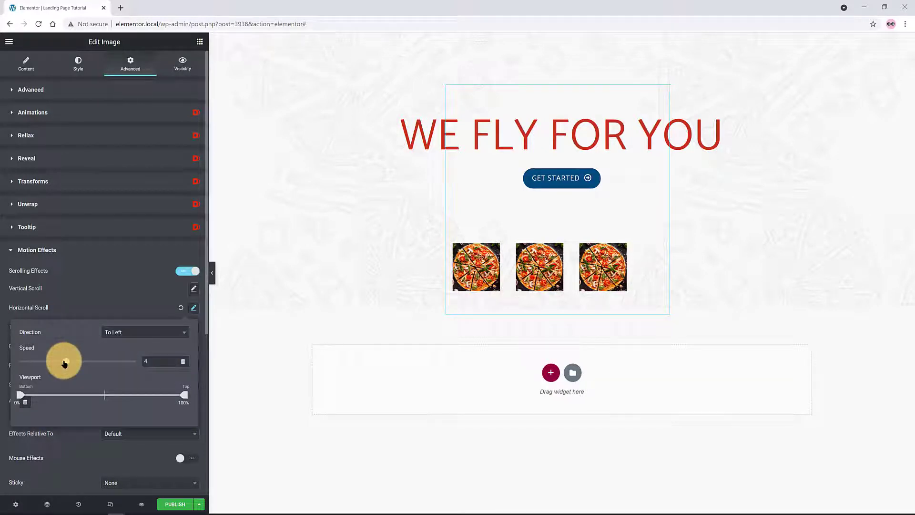
drag(64, 362, 98, 364)
click(625, 313)
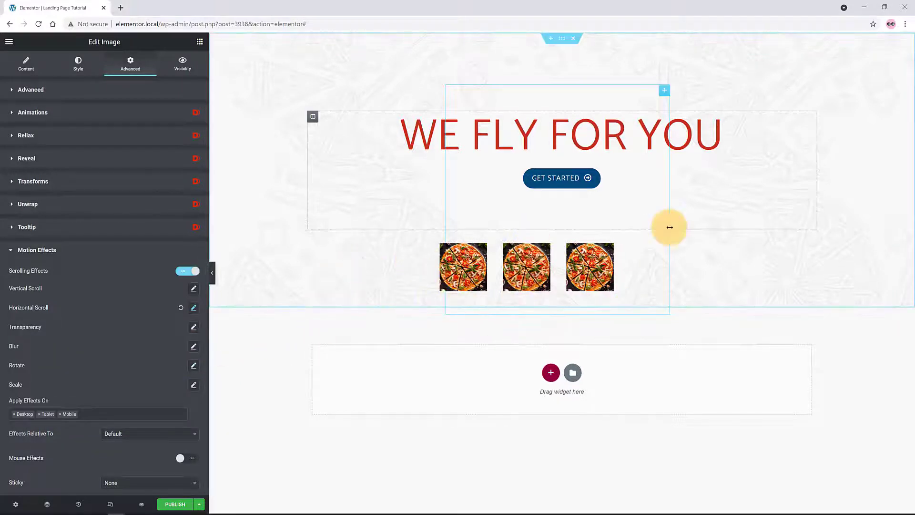
drag(617, 254, 650, 259)
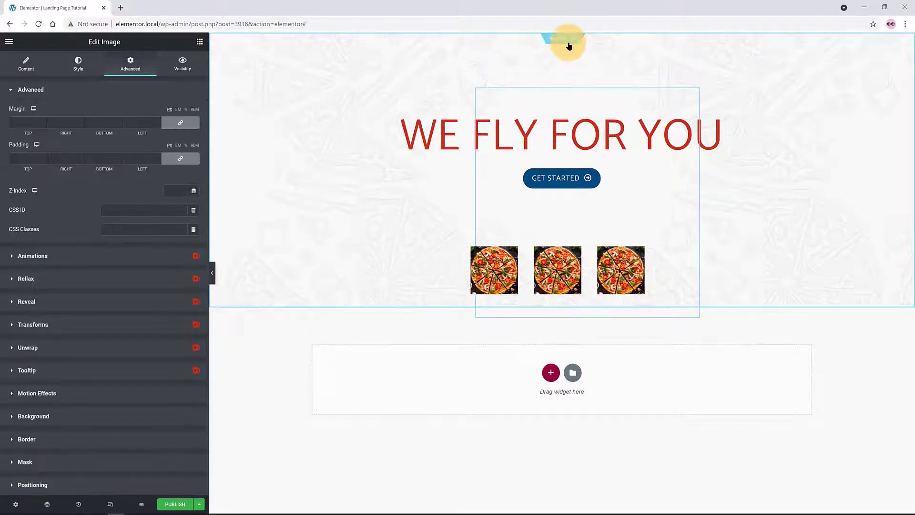
Set the hero section's Advanced Z-Index to 1
click(562, 39)
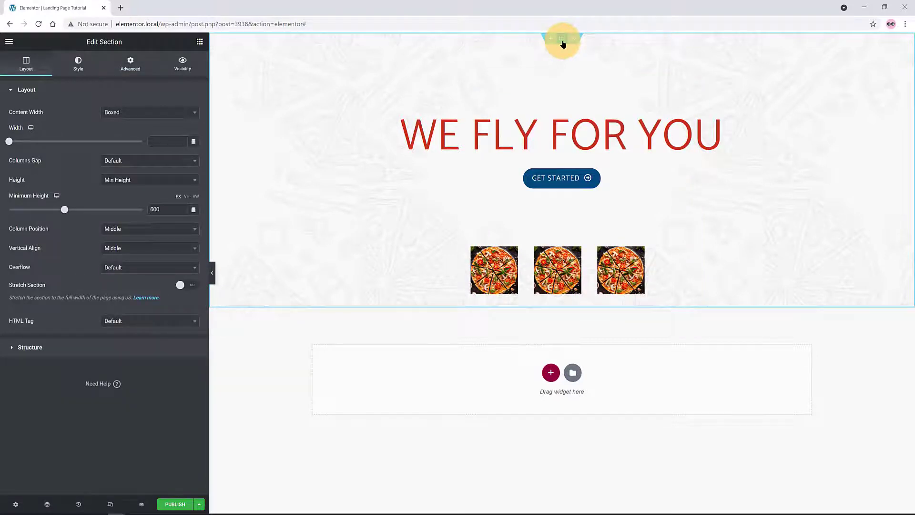
click(133, 63)
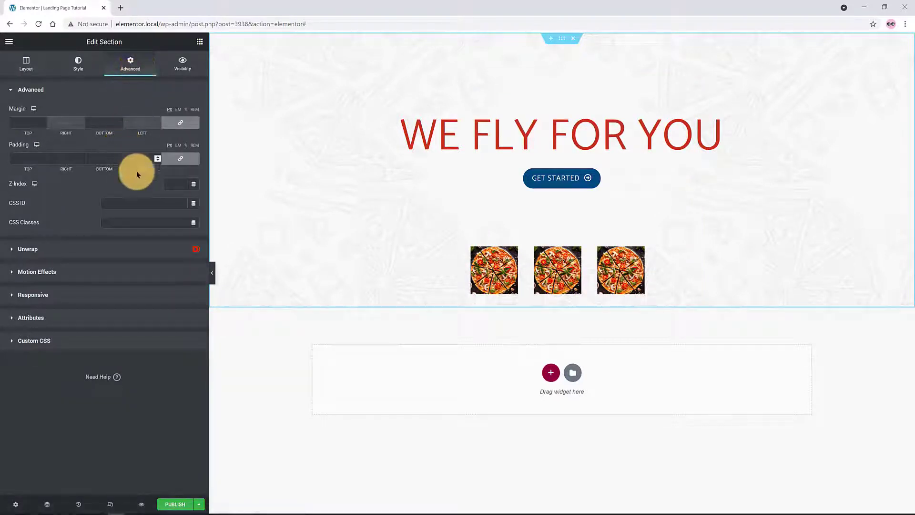
text(1)
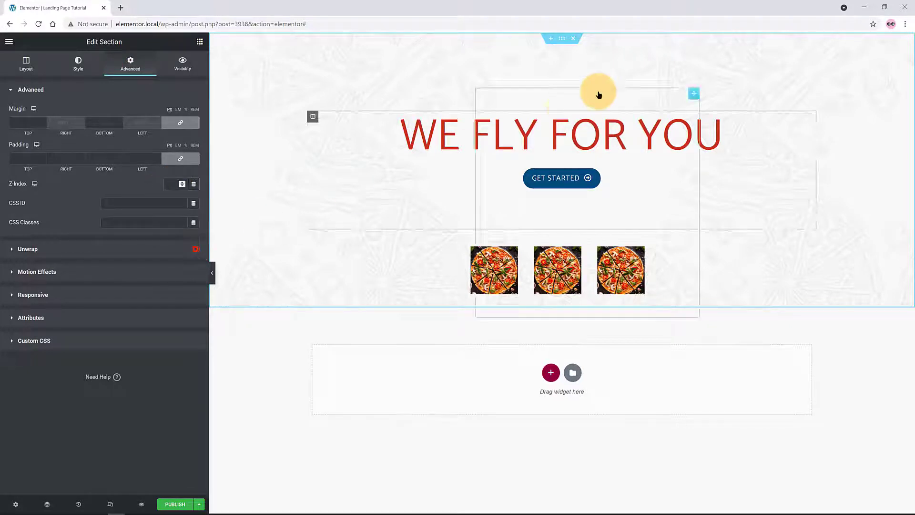
click(551, 374)
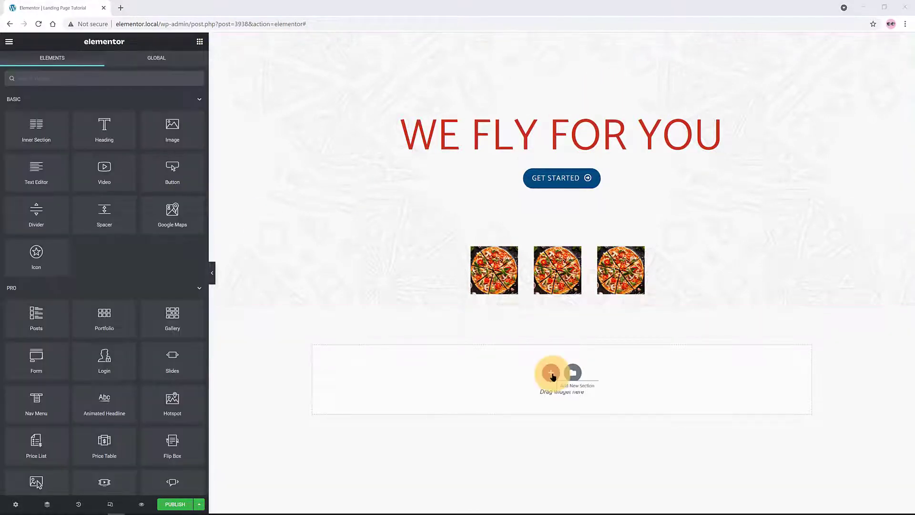
Insert a one-column section beneath the hero and drag an image widget into it
click(551, 373)
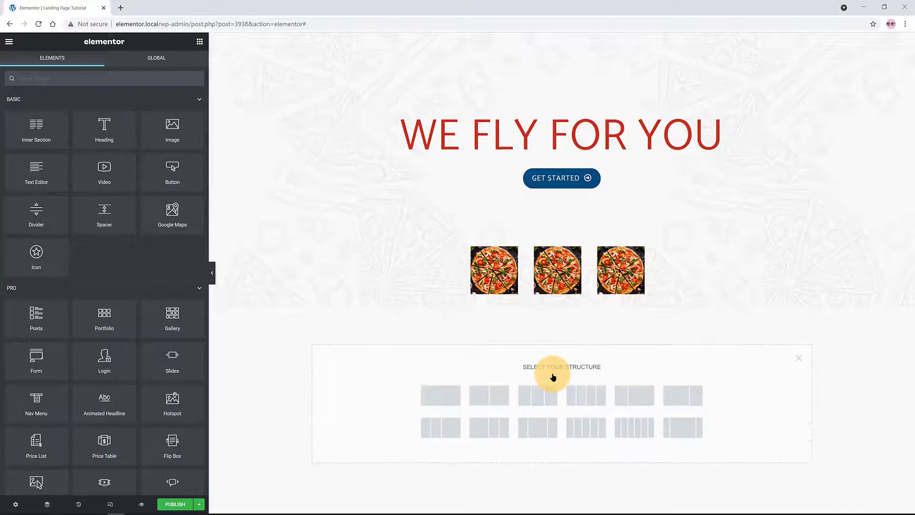
click(440, 398)
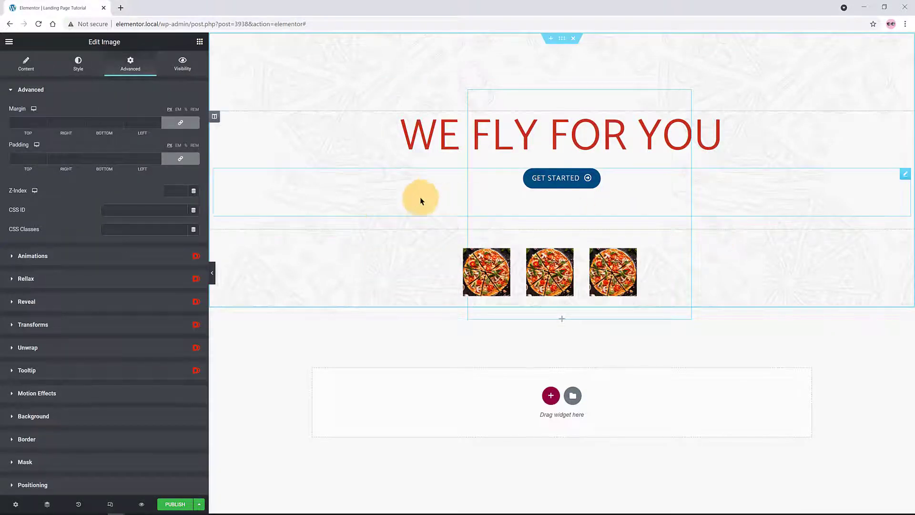
click(413, 326)
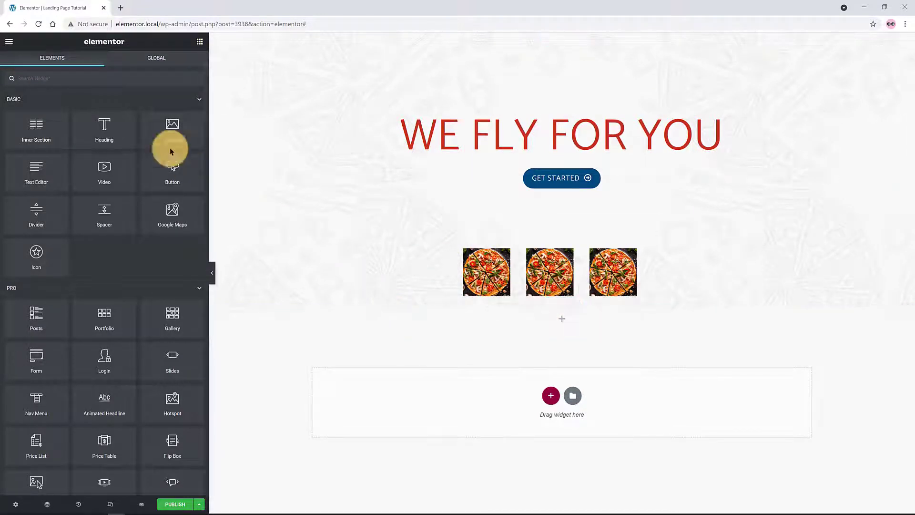
drag(169, 137, 563, 317)
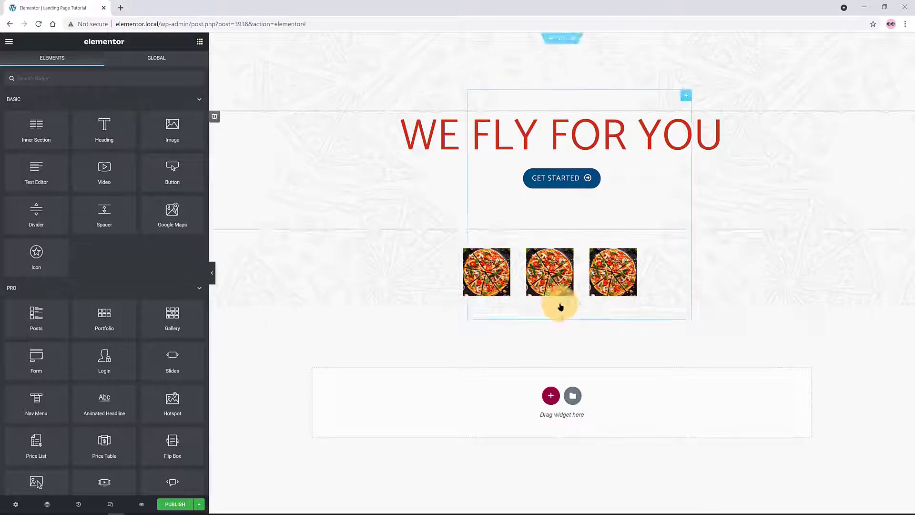
click(562, 303)
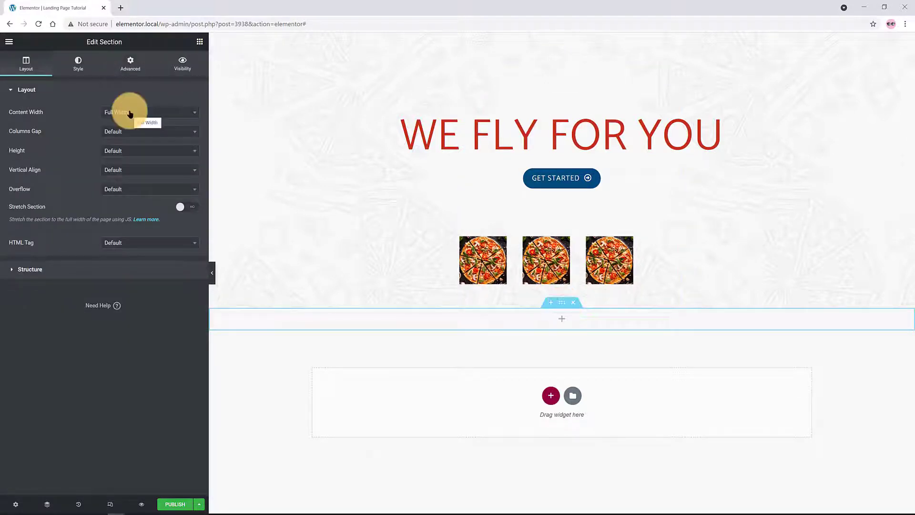
Give the section a classic colour background and split it into three columns
click(77, 61)
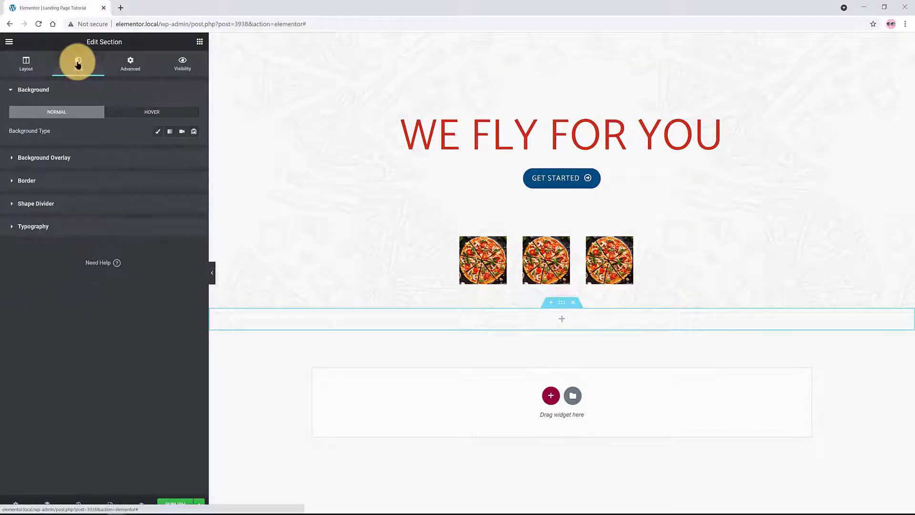
click(156, 136)
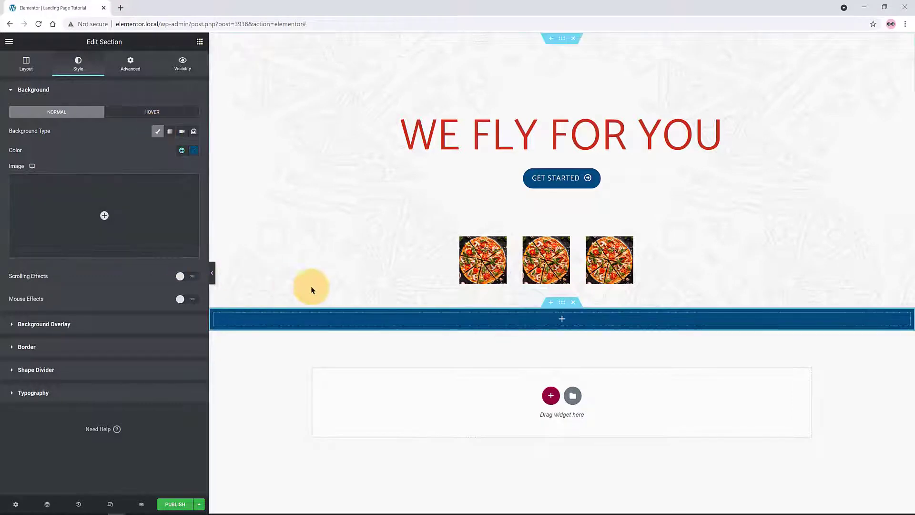
right_click(214, 314)
click(245, 335)
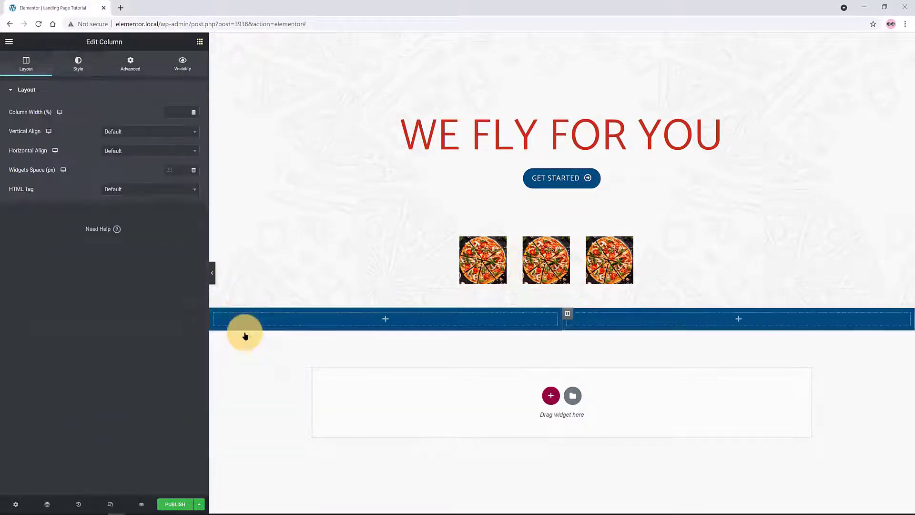
right_click(216, 315)
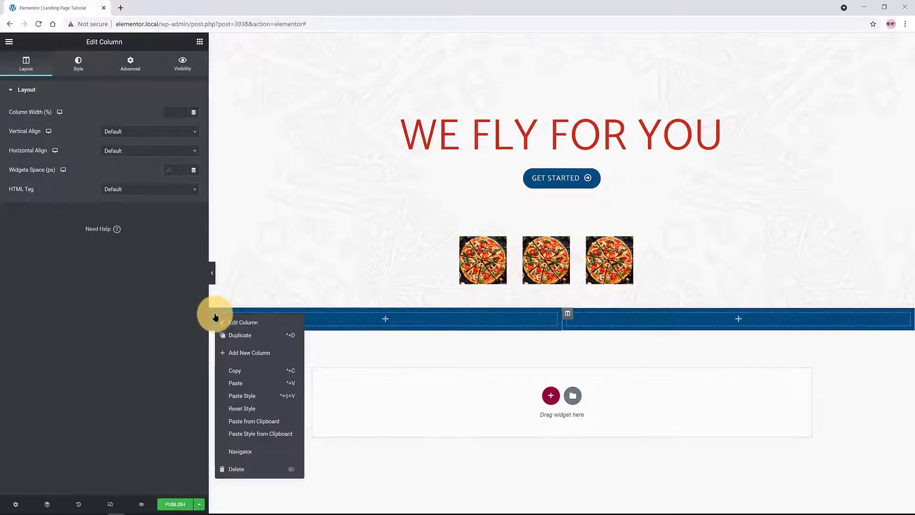
click(253, 336)
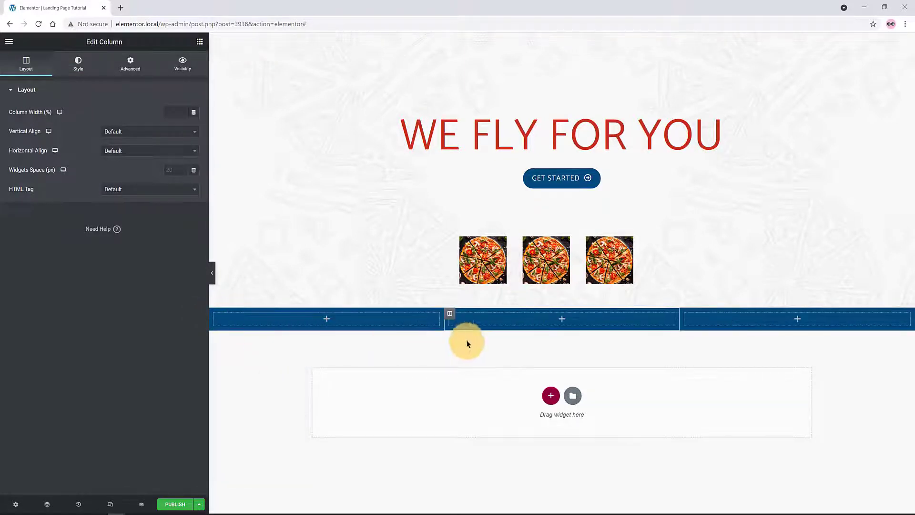
click(324, 319)
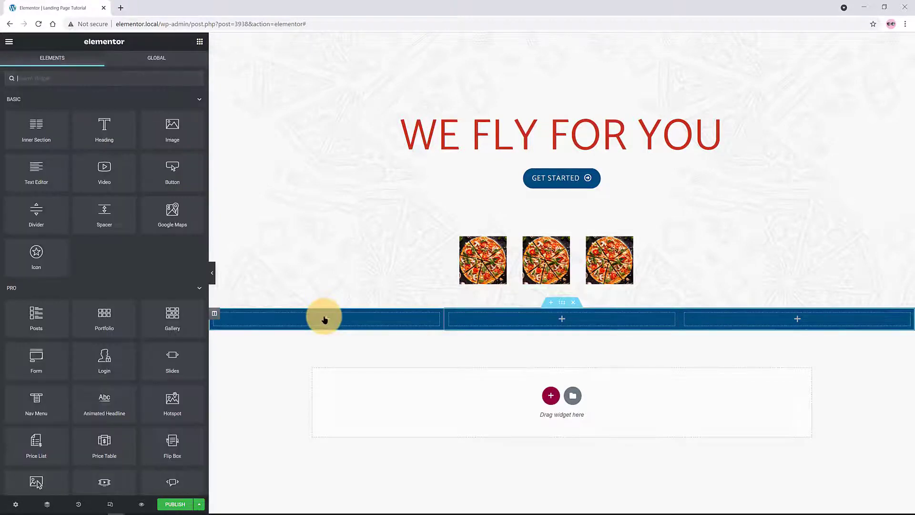
Centre the left column's content vertically and horizontally, then add an image widget there
click(215, 315)
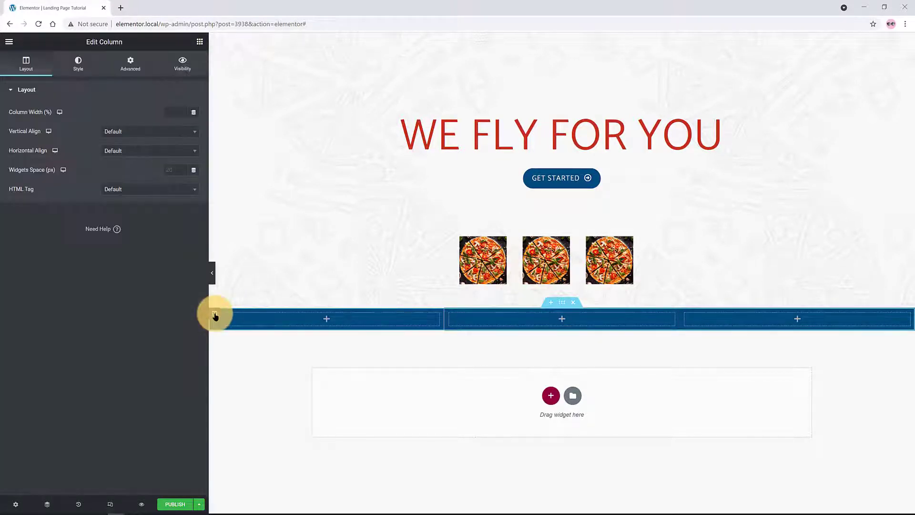
click(150, 130)
click(134, 182)
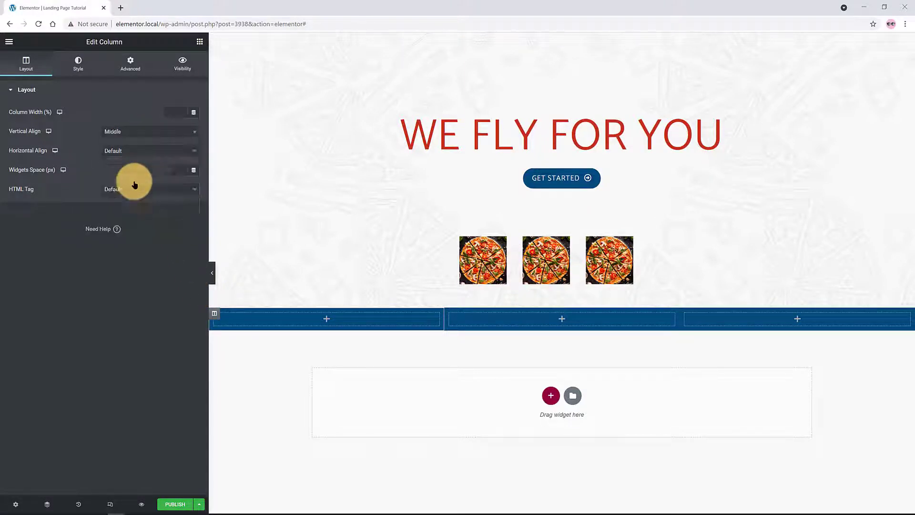
click(139, 150)
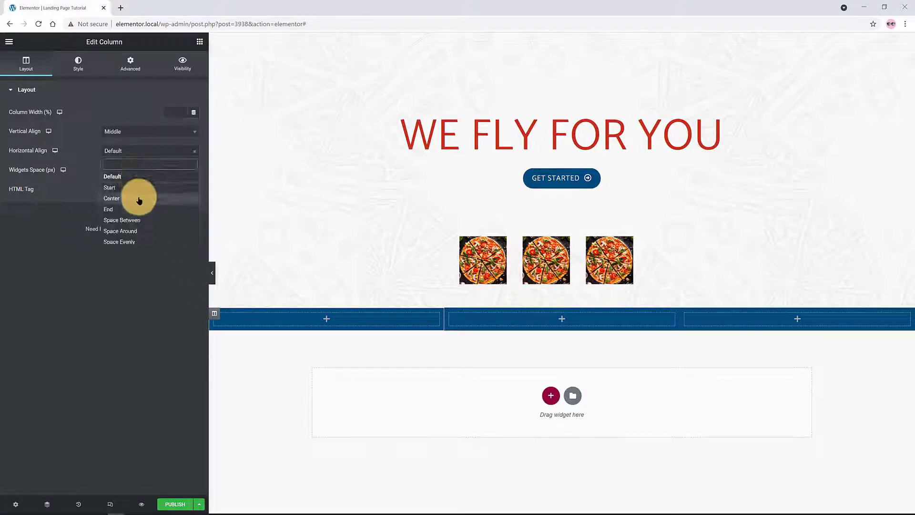
click(138, 199)
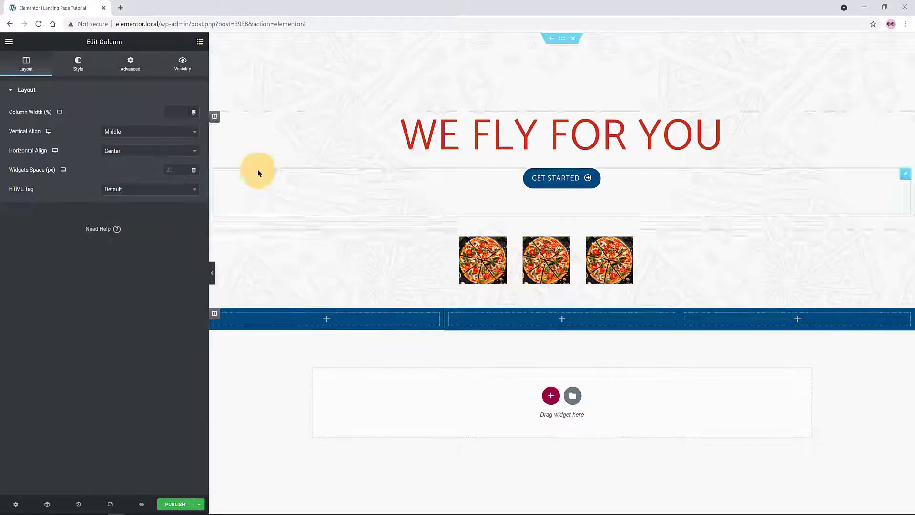
click(200, 42)
drag(172, 127, 306, 341)
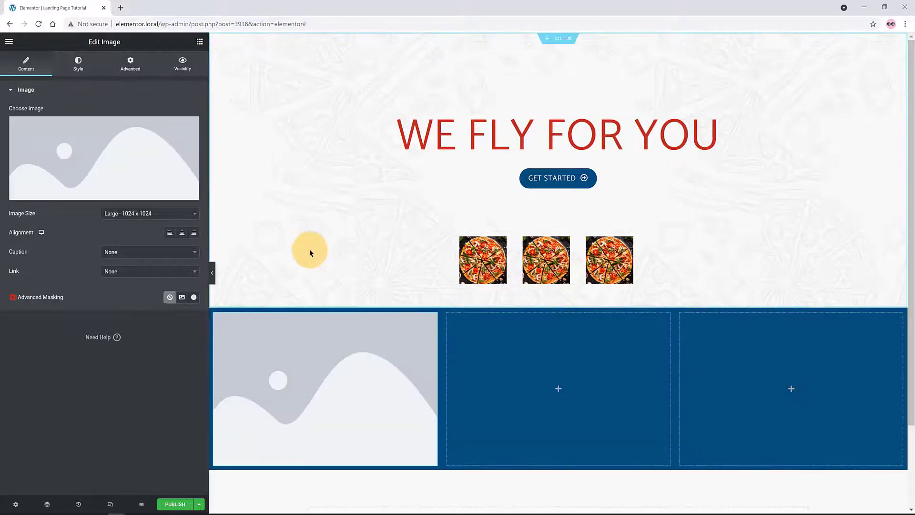
Insert the red delivery van image at width 120 and add a Nav Menu widget to the middle column
click(130, 157)
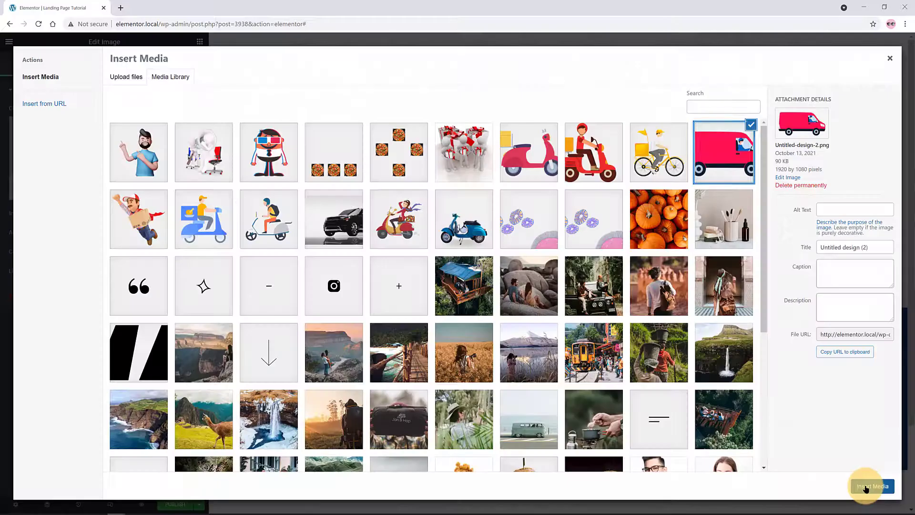
click(872, 485)
click(79, 64)
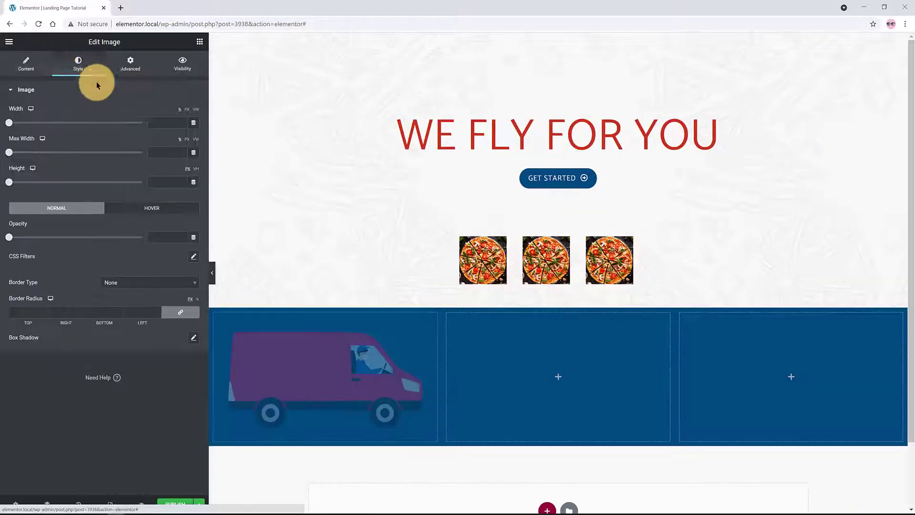
click(164, 121)
text(120)
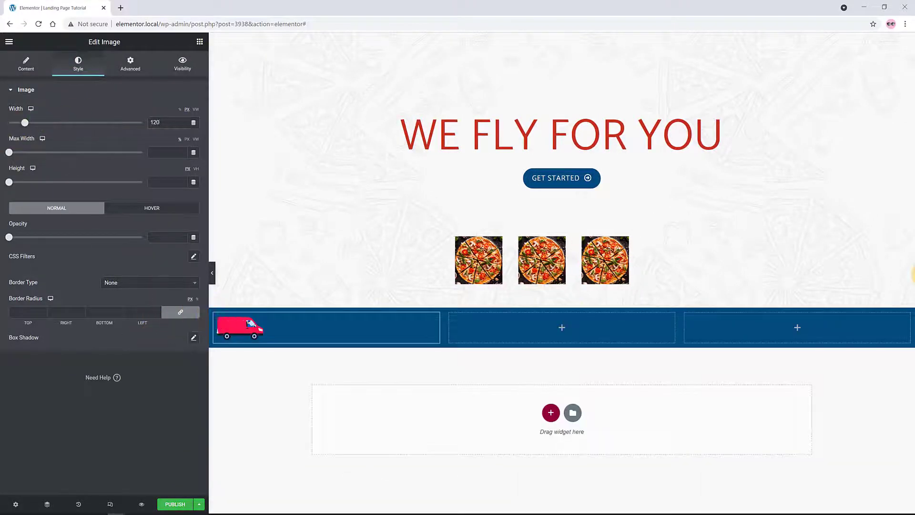
click(199, 42)
drag(127, 119, 447, 344)
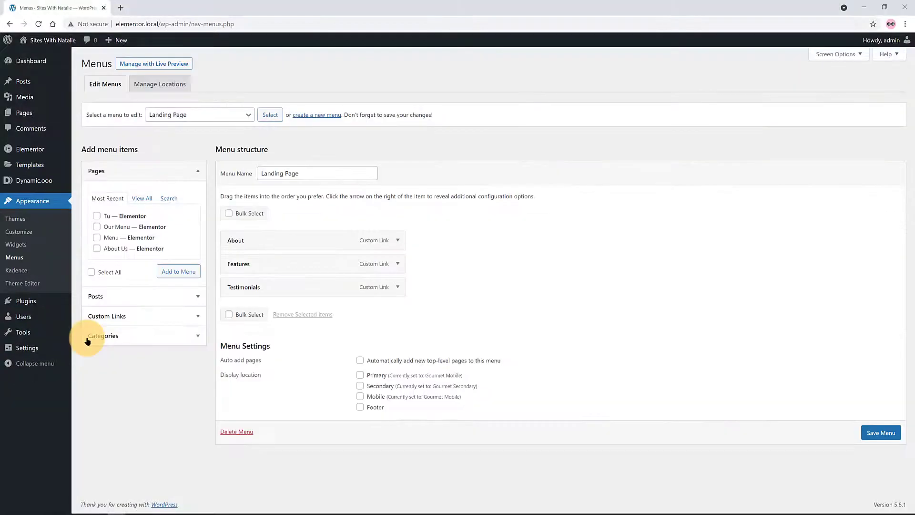
Create a new WordPress menu with the name 'Tutorial'
click(317, 116)
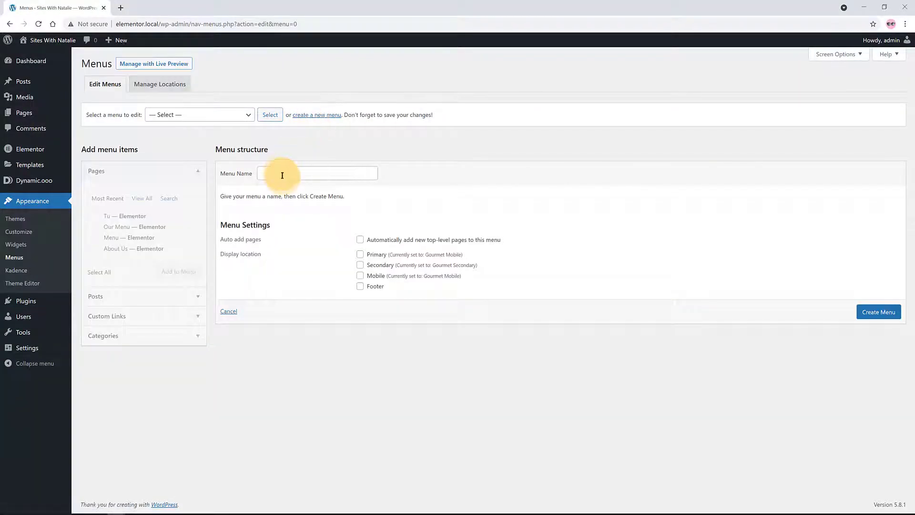
click(282, 173)
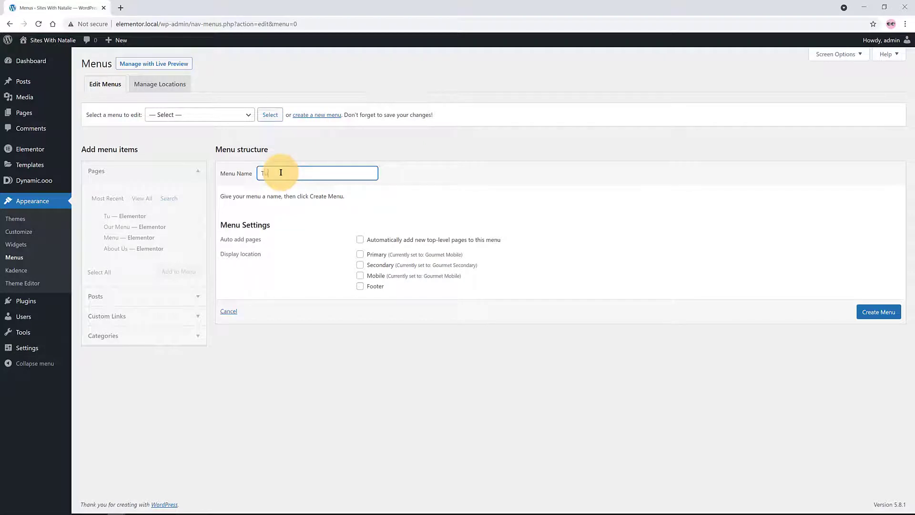
text(Tutorial)
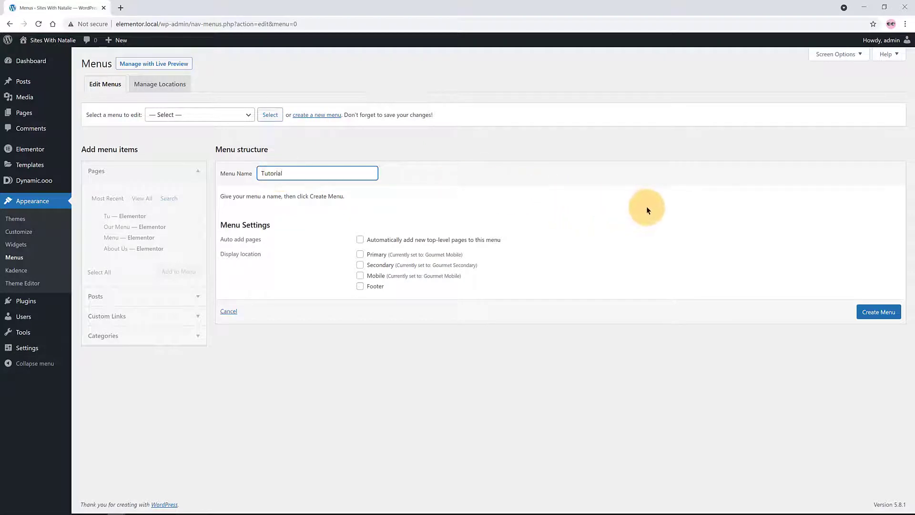
click(880, 312)
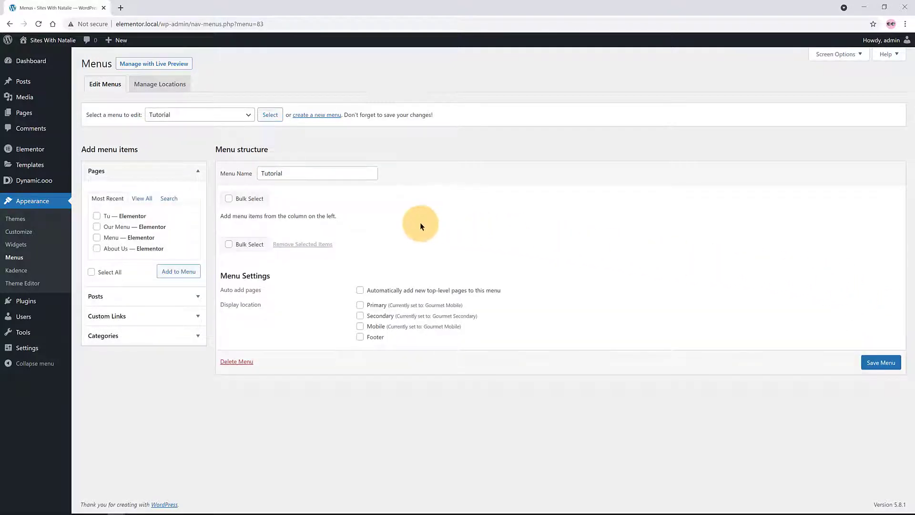
Add a custom link '#About' labelled About to the menu
click(168, 317)
click(126, 241)
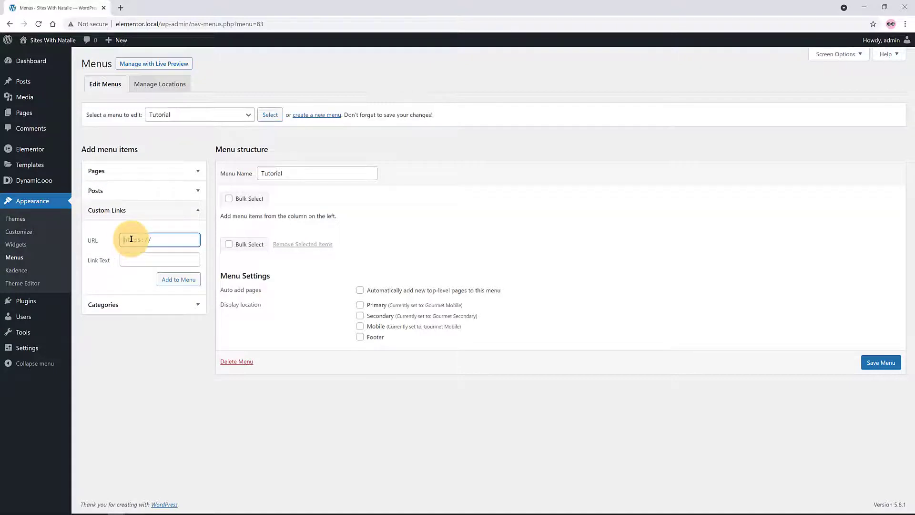
text(#About)
key(Tab)
text(A)
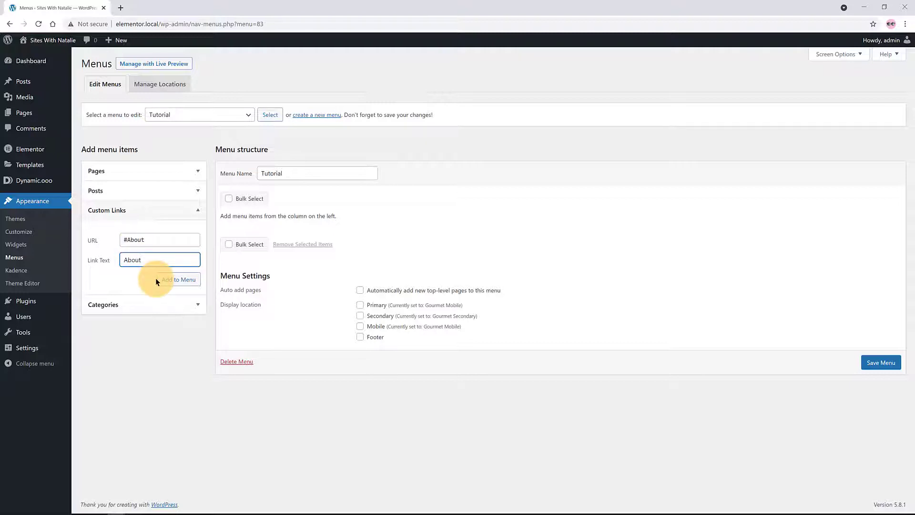
click(172, 282)
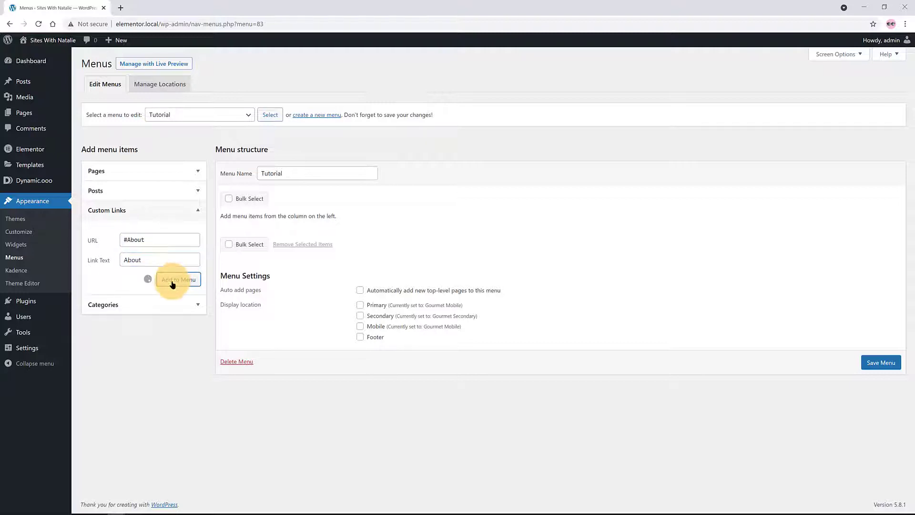
Add a custom link '#Features' labelled Features to the menu
click(138, 239)
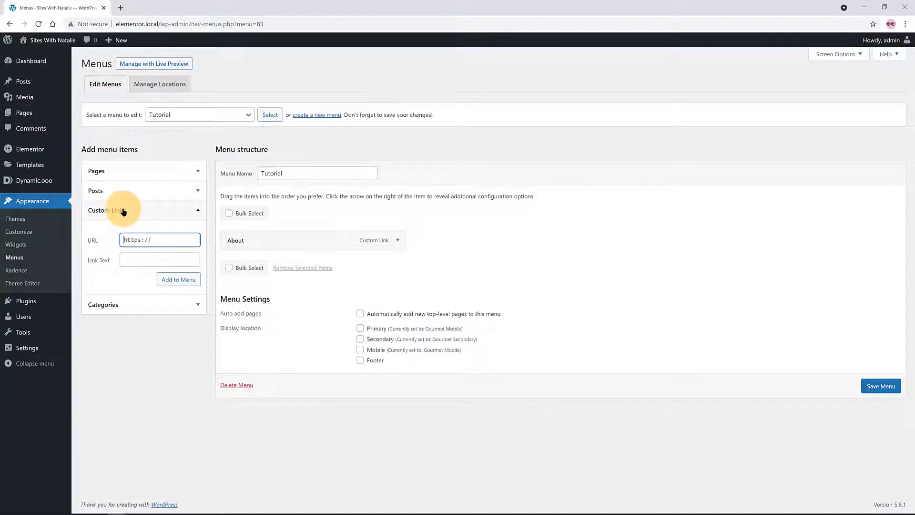
text(#Features)
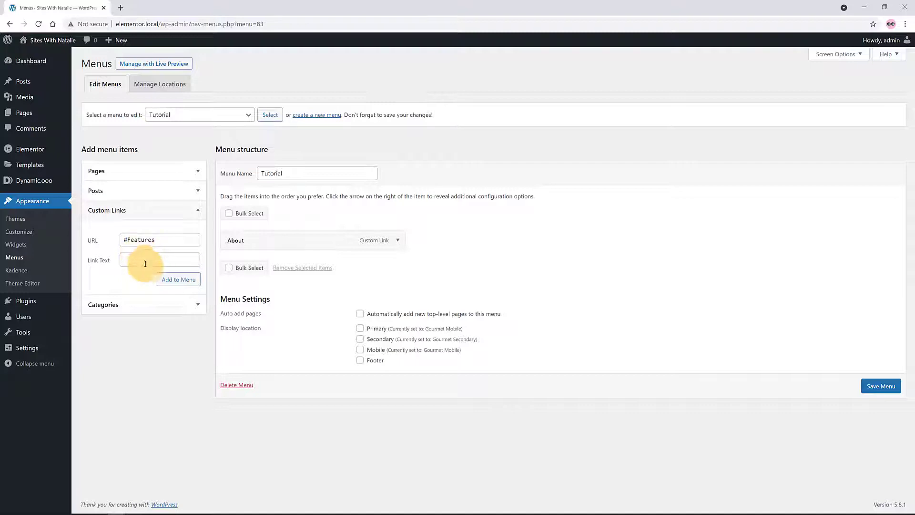
click(142, 258)
text(Feat)
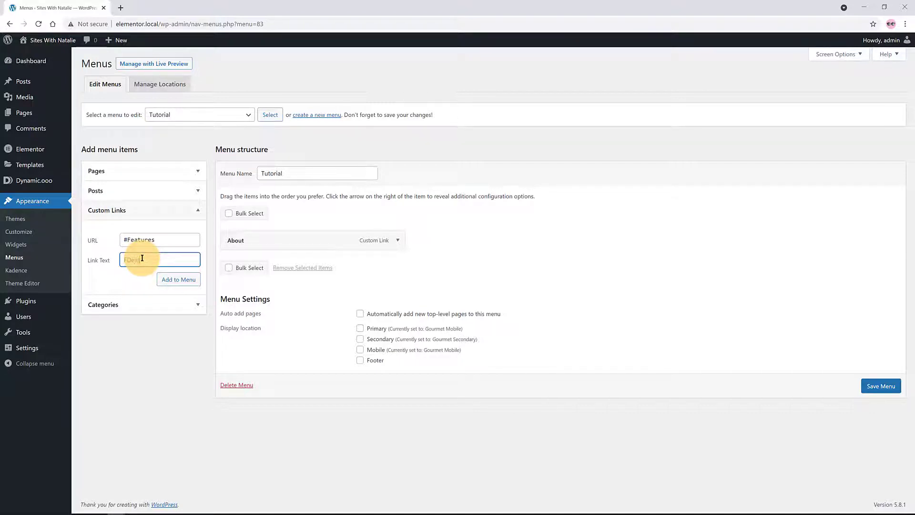
text(ures)
click(192, 282)
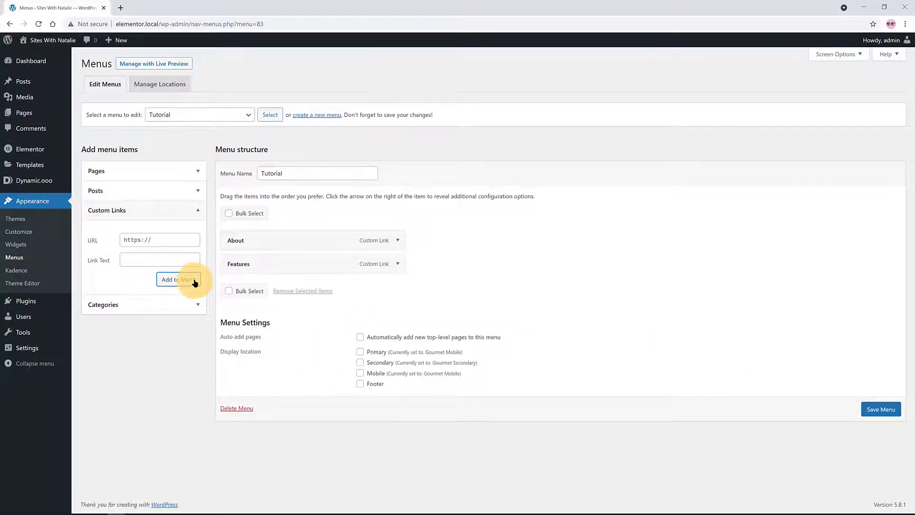
Add the '#Testimonials' link labelled Testimonials, save the menu, and return to Elementor
click(144, 240)
text(#Testimonia)
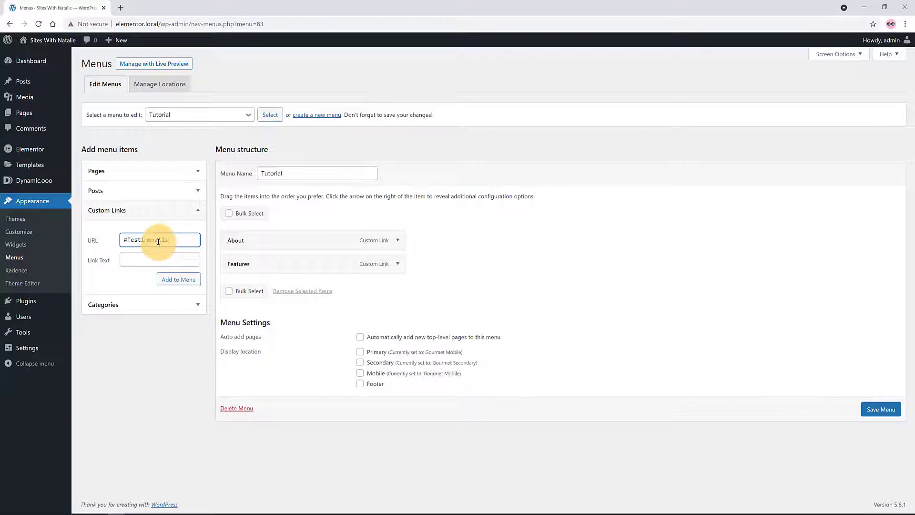
text(ls)
click(142, 261)
text(T)
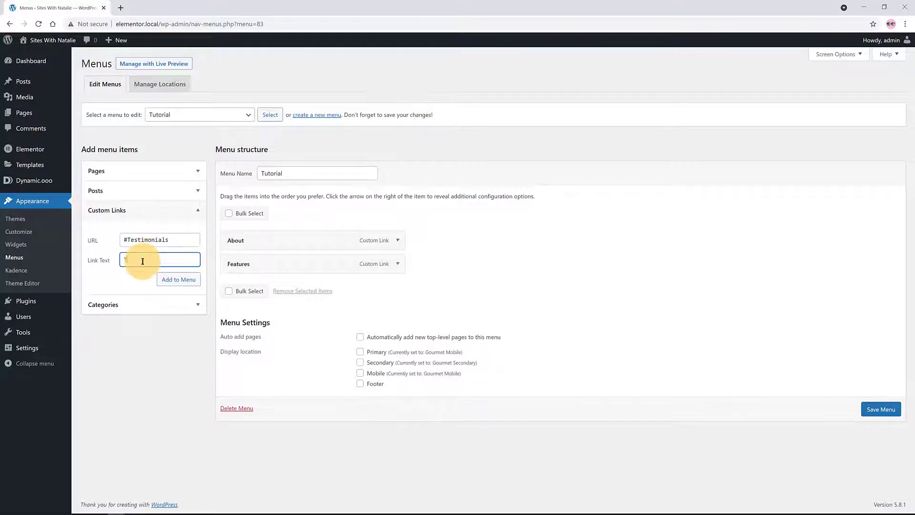
text(estimonials)
click(181, 280)
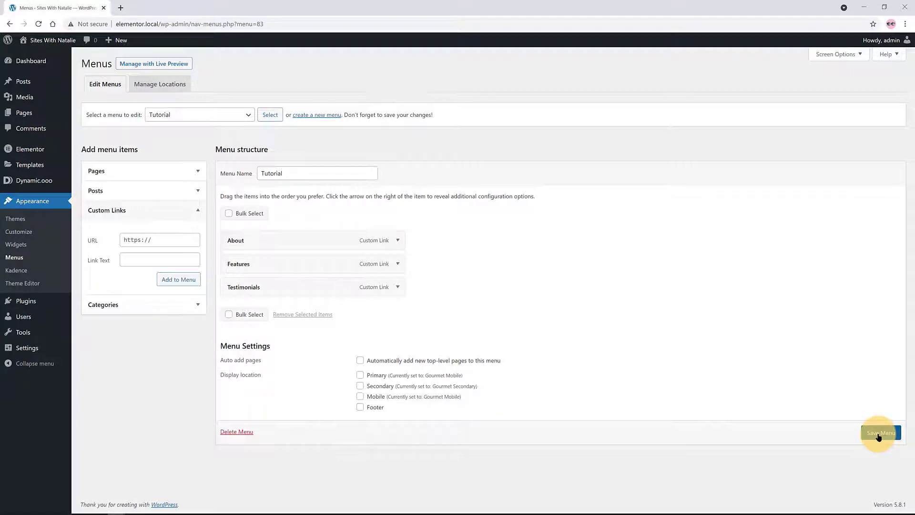
click(878, 434)
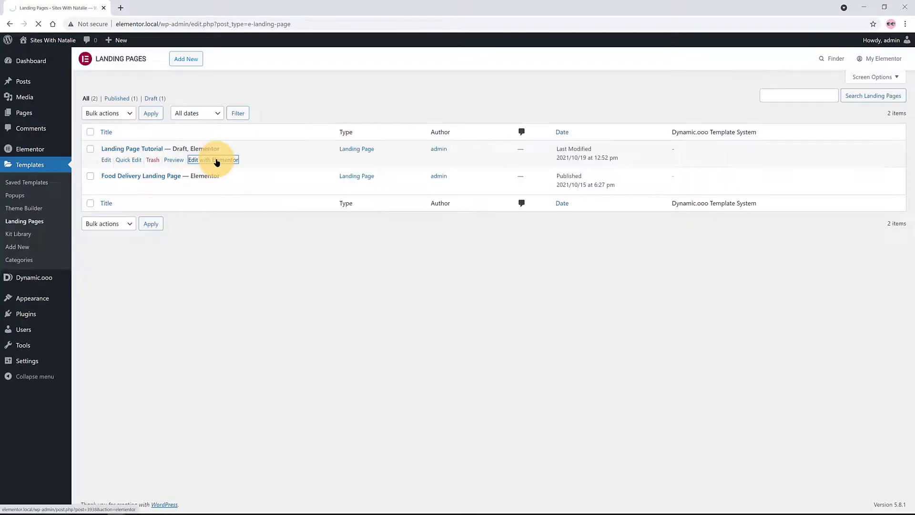
click(217, 161)
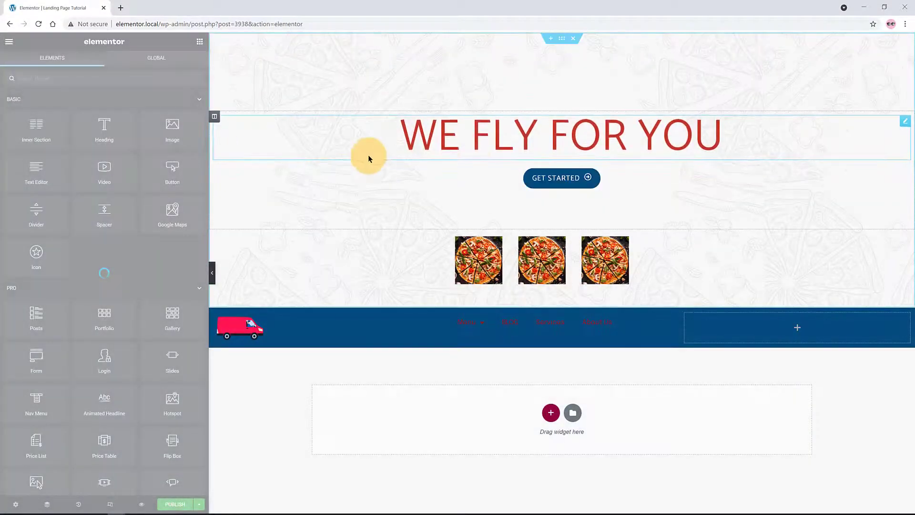
Resize the nav column and set the Nav Menu widget's menu to Tutorial
click(443, 329)
drag(444, 329, 323, 341)
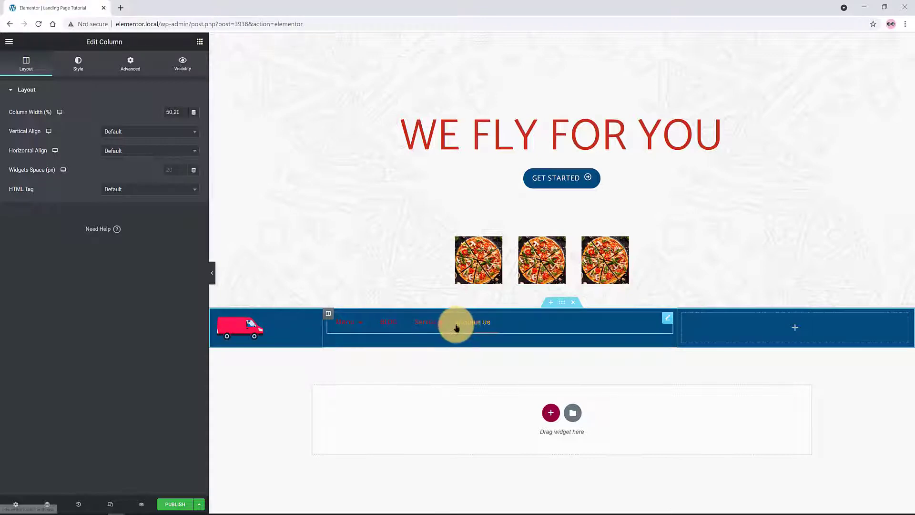
click(666, 319)
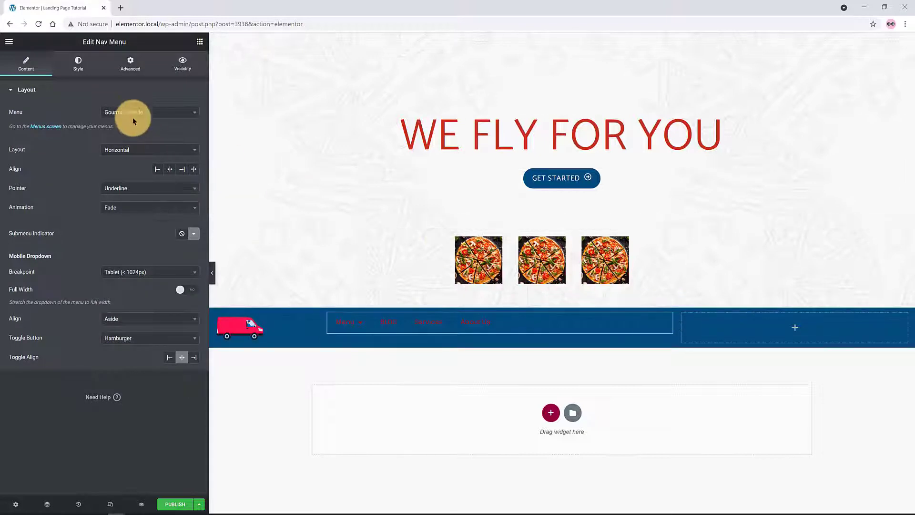
click(132, 112)
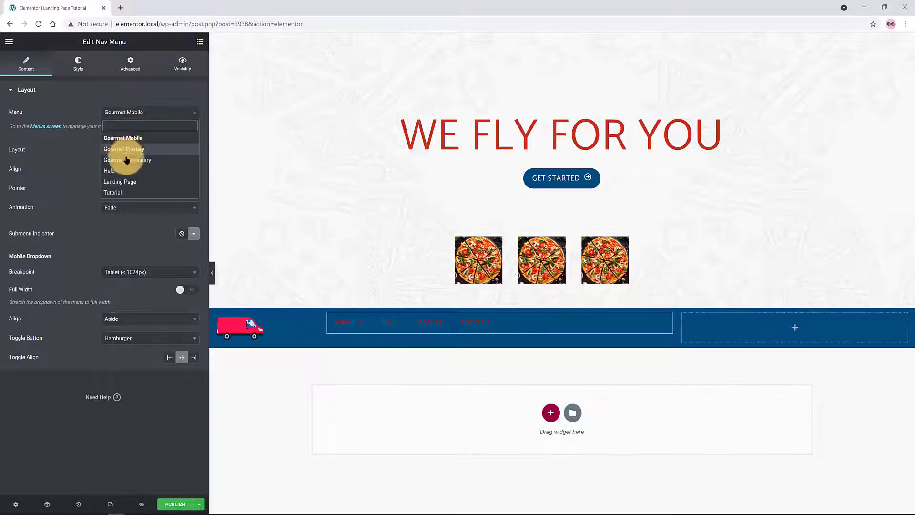
click(128, 192)
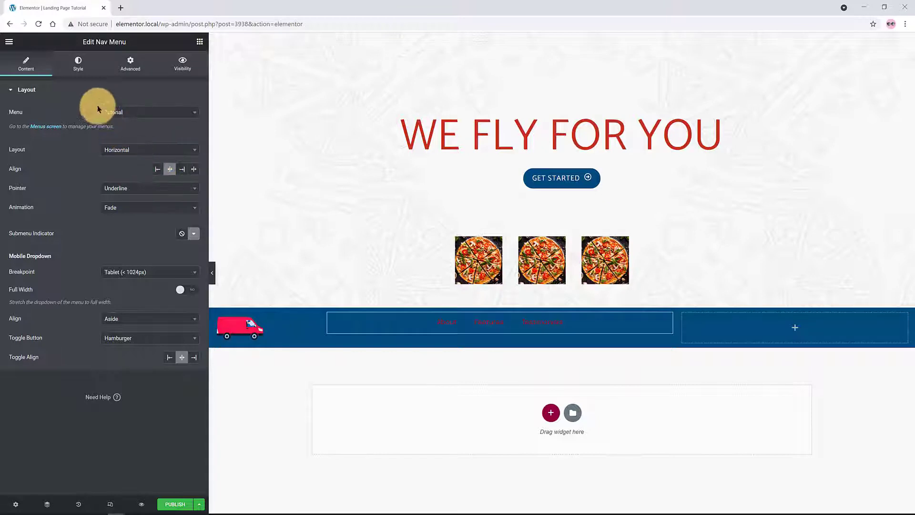
Colour the nav menu links white using the global colours
click(73, 75)
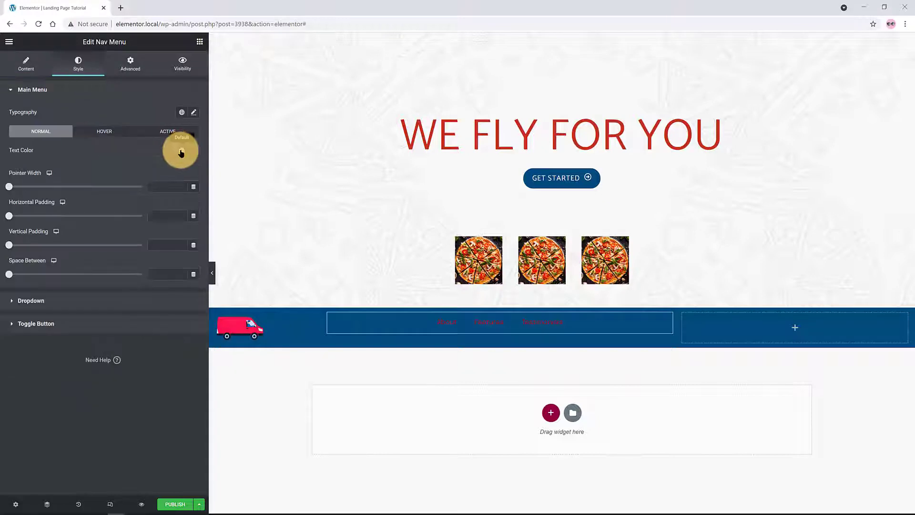
click(182, 150)
click(166, 290)
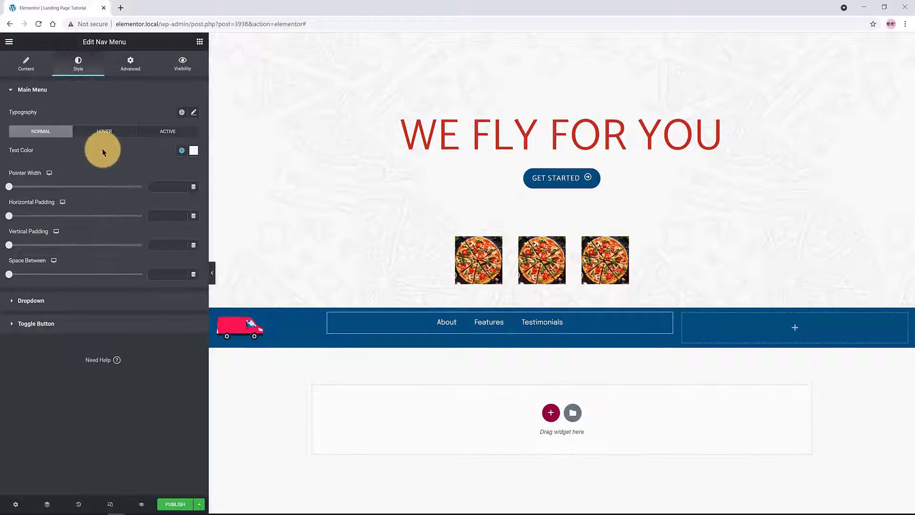
click(453, 327)
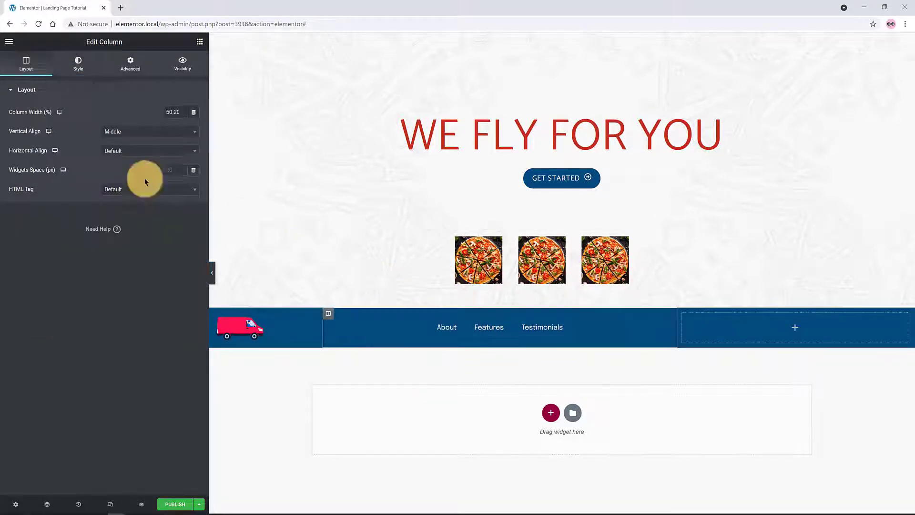
click(448, 327)
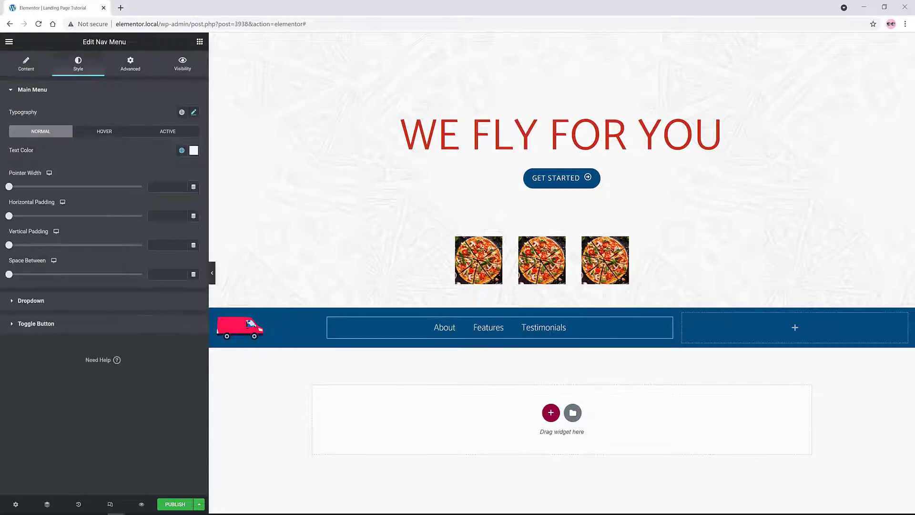
click(550, 180)
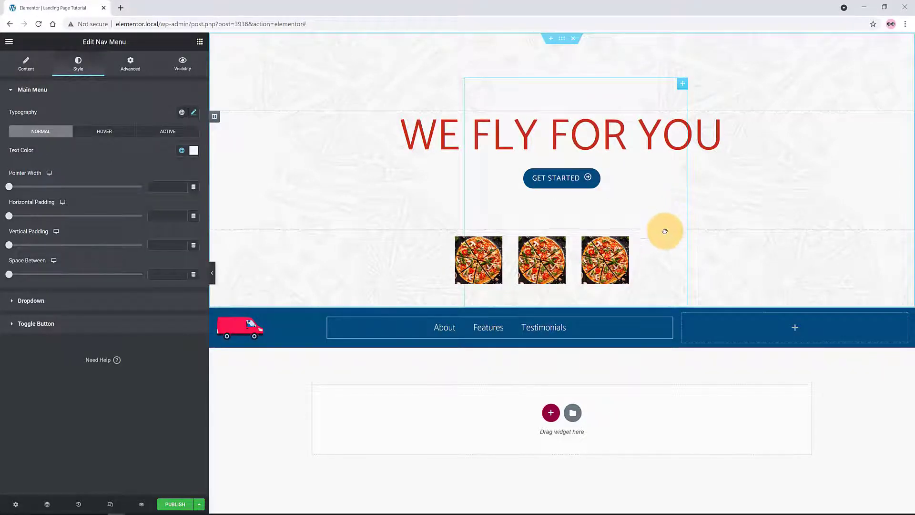
Copy the GET STARTED button and paste it into the right header column
drag(664, 229, 673, 398)
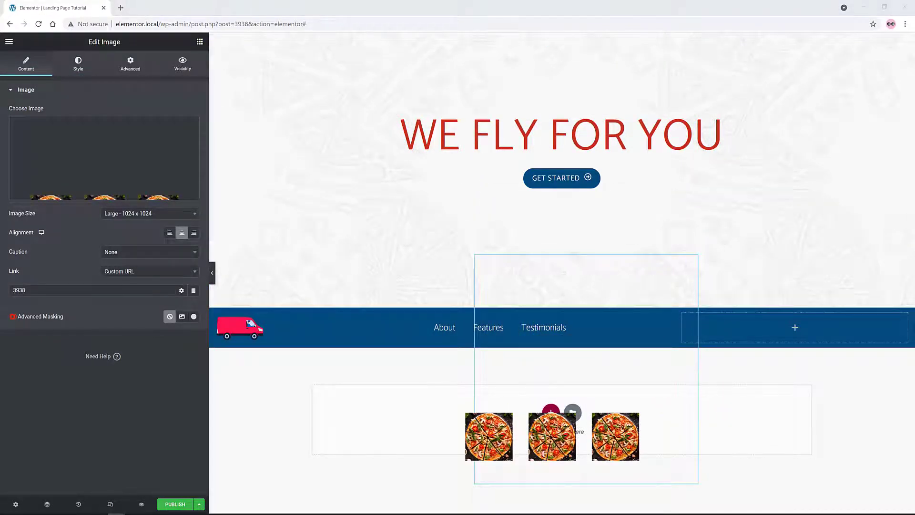
right_click(574, 179)
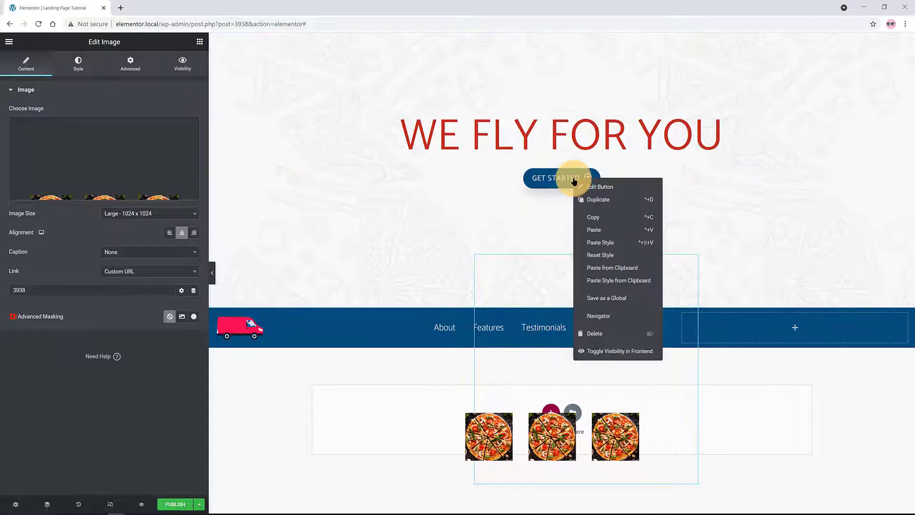
click(594, 218)
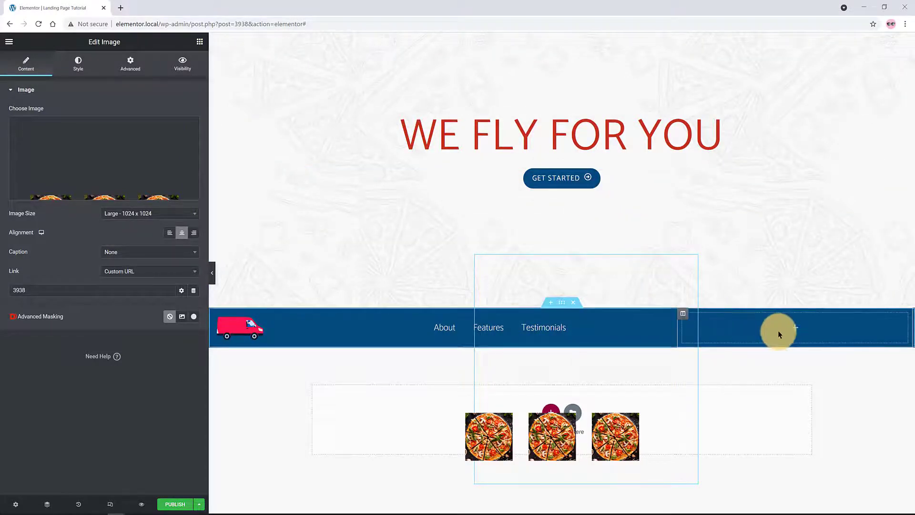
right_click(736, 319)
click(766, 390)
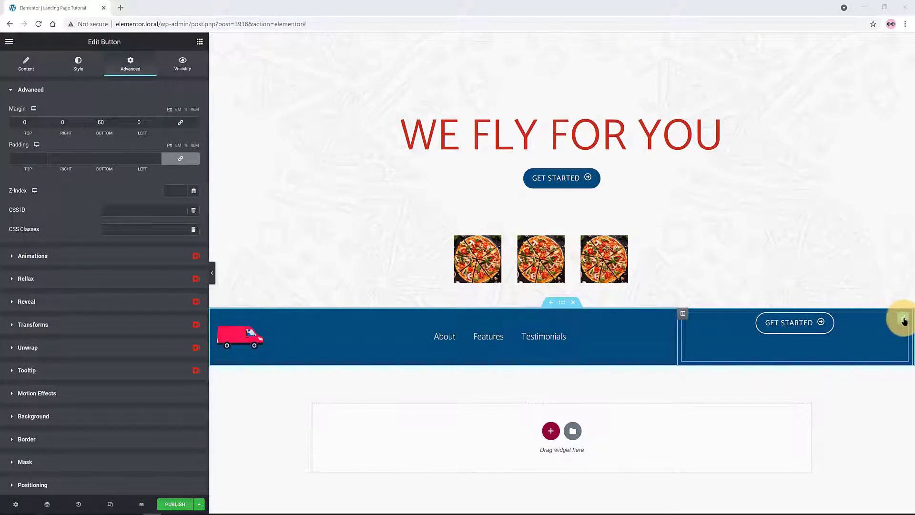
Set the pasted button's bottom margin to 0 and vertically centre its column
double_click(100, 123)
text(0)
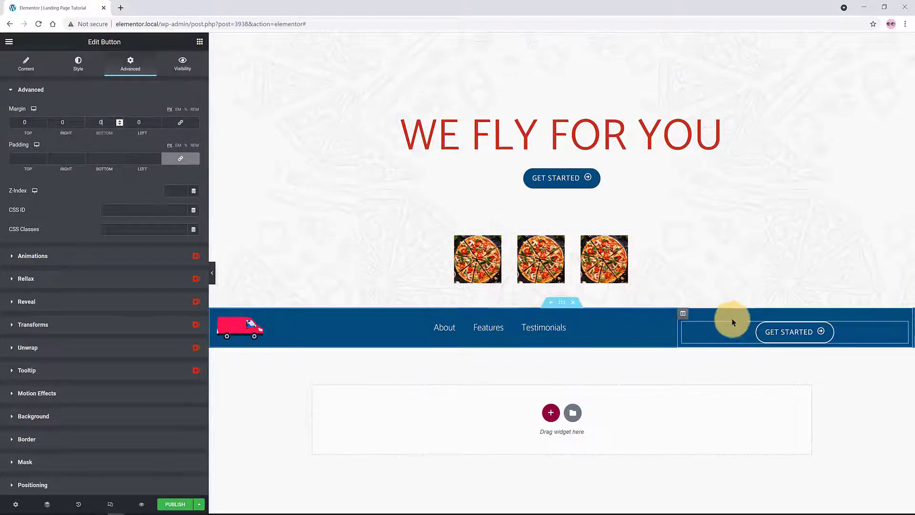
click(683, 314)
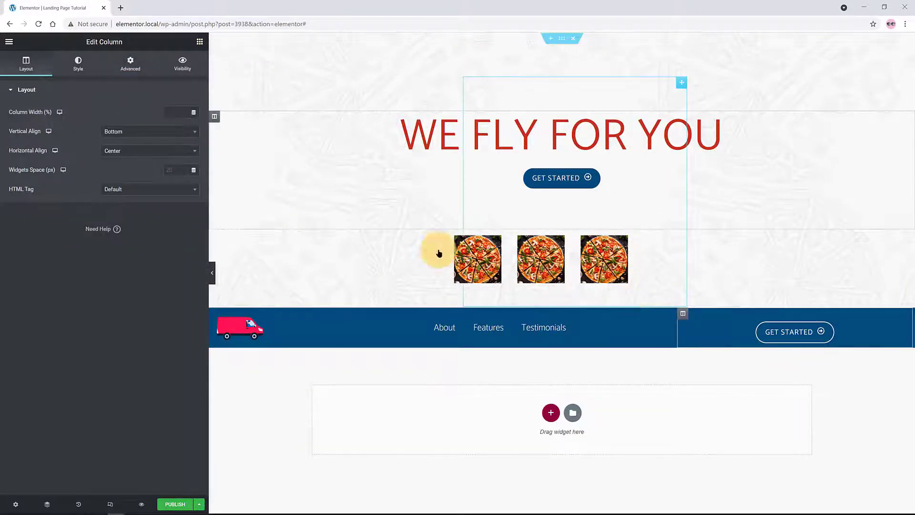
click(109, 135)
click(118, 178)
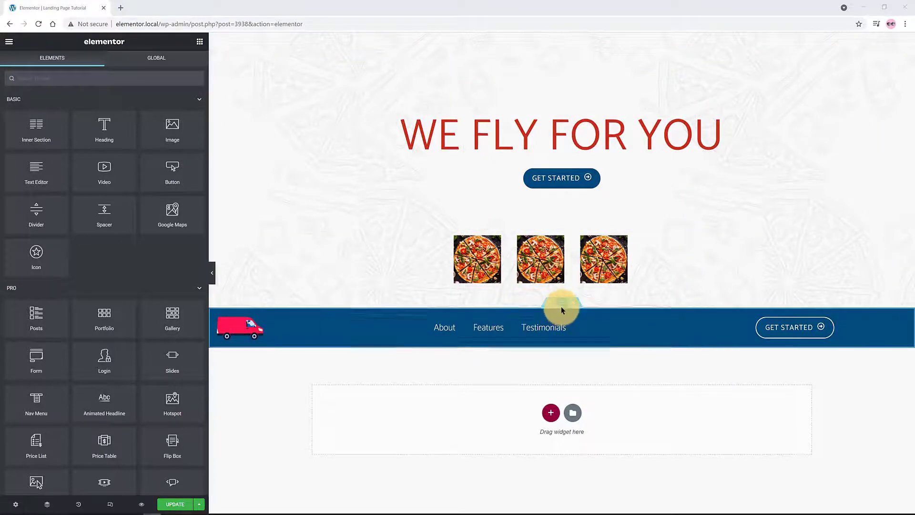
Select the blue nav-bar section in the Navigator, set its Z-Index to 2, and update the page
key(ctrl+i)
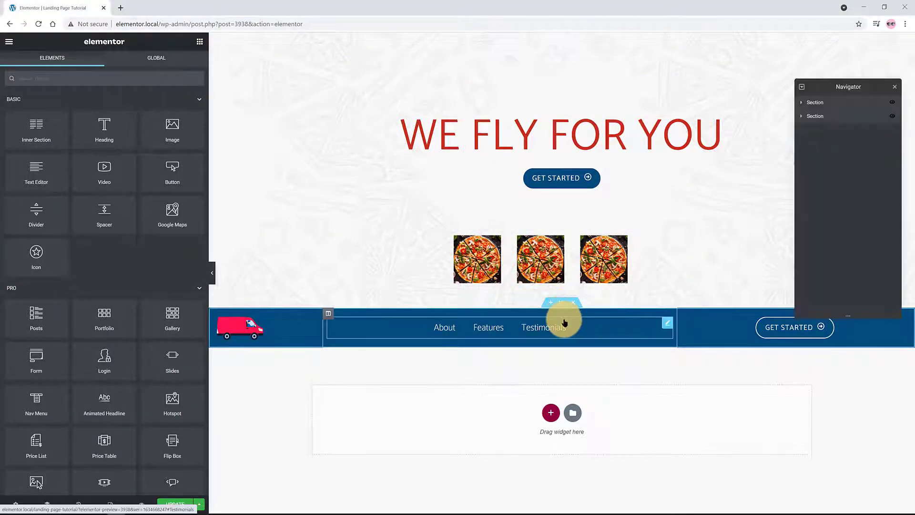
click(808, 117)
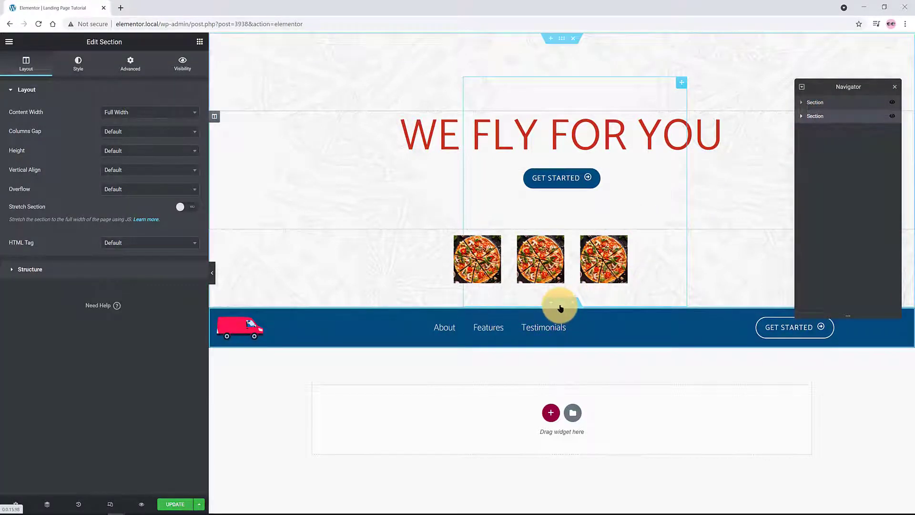
click(131, 65)
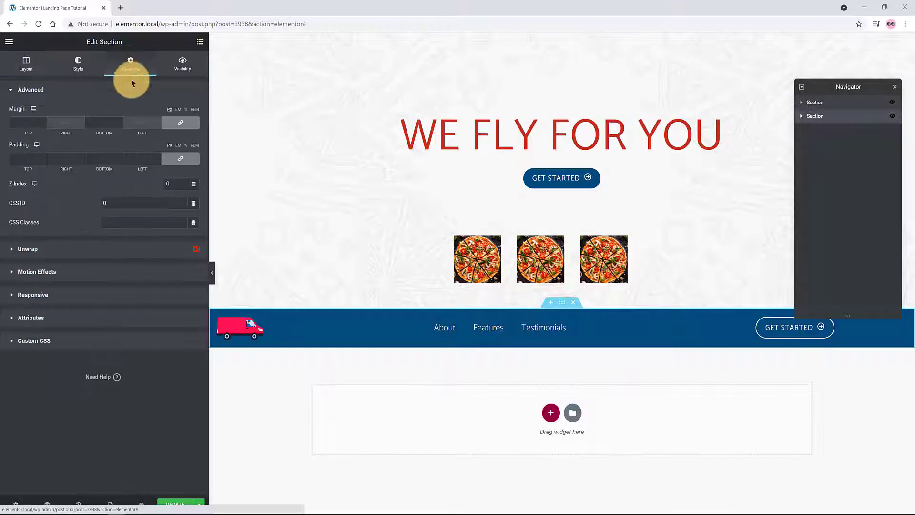
click(167, 181)
text(2)
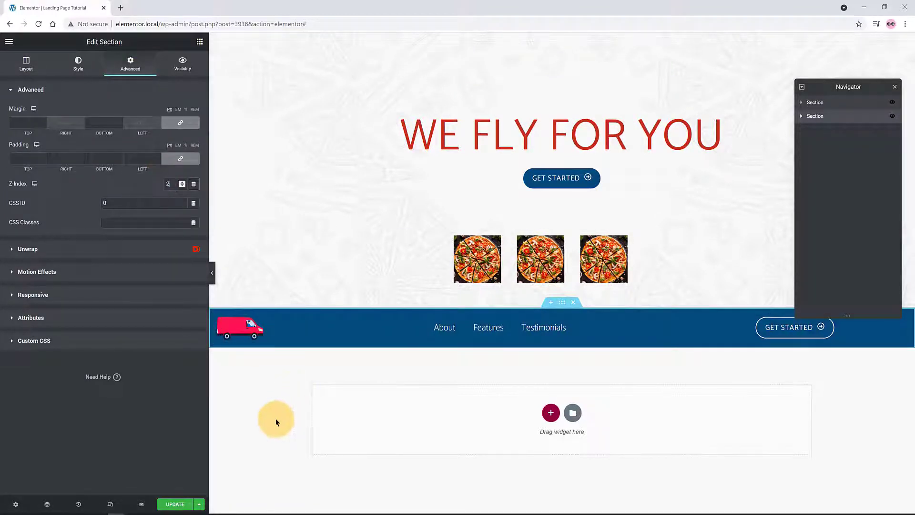
click(180, 503)
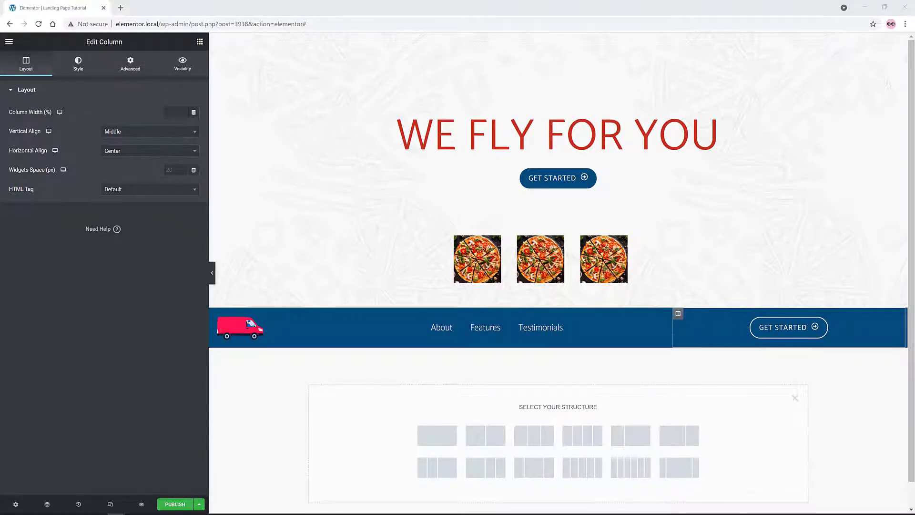
Add a single-column section below the nav bar and set its content width to Full Width
click(548, 411)
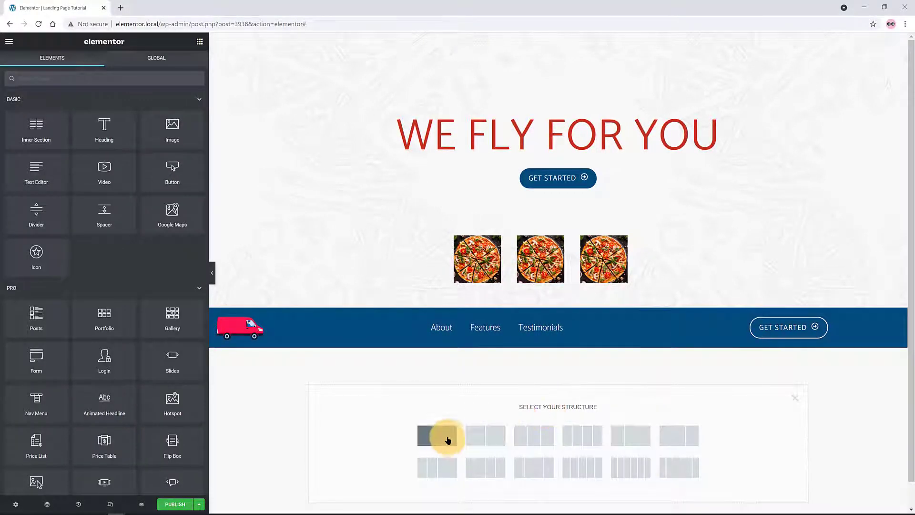
click(445, 433)
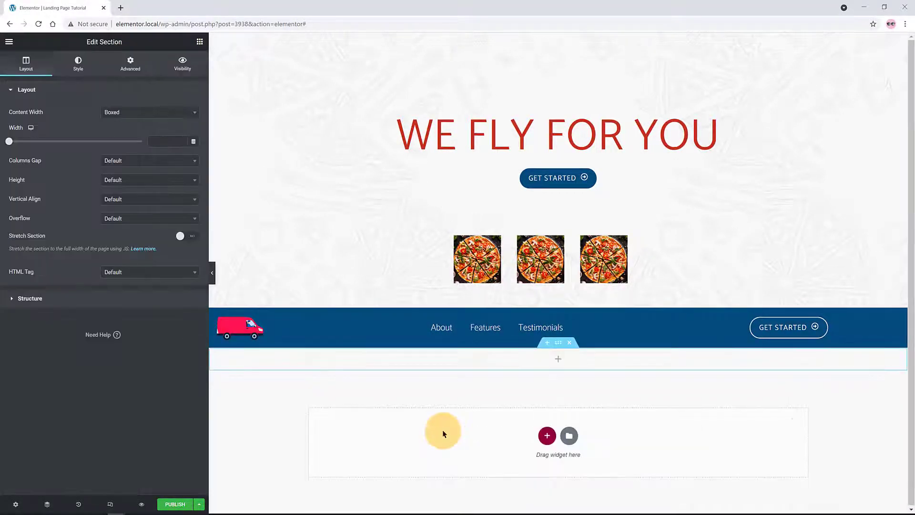
click(118, 113)
click(115, 148)
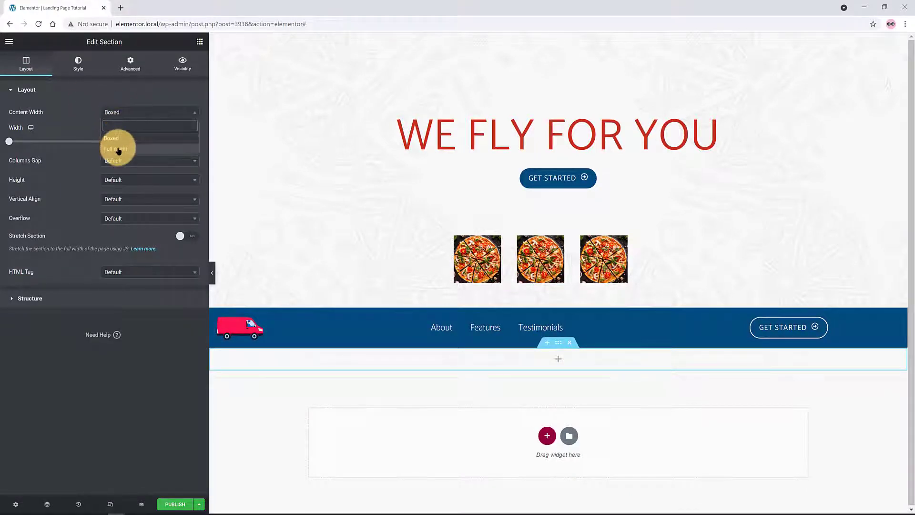
Unlink the section's padding and set the top padding to 80
click(132, 64)
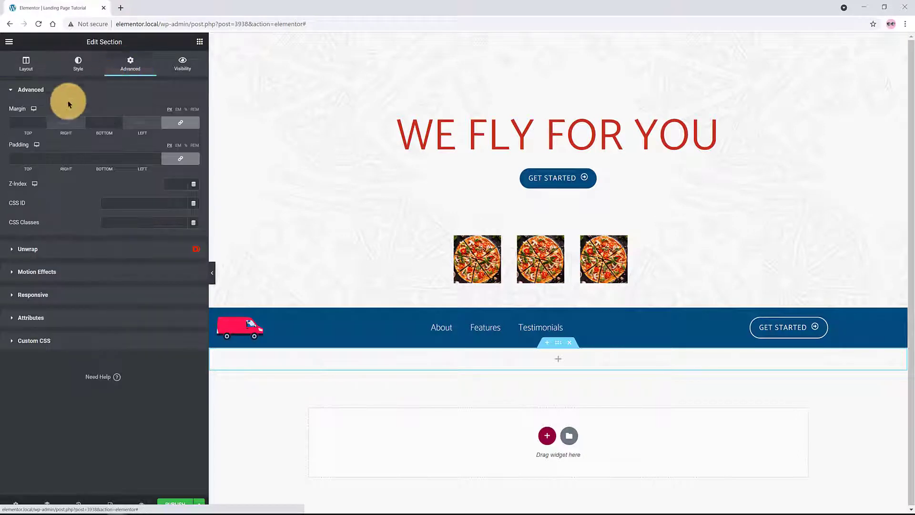
click(183, 161)
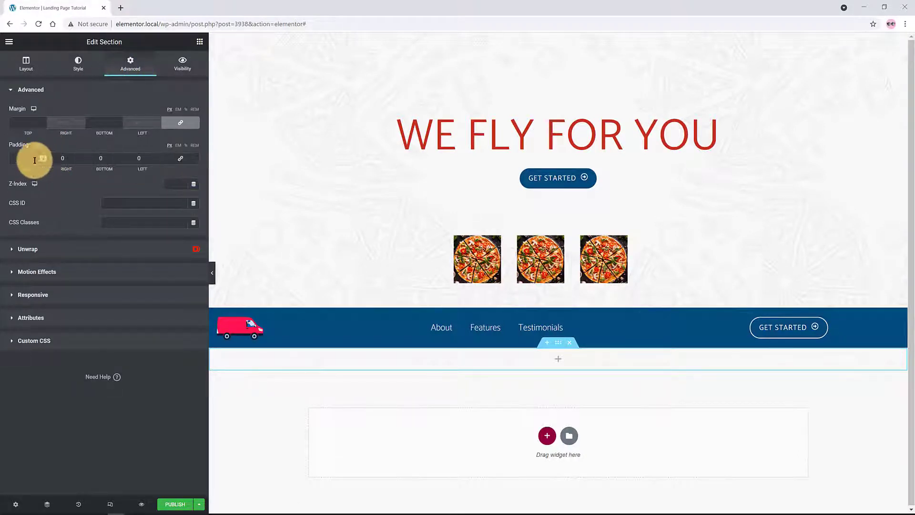
drag(18, 161, 46, 163)
text(80)
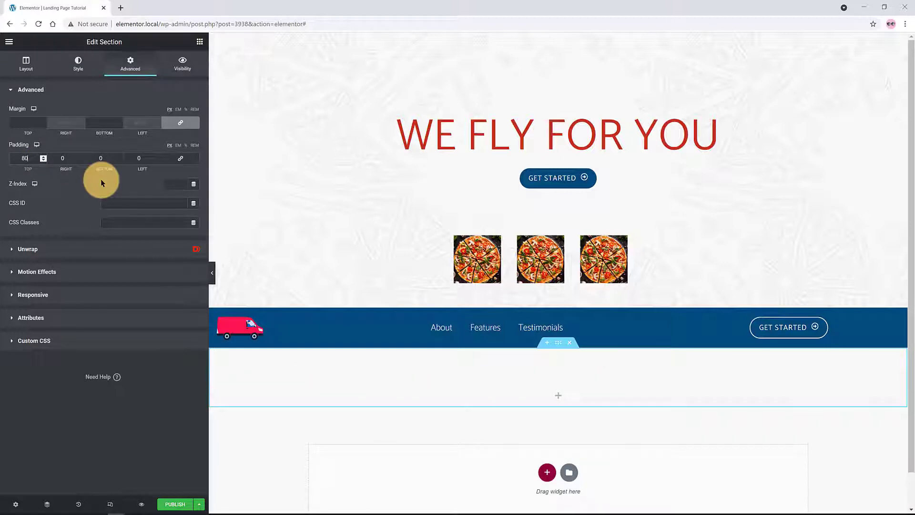
Add a 'Who We Are' heading in the Catamaran font at size 2.2
click(199, 43)
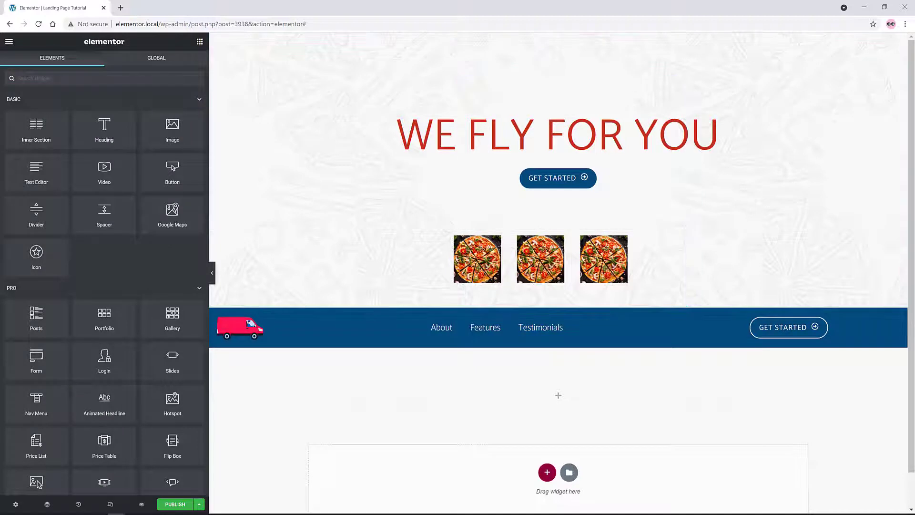
drag(104, 129, 505, 400)
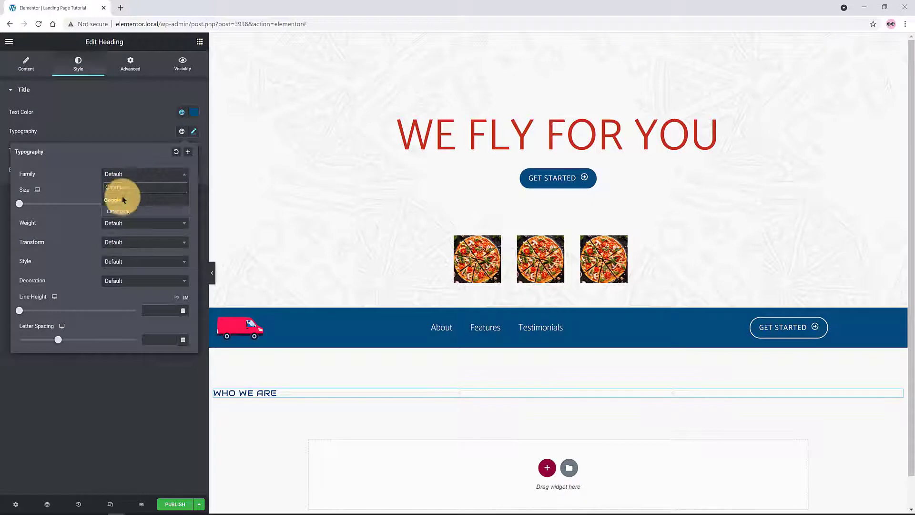
click(120, 211)
click(151, 203)
text(2.)
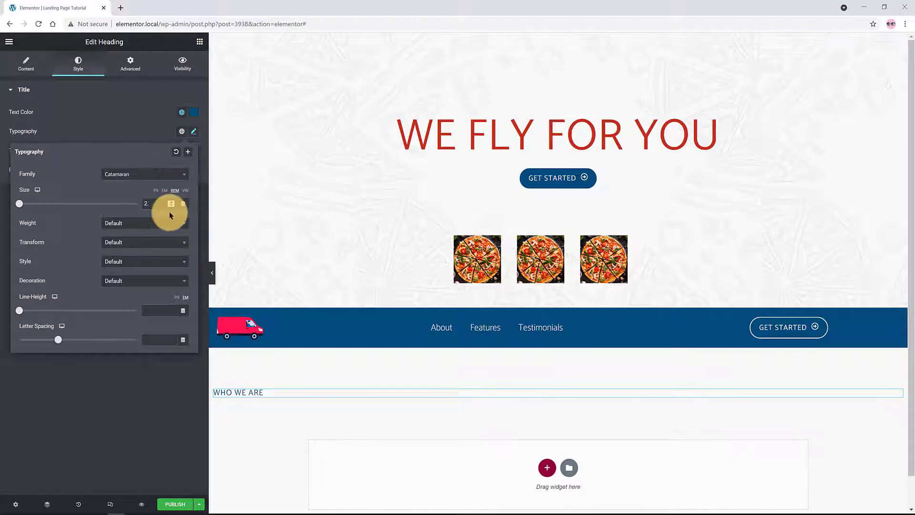
text(2)
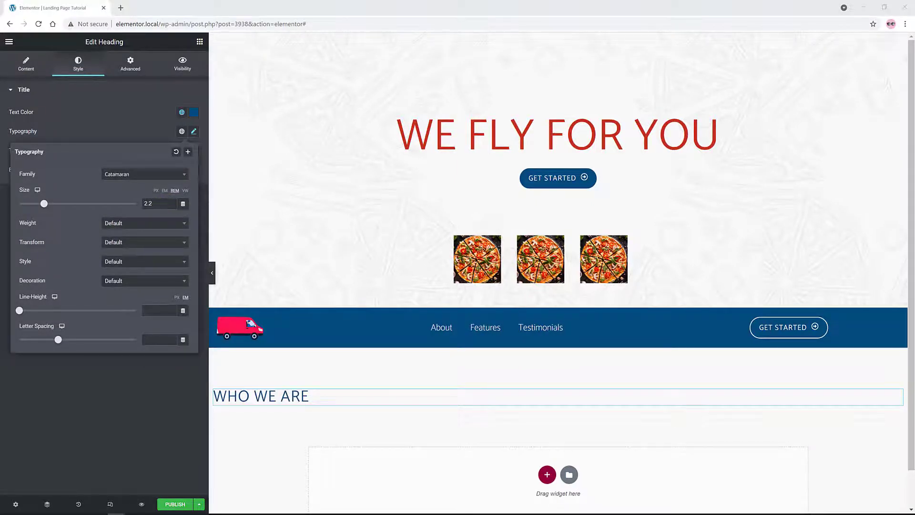
click(146, 223)
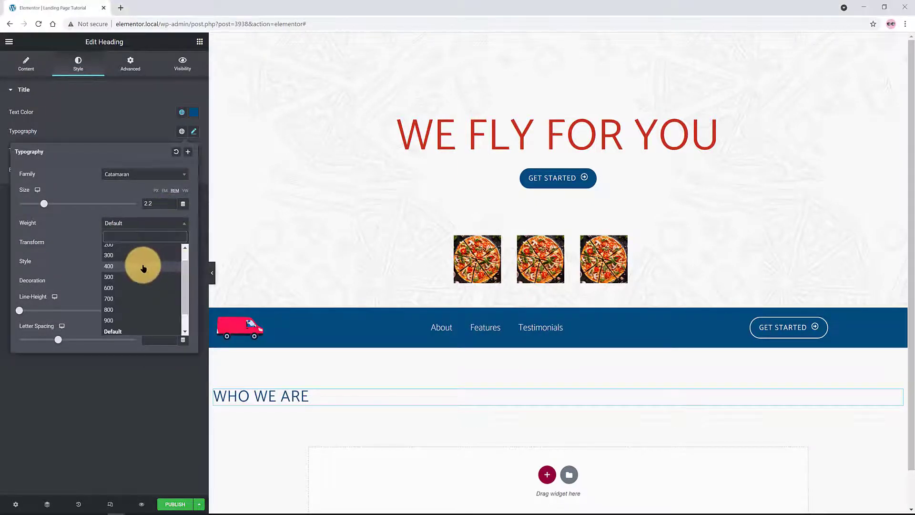
click(548, 474)
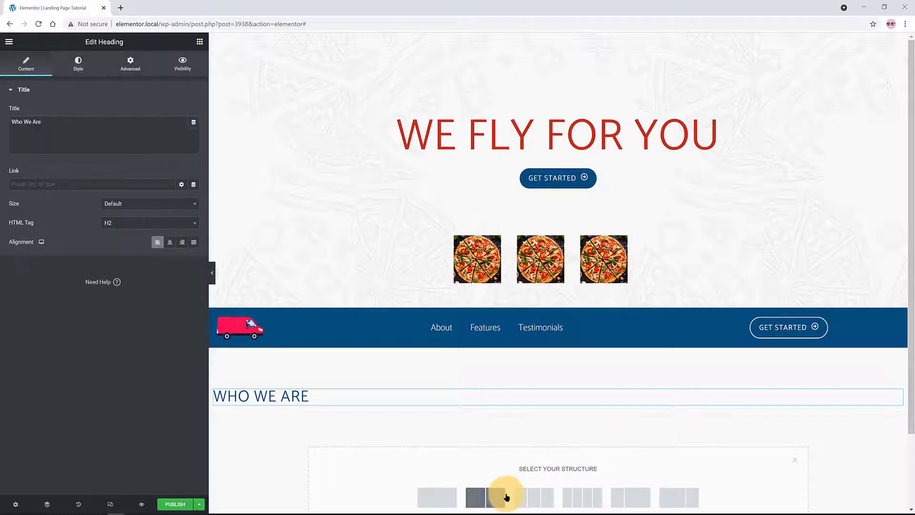
Add a two-column section beneath the heading and start setting its content width
click(507, 494)
click(150, 112)
click(134, 153)
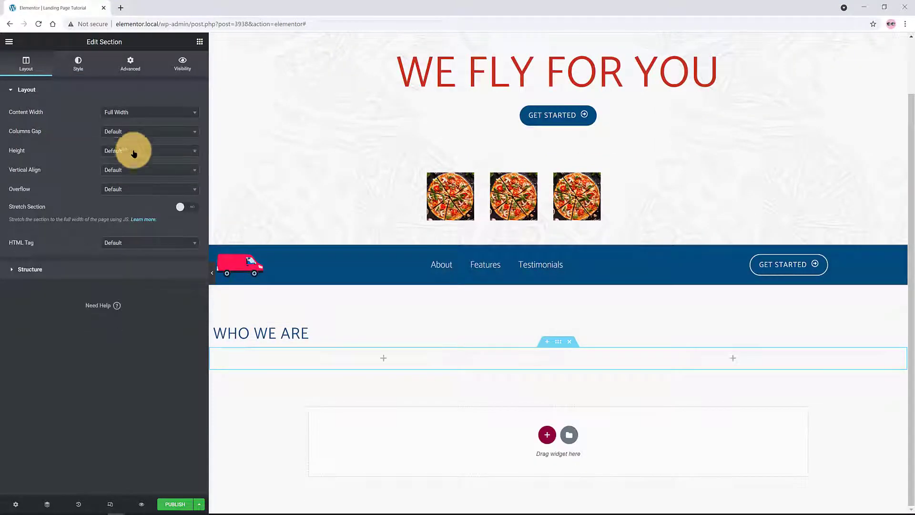
Make the two-column section full width with a 500 minimum height
click(132, 150)
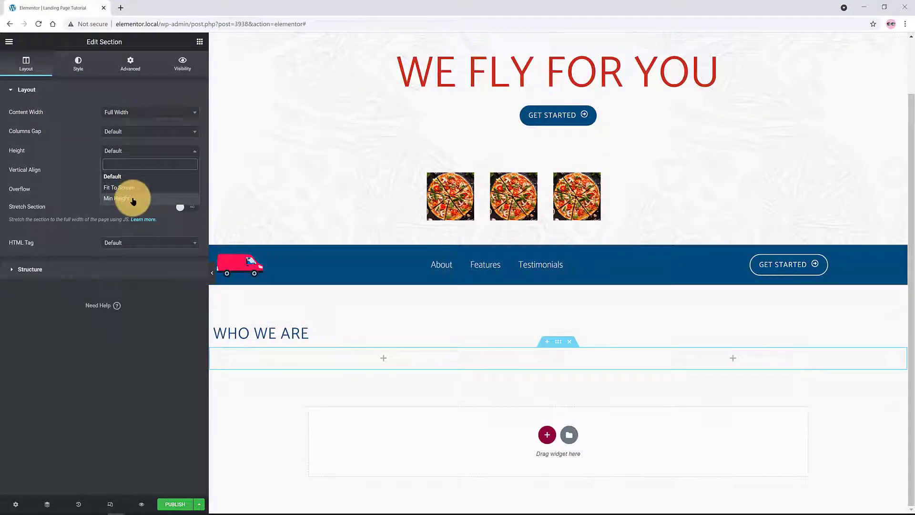
click(133, 199)
click(449, 272)
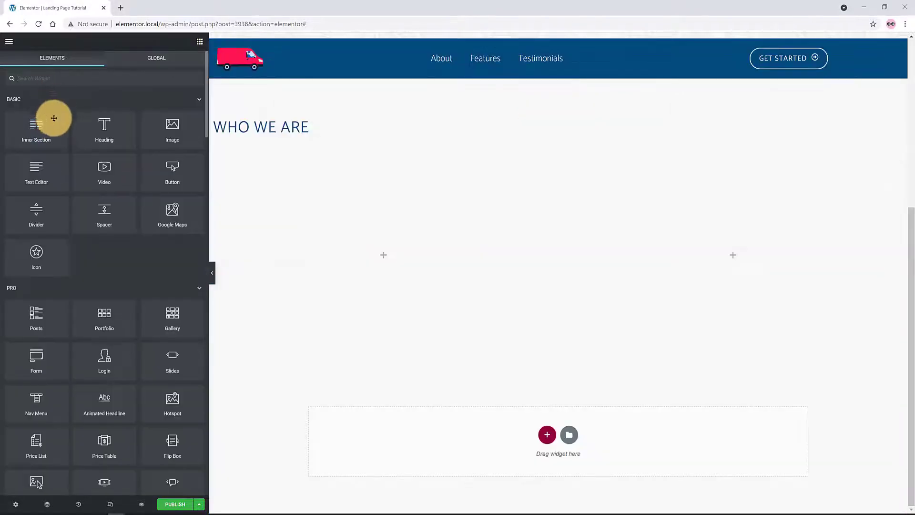
Place the flying delivery-man image in the left column at 2048x2048 image size
drag(168, 118, 365, 253)
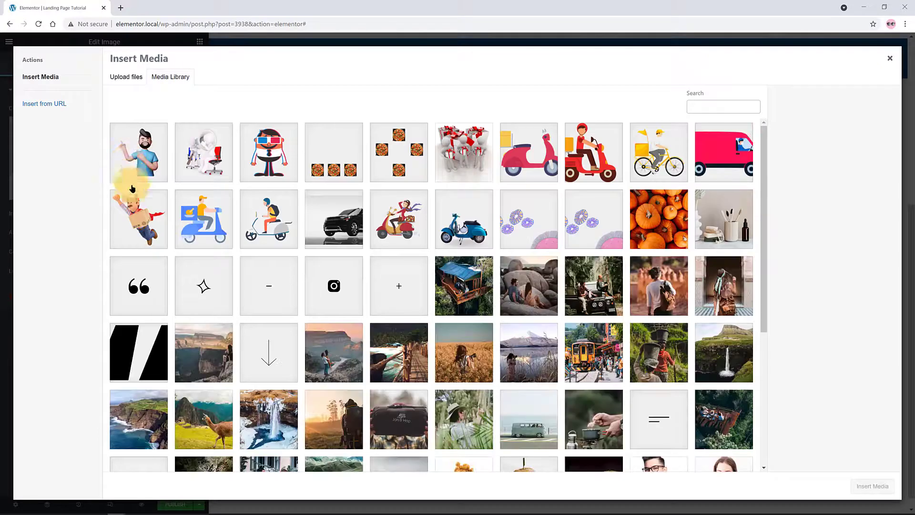
click(138, 219)
click(873, 486)
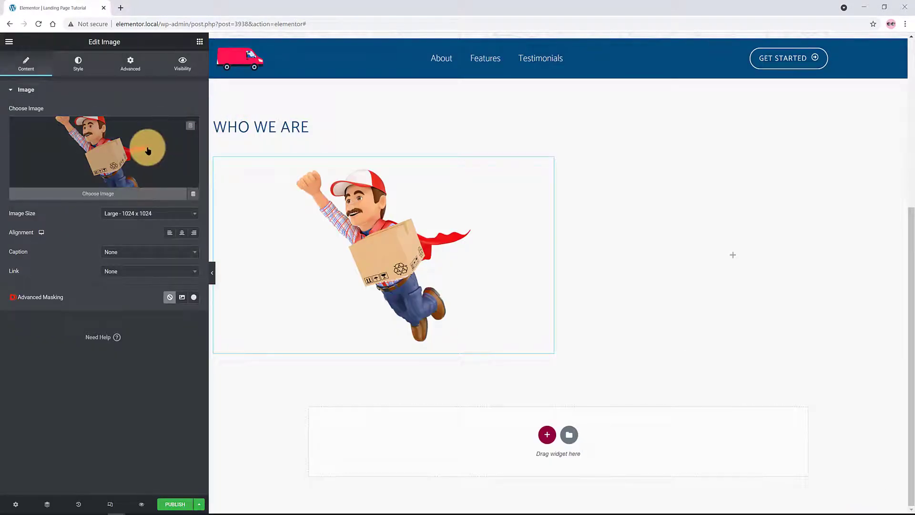
click(145, 213)
click(144, 294)
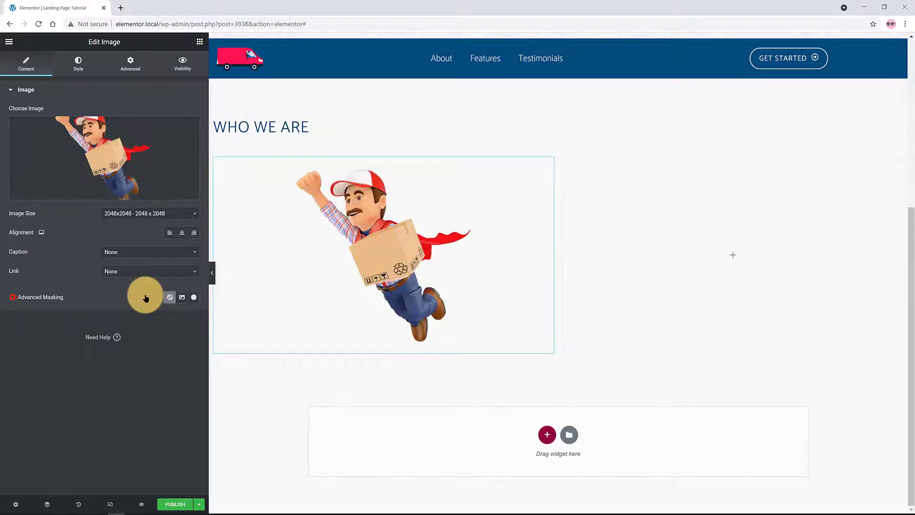
click(214, 158)
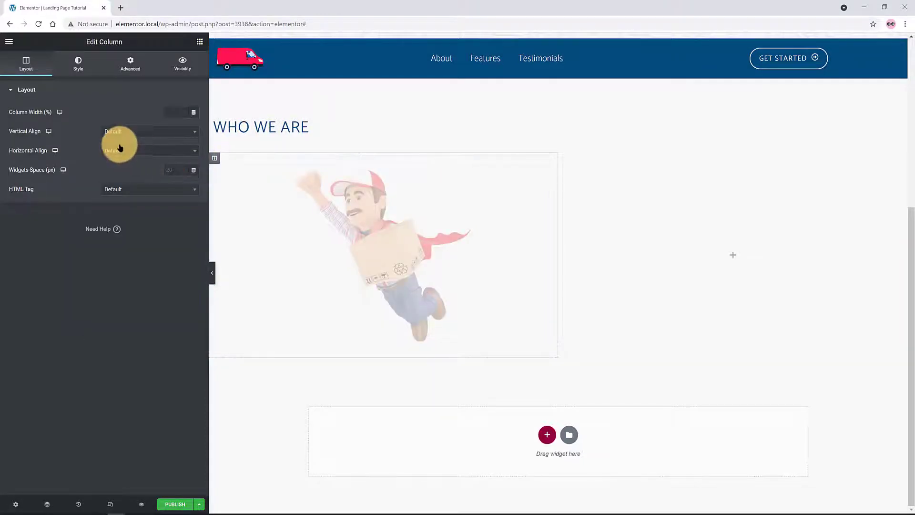
Give the left column a classic background in the red Primary global colour
click(78, 63)
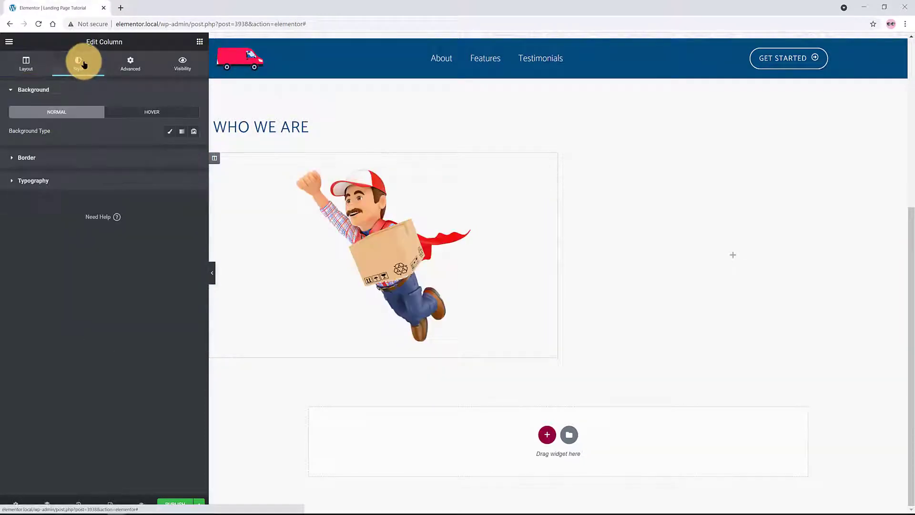
click(168, 131)
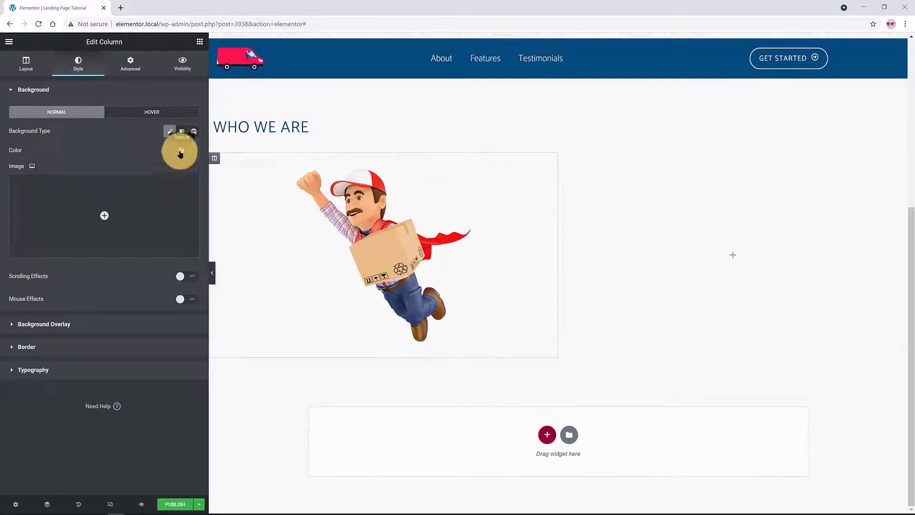
click(181, 152)
click(148, 191)
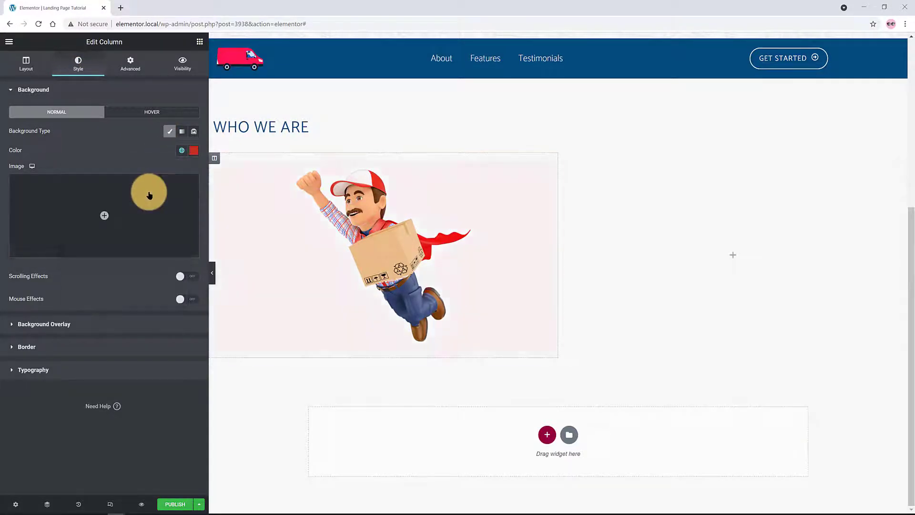
Give the right column a classic background in the White or offwhite global colour
click(135, 64)
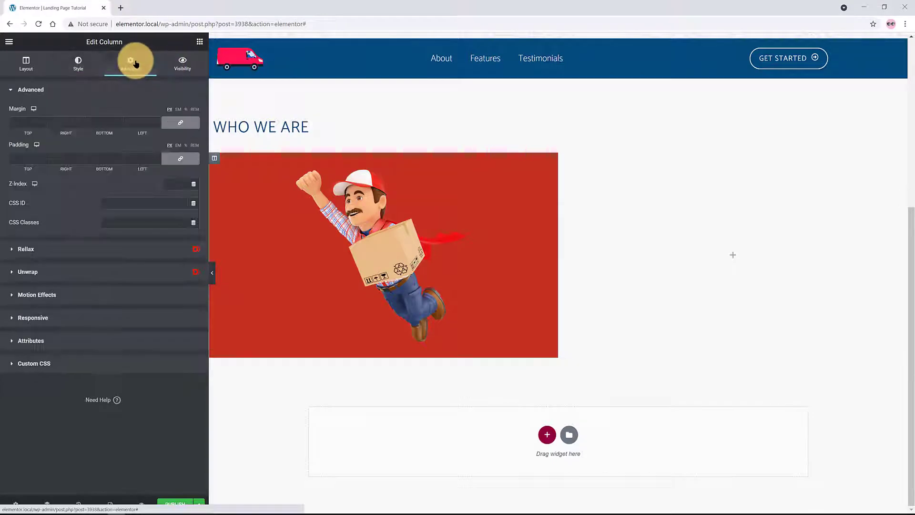
click(563, 156)
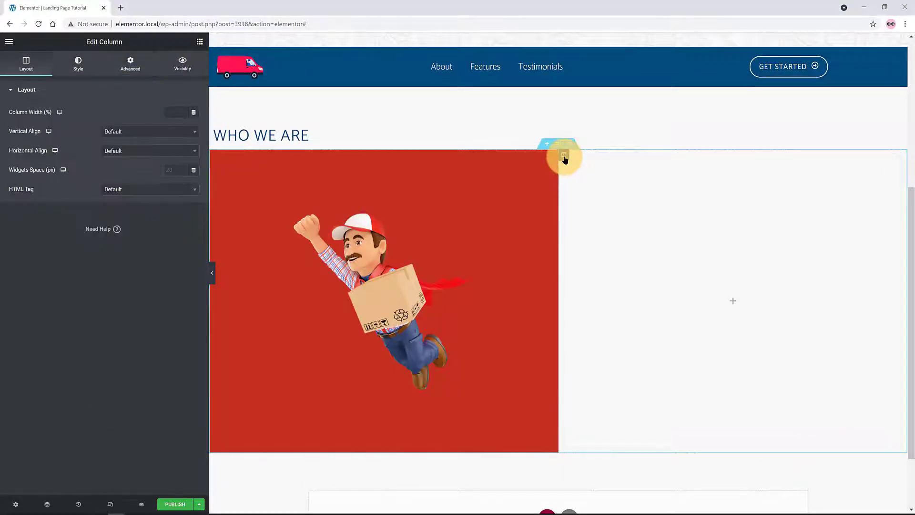
click(78, 62)
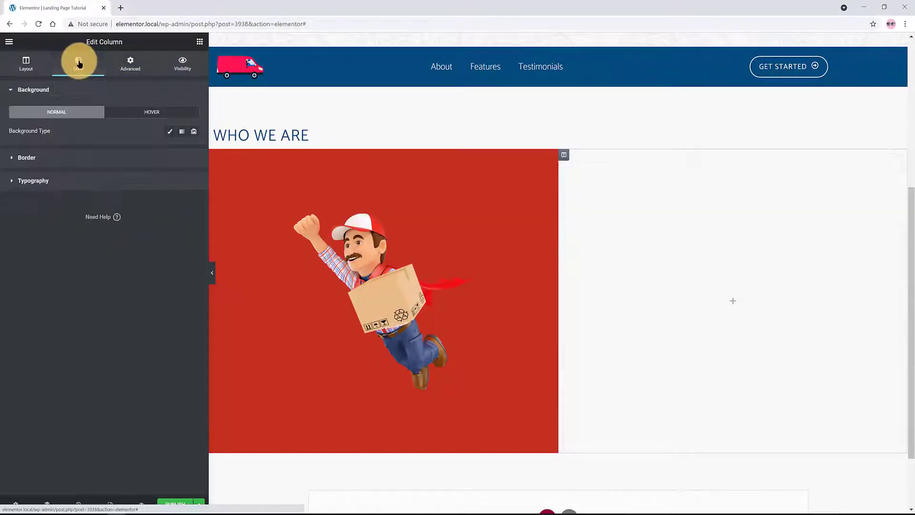
click(169, 132)
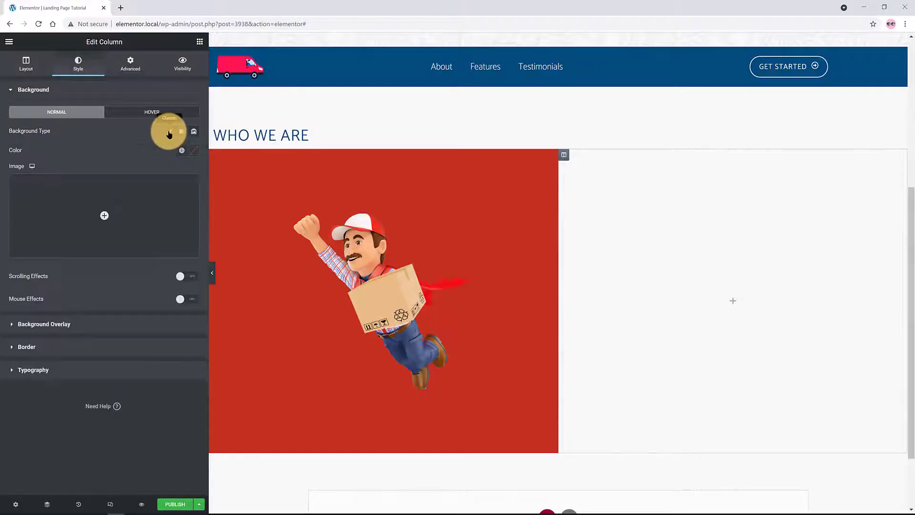
click(182, 150)
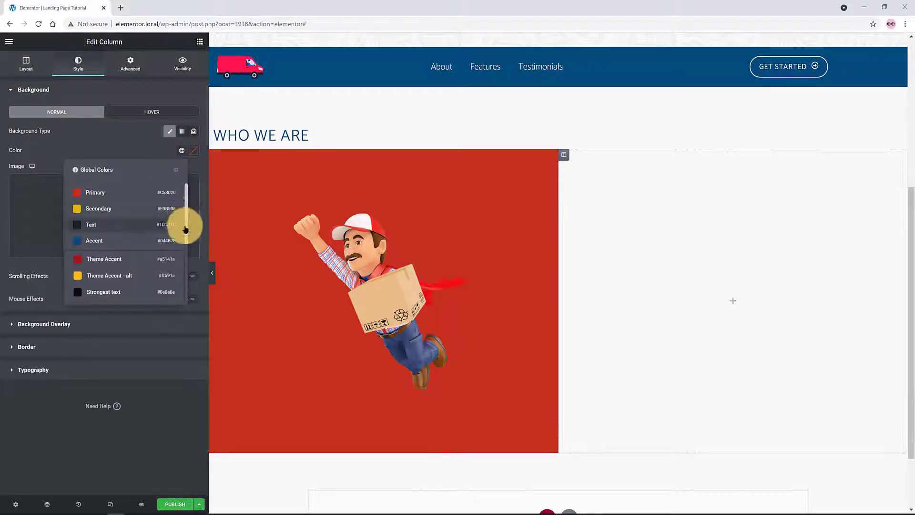
drag(186, 234, 180, 288)
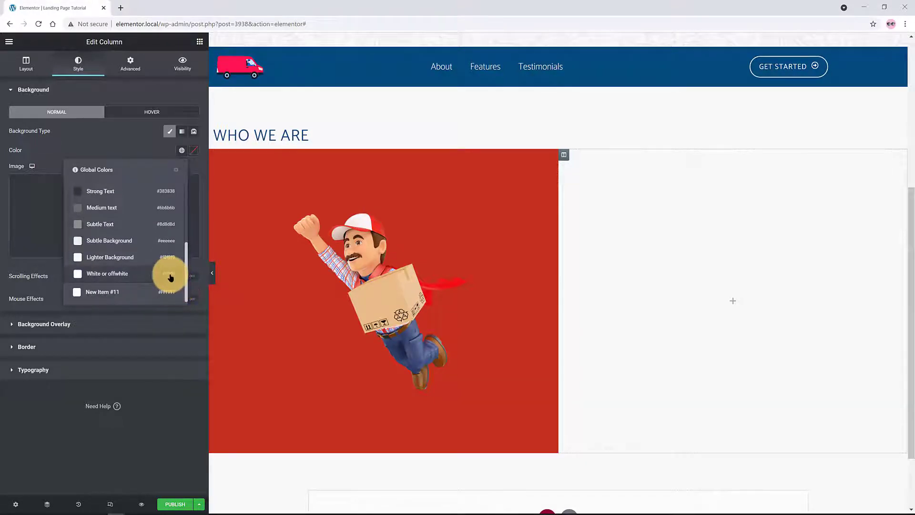
click(170, 275)
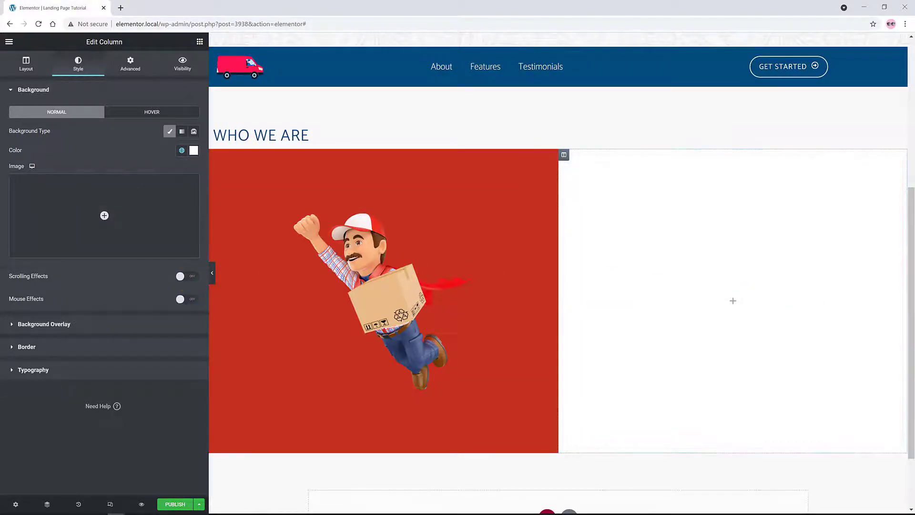
Put a lorem ipsum Text Editor in the right column with 7 rem padding on all sides
click(200, 41)
click(76, 78)
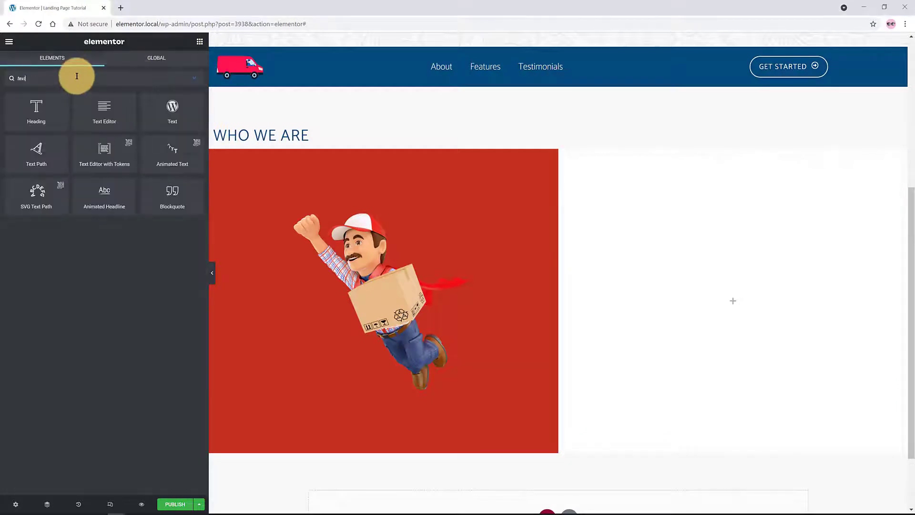
drag(99, 109, 713, 308)
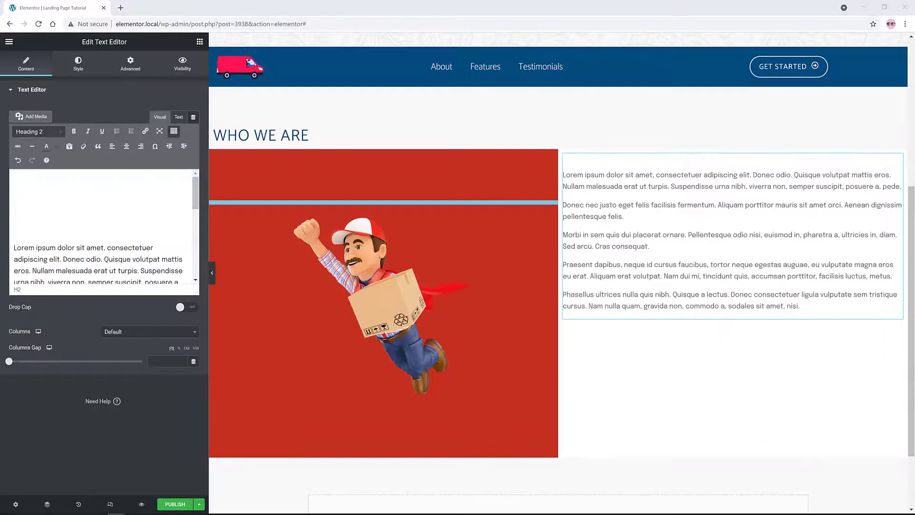
click(131, 63)
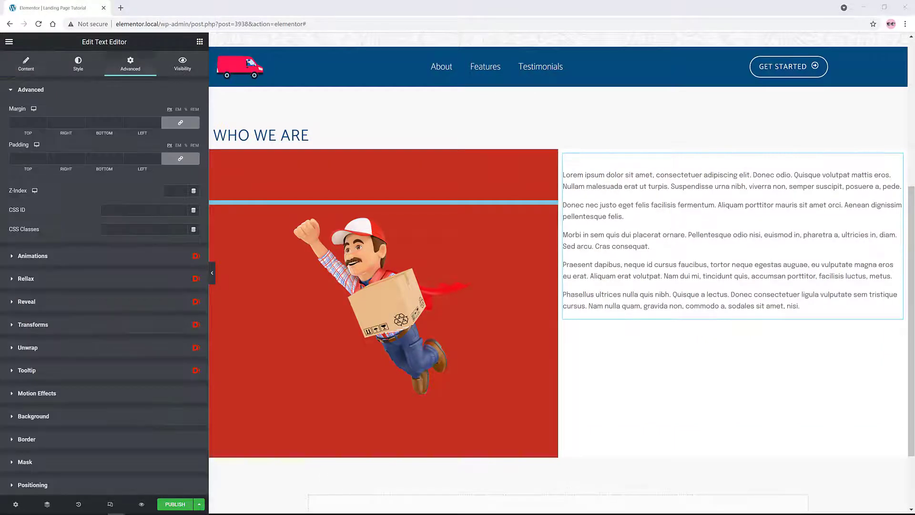
click(20, 157)
text(7)
click(65, 166)
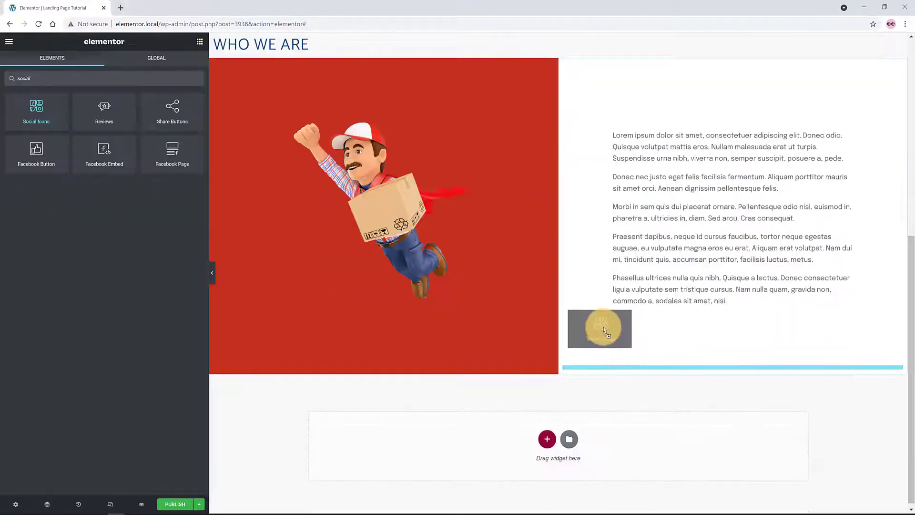
Add left-aligned social icons below the text with custom colour, padding 0.4 and spacing 16
drag(600, 330, 630, 358)
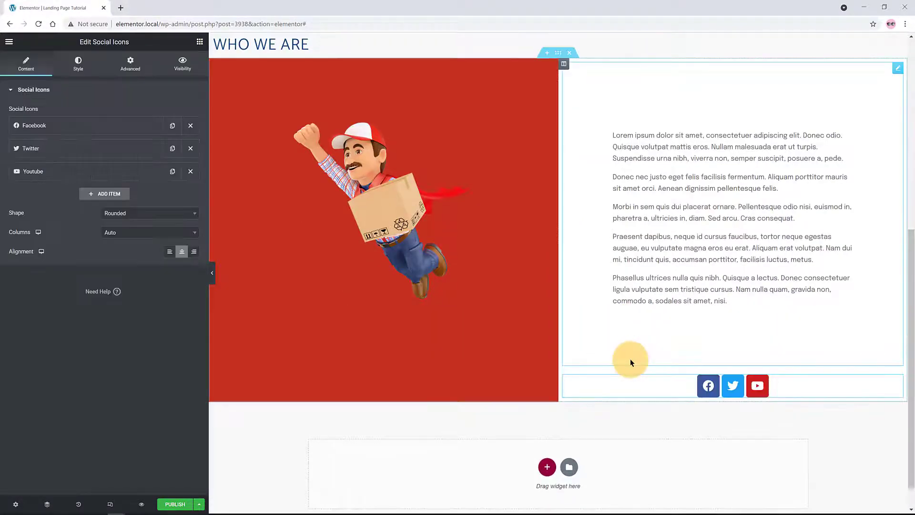
click(169, 252)
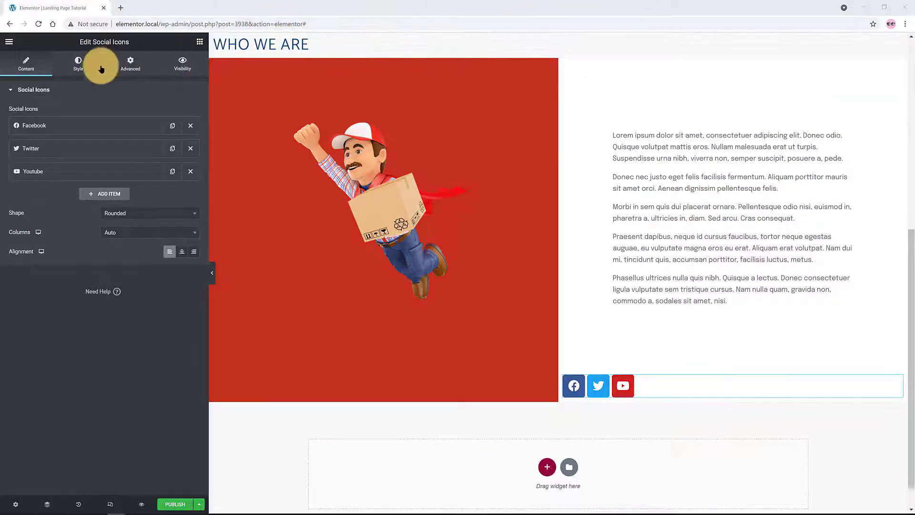
click(77, 67)
click(119, 130)
click(18, 209)
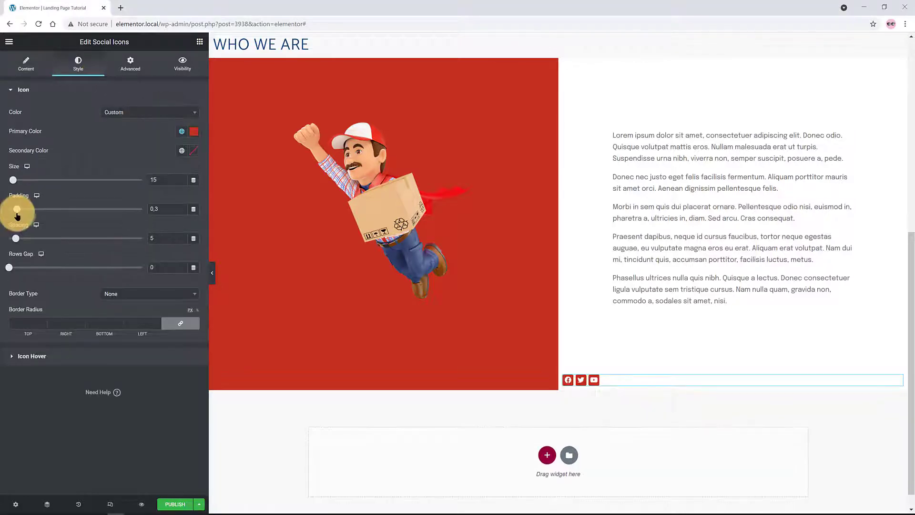
drag(17, 210, 19, 209)
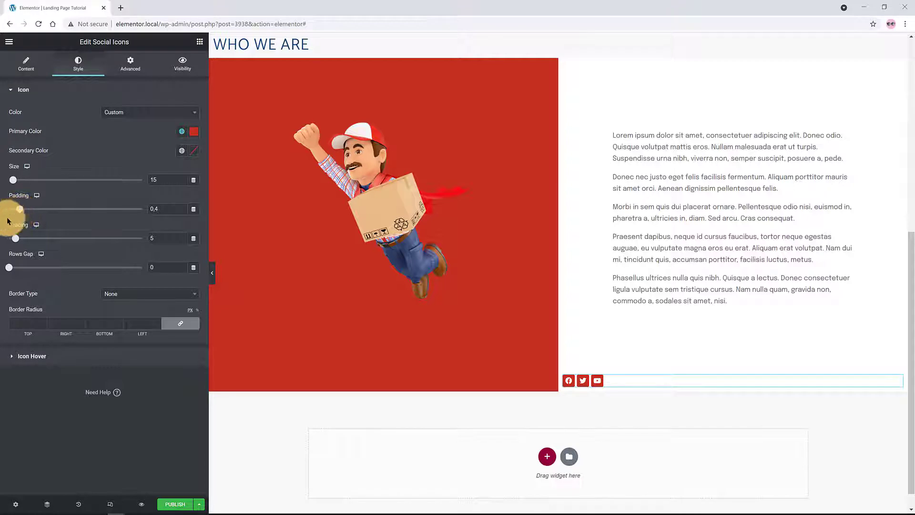
click(150, 238)
text(16)
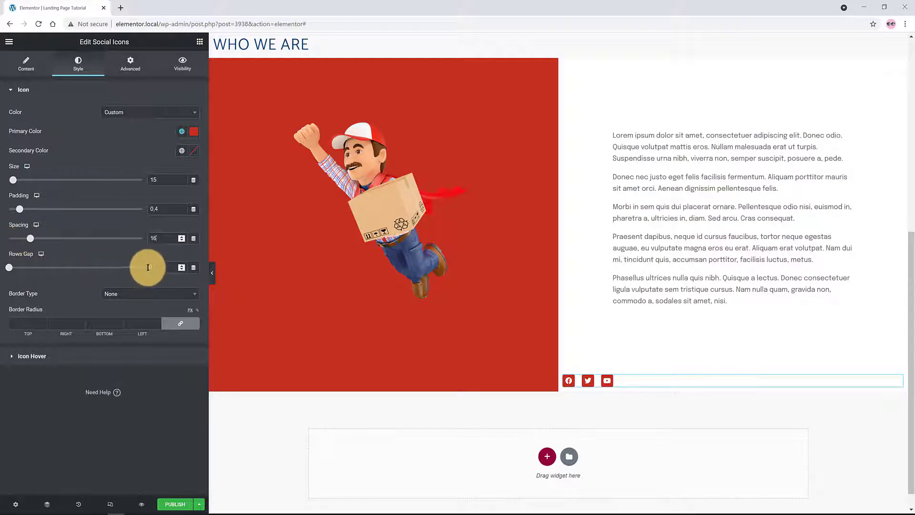
Set the social icons widget's padding to 7 rem on all sides
click(130, 63)
click(21, 157)
text(7)
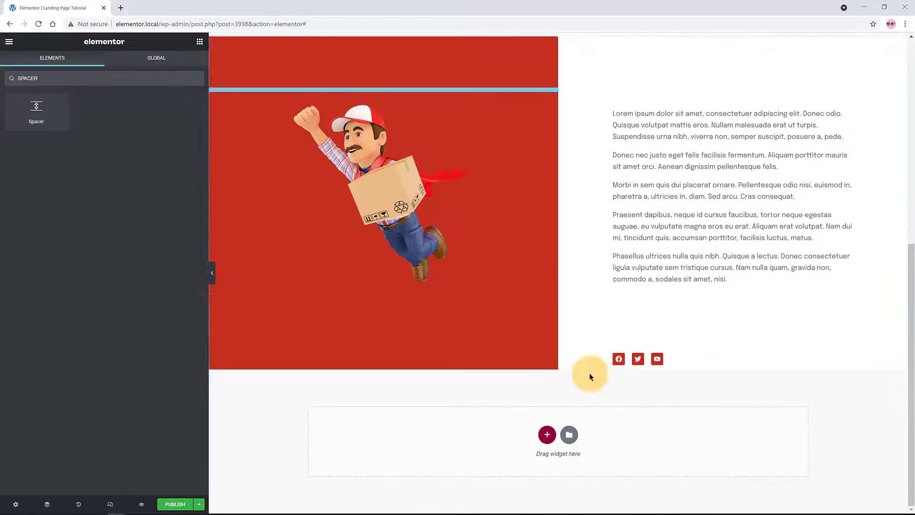
Add a spacer below the Who We Are section with a light global background colour
drag(33, 108, 546, 437)
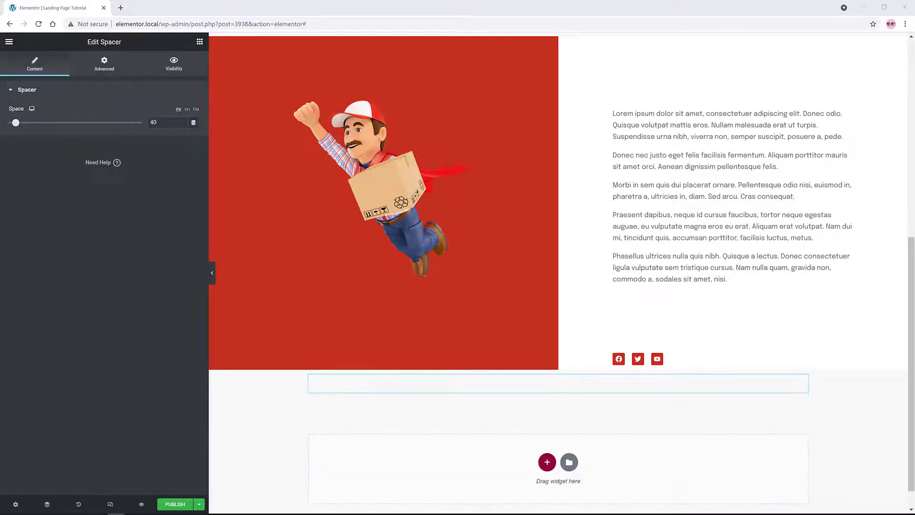
click(103, 62)
click(34, 416)
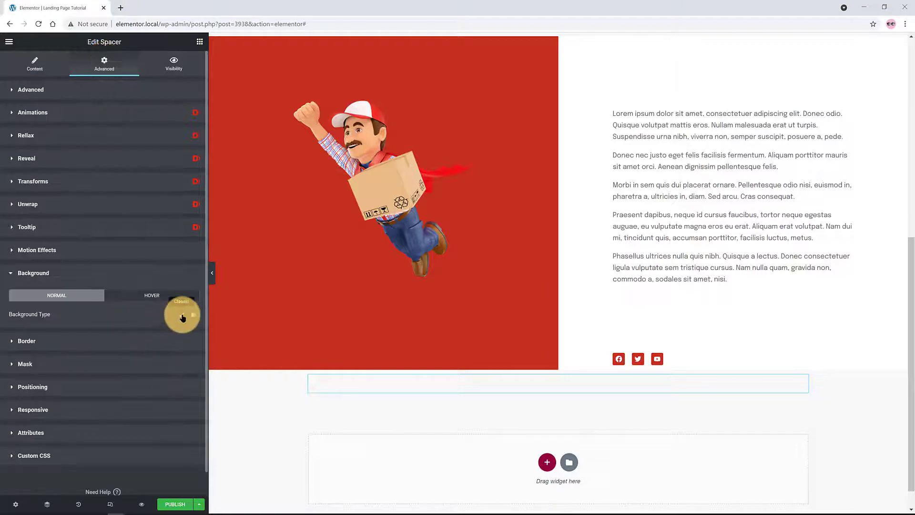
click(182, 315)
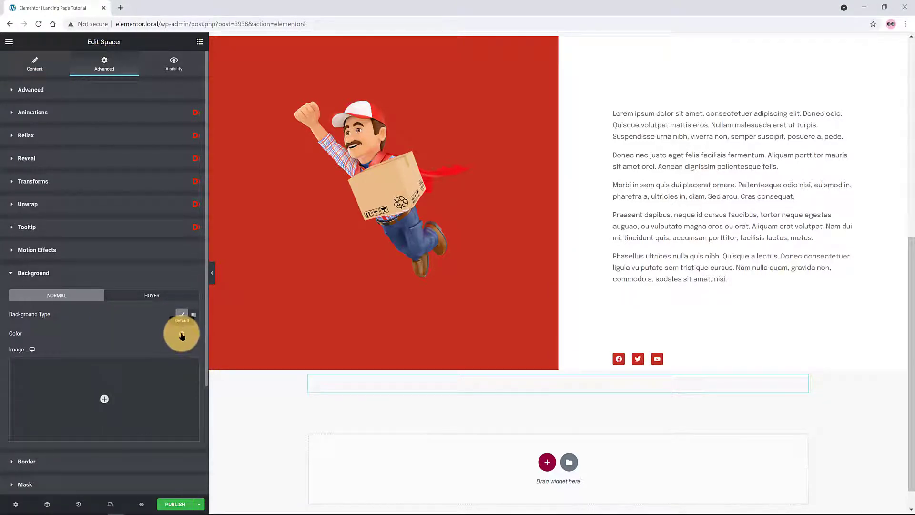
click(181, 335)
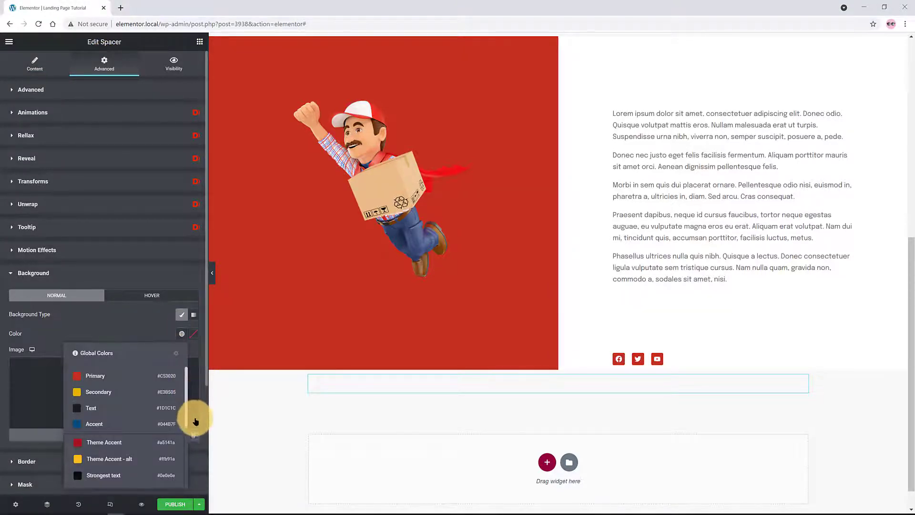
drag(195, 421, 184, 462)
click(172, 457)
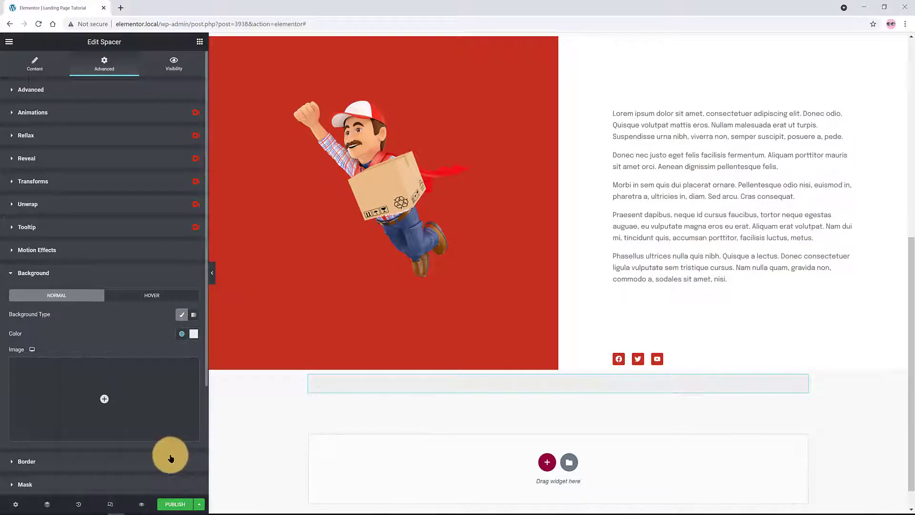
Use the cloche icon as the spacer's background image, centred and set to no-repeat
click(104, 400)
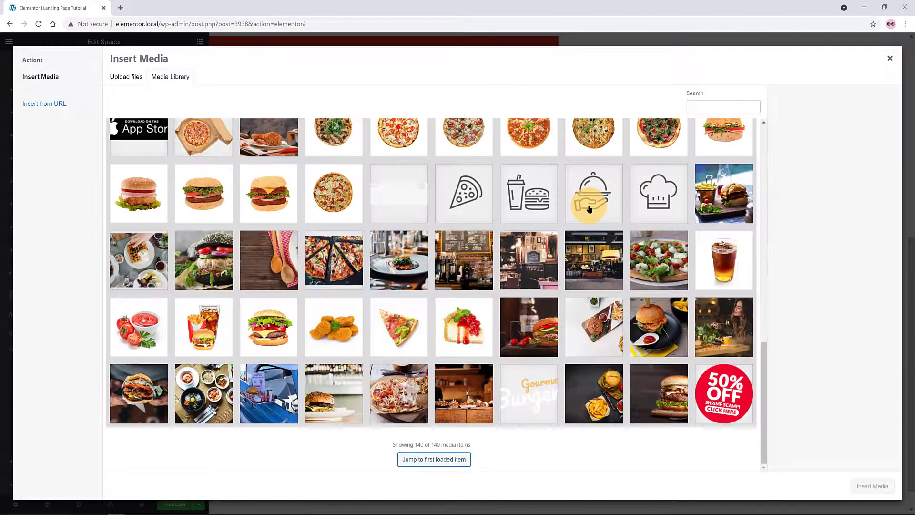
click(589, 209)
click(870, 484)
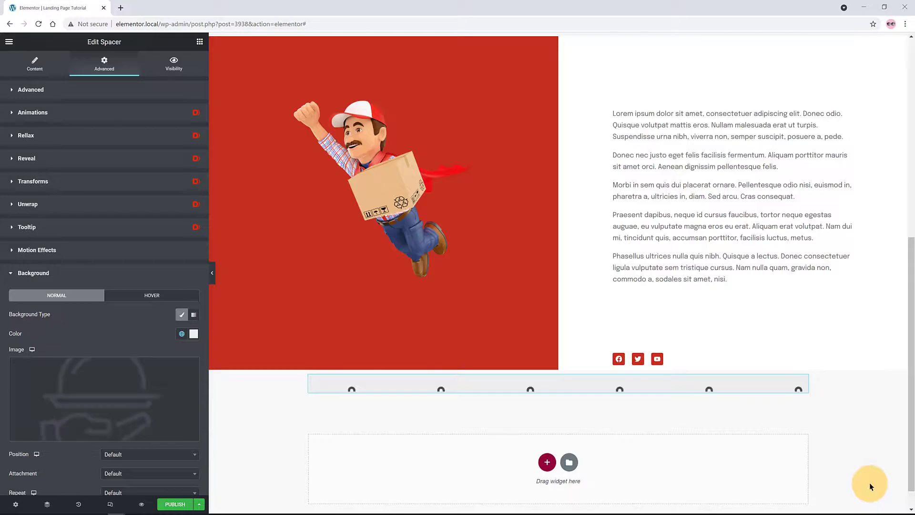
scroll(137, 230, down, 5)
click(137, 232)
click(128, 270)
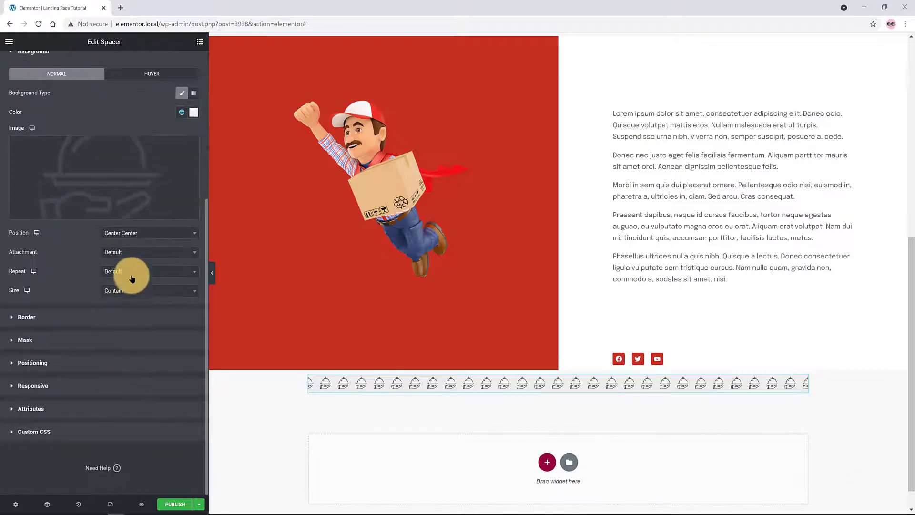
click(131, 272)
click(116, 308)
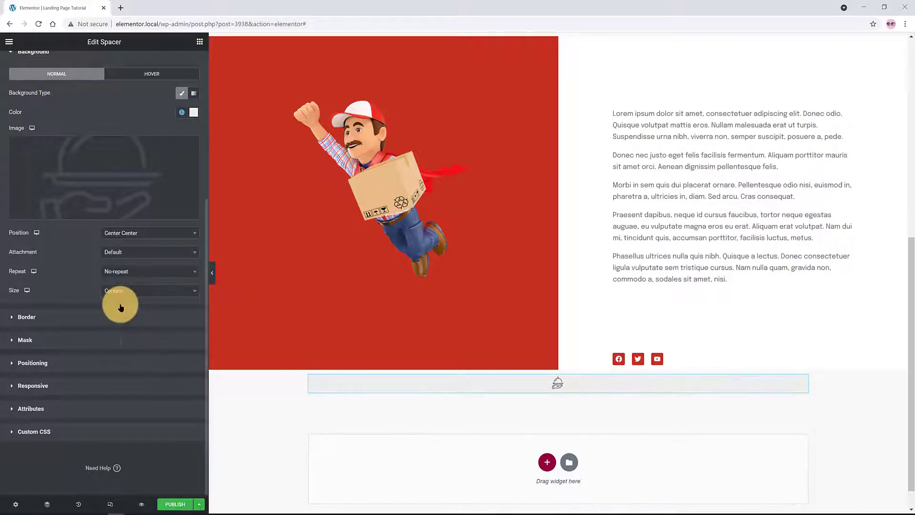
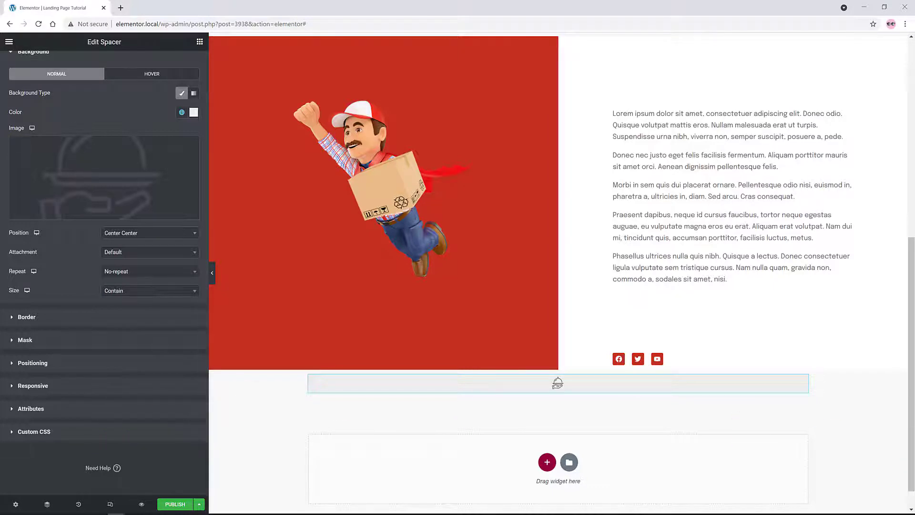
Set the burger spacer's width to a custom 73 px
click(48, 362)
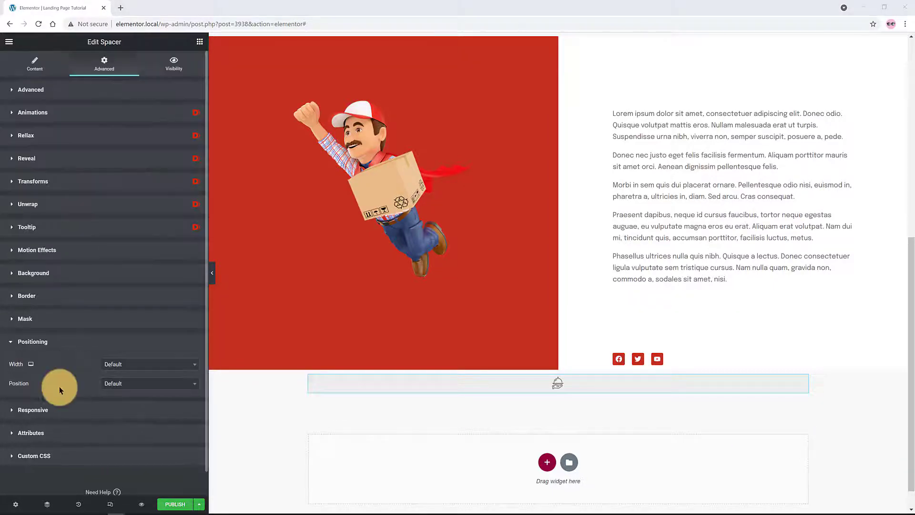
click(134, 364)
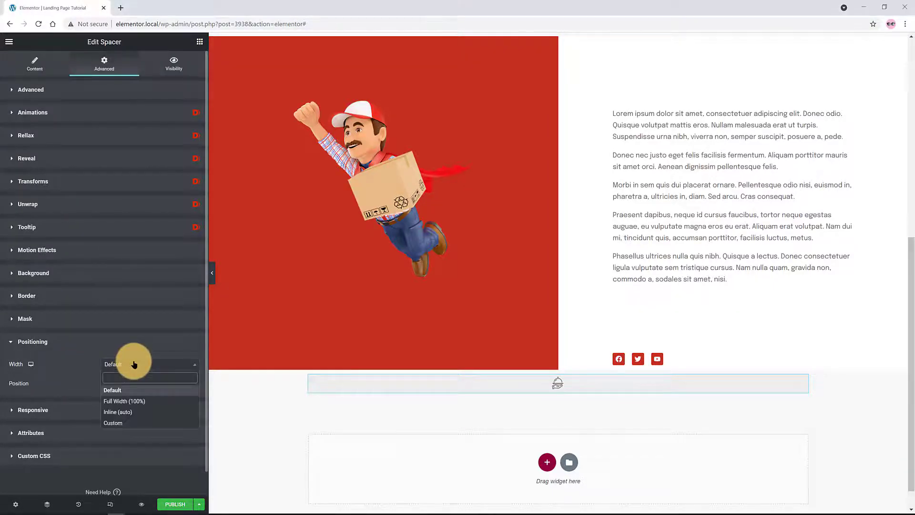
click(119, 423)
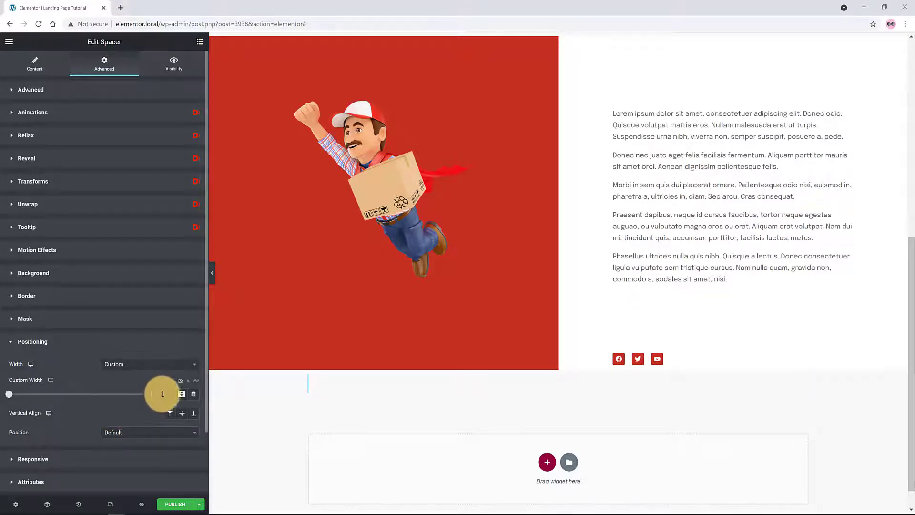
text(7)
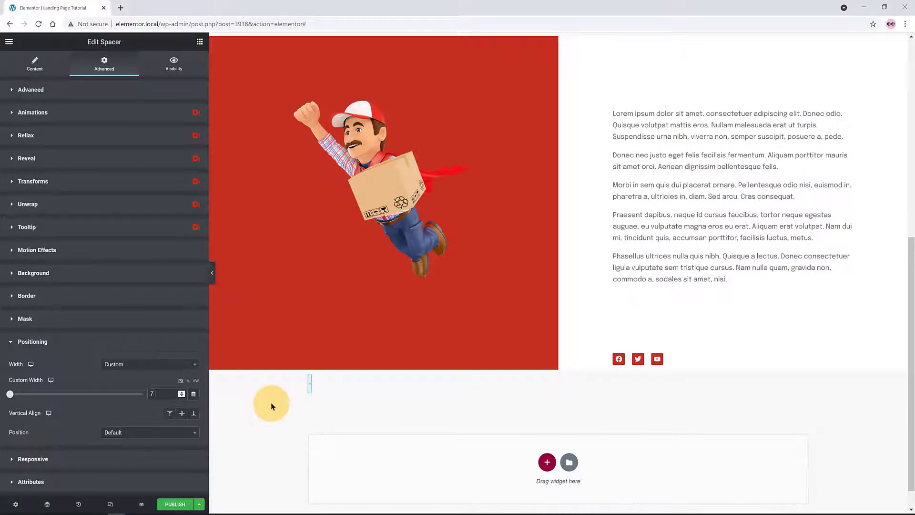
text(3)
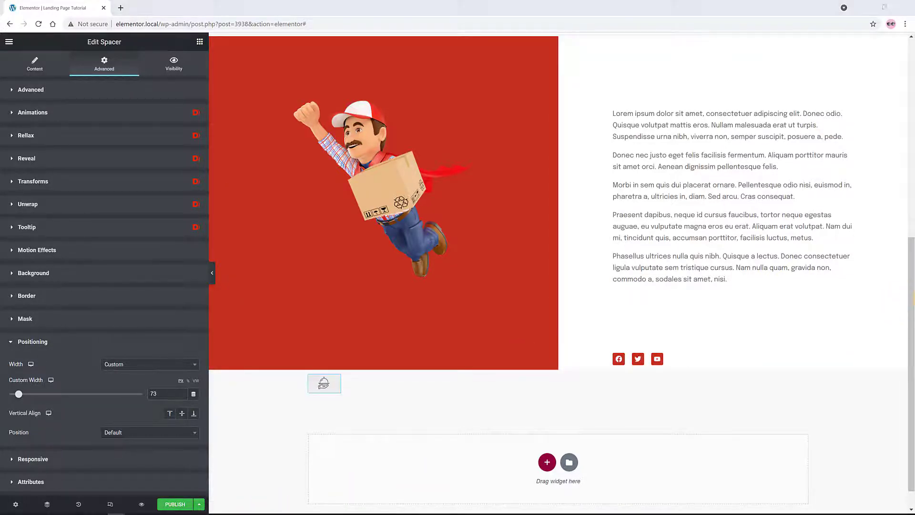
Round the spacer's border corners and set its position to Absolute
click(27, 296)
click(35, 368)
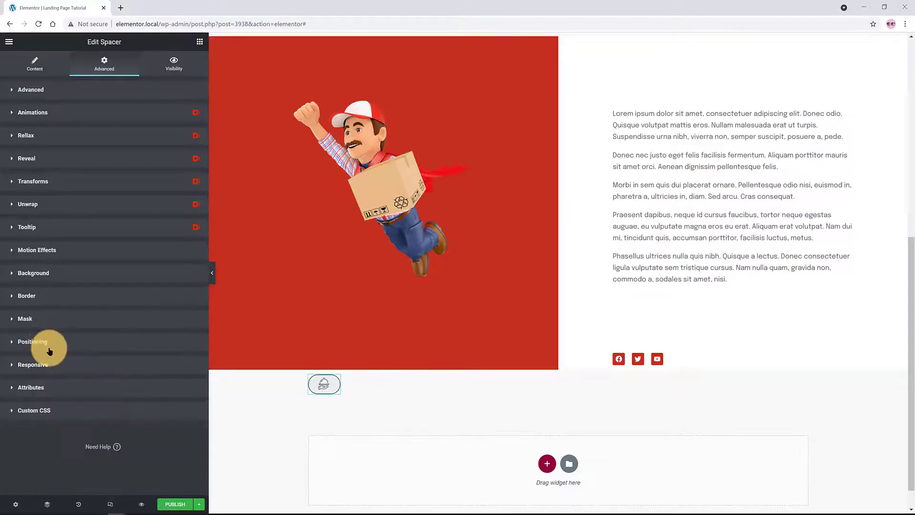
click(46, 342)
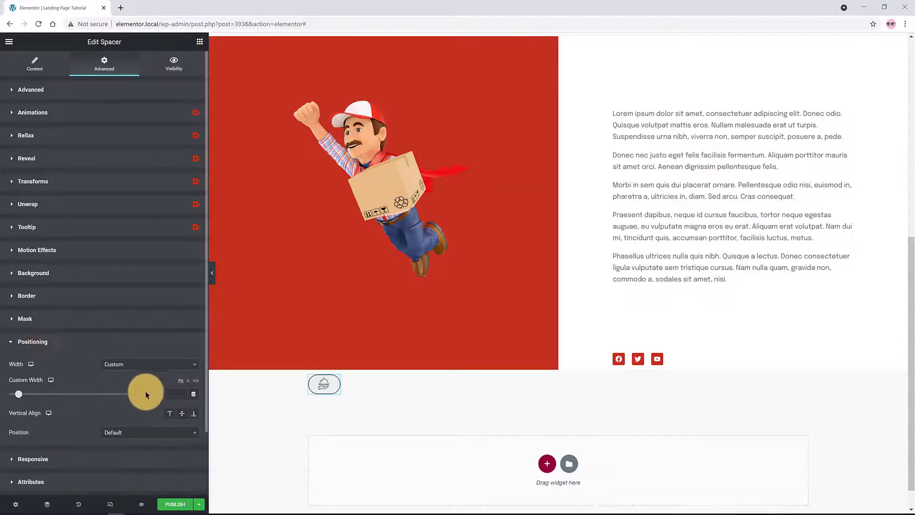
click(128, 432)
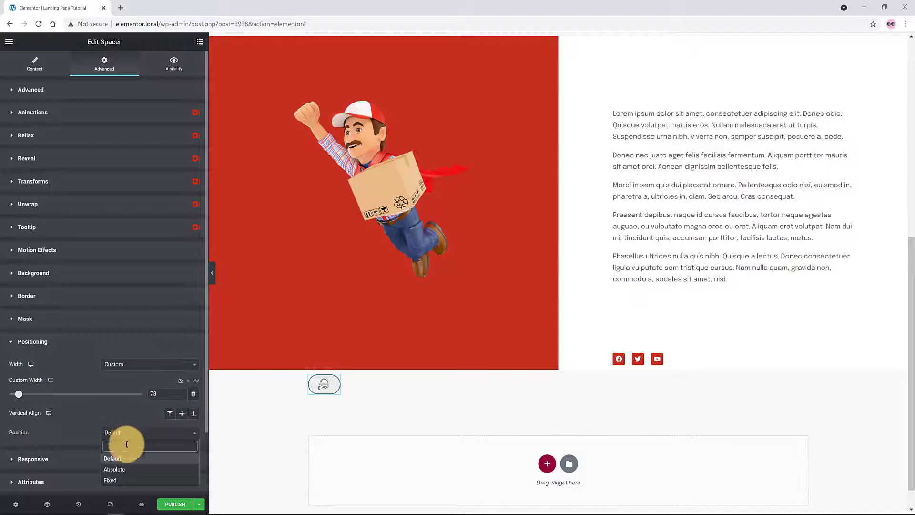
click(119, 469)
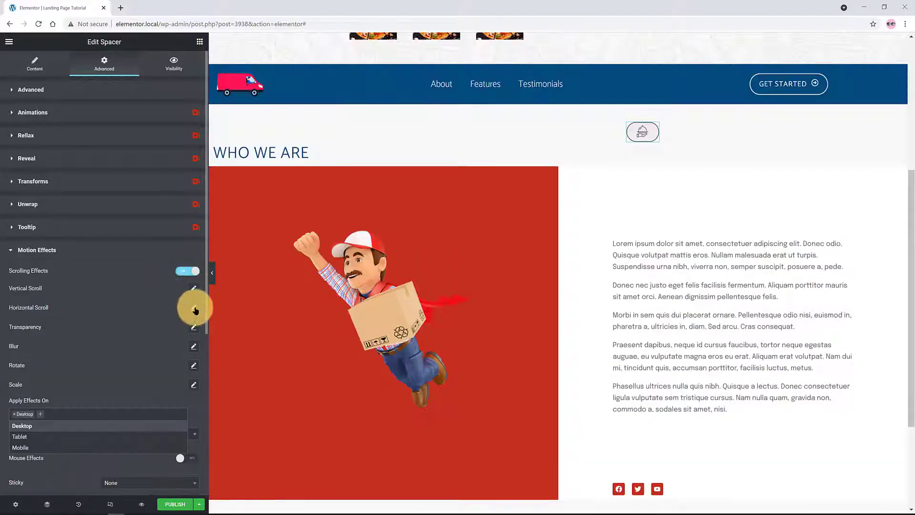
click(194, 308)
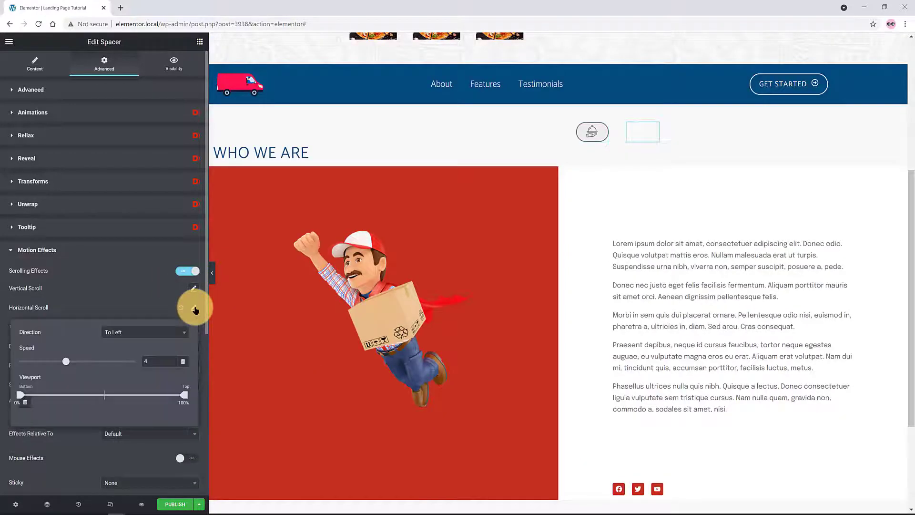
Make the burger spacer scroll horizontally To Right at speed 6.4
drag(65, 361, 95, 363)
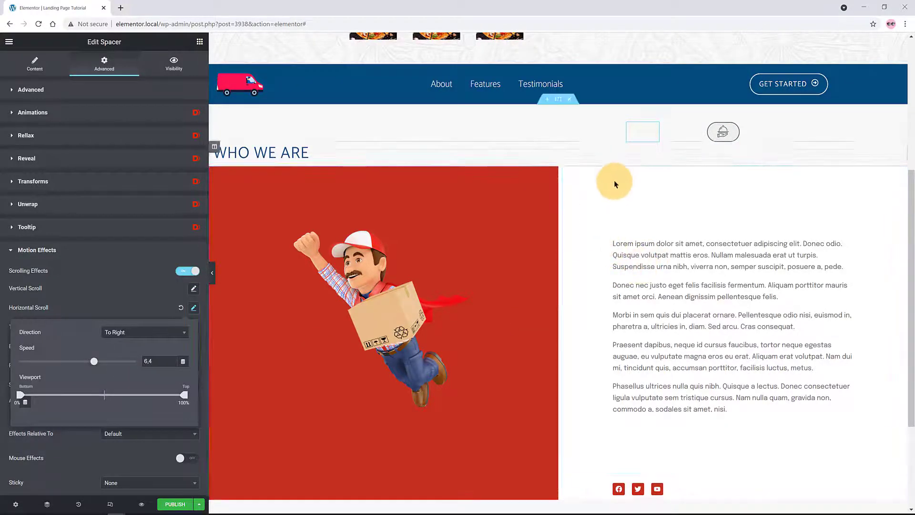
scroll(605, 188, up, 3)
scroll(596, 200, down, 4)
scroll(593, 202, up, 1)
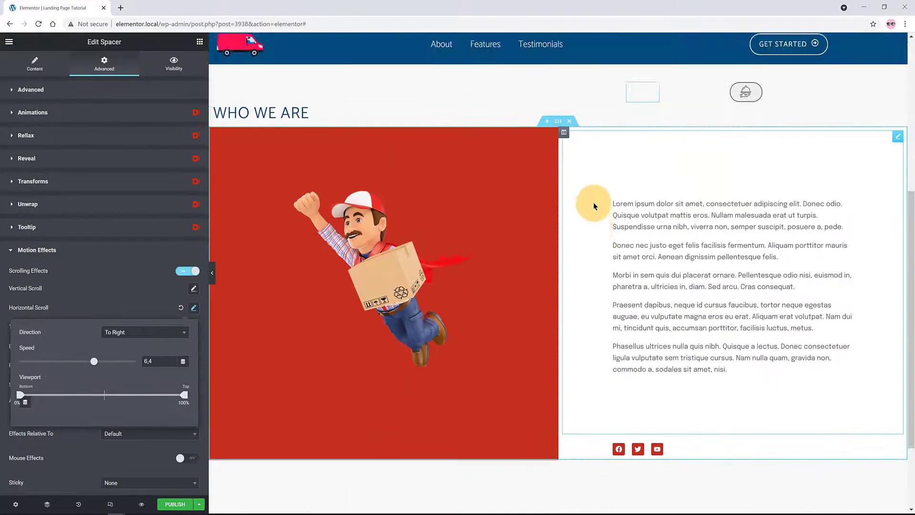
scroll(593, 202, up, 3)
scroll(591, 203, down, 4)
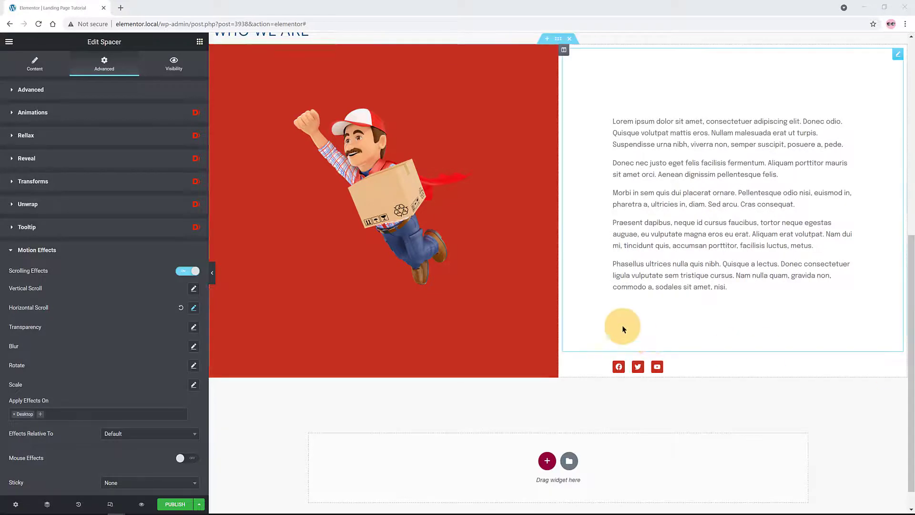
scroll(622, 325, up, 5)
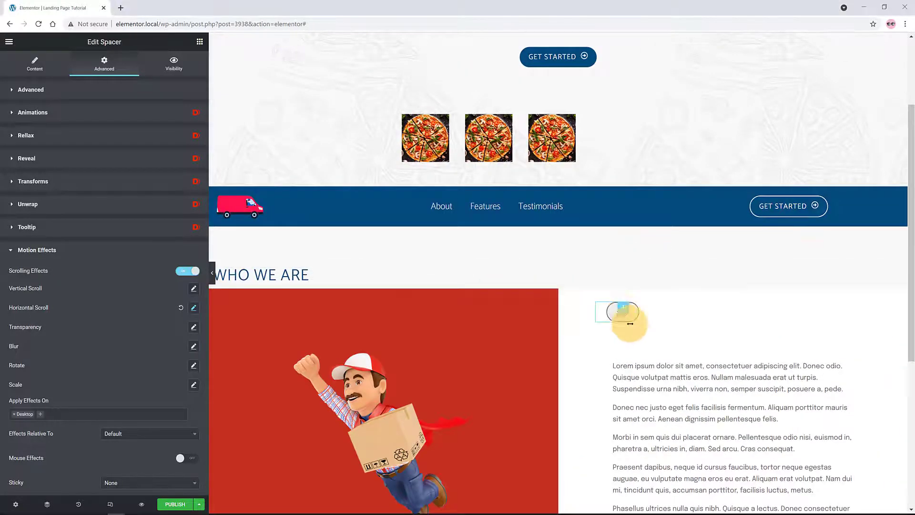
scroll(637, 328, up, 2)
scroll(637, 329, down, 5)
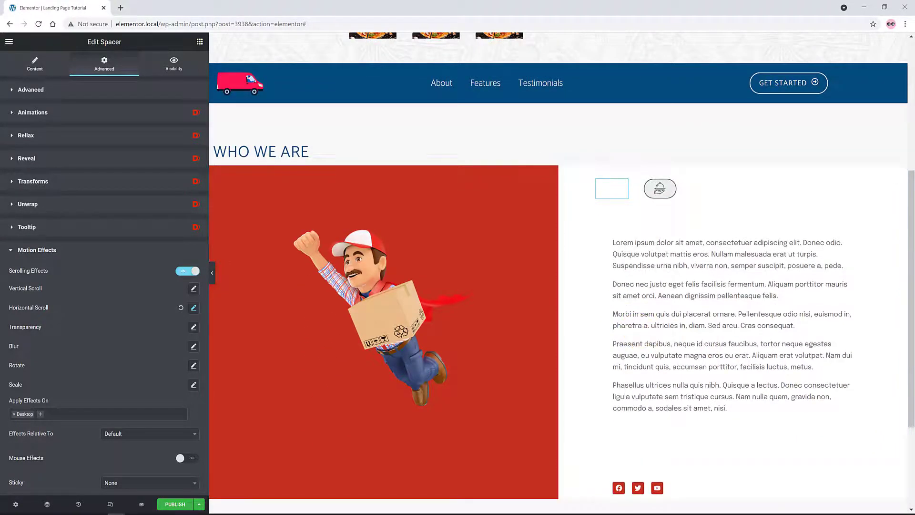
Edit the empty spacer beside Who We Are and set its custom width to 50
right_click(621, 190)
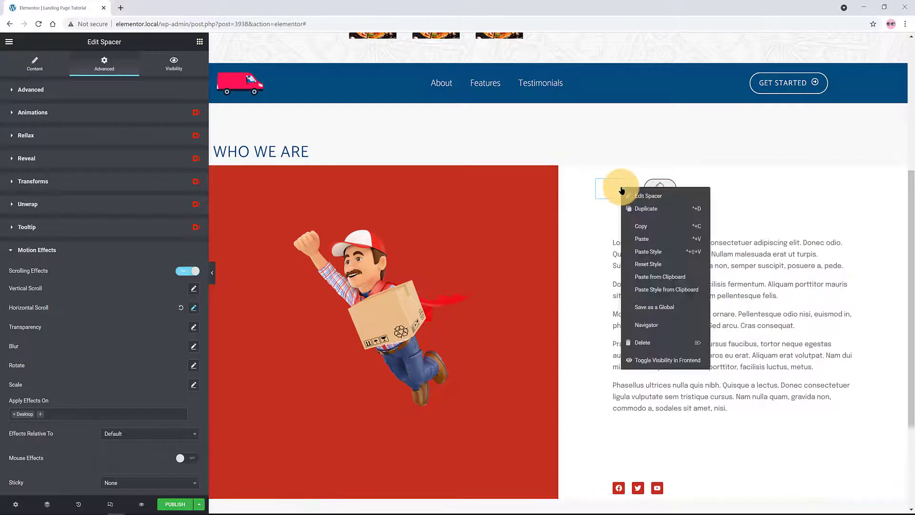
click(641, 196)
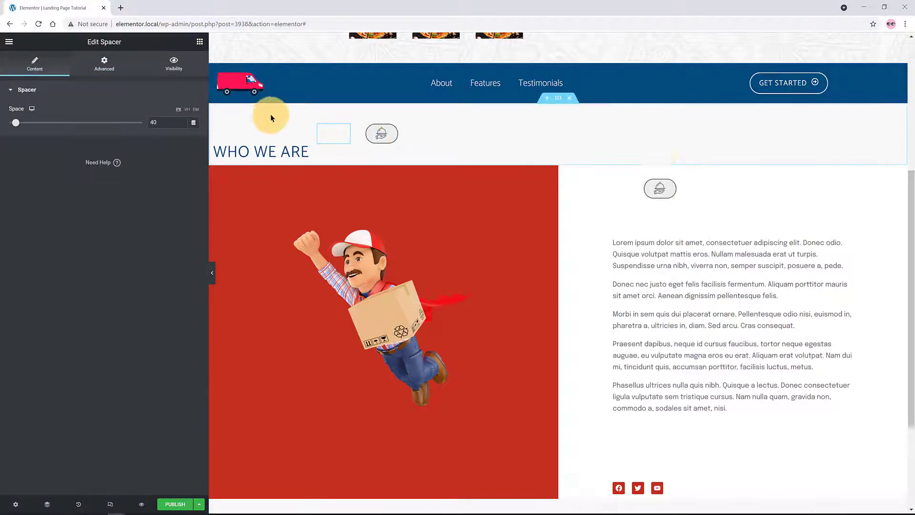
click(119, 69)
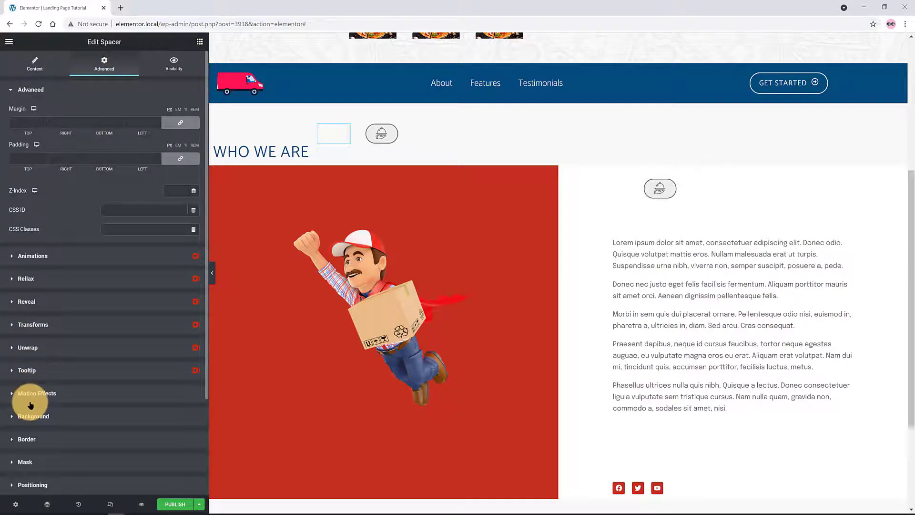
scroll(51, 484, down, 3)
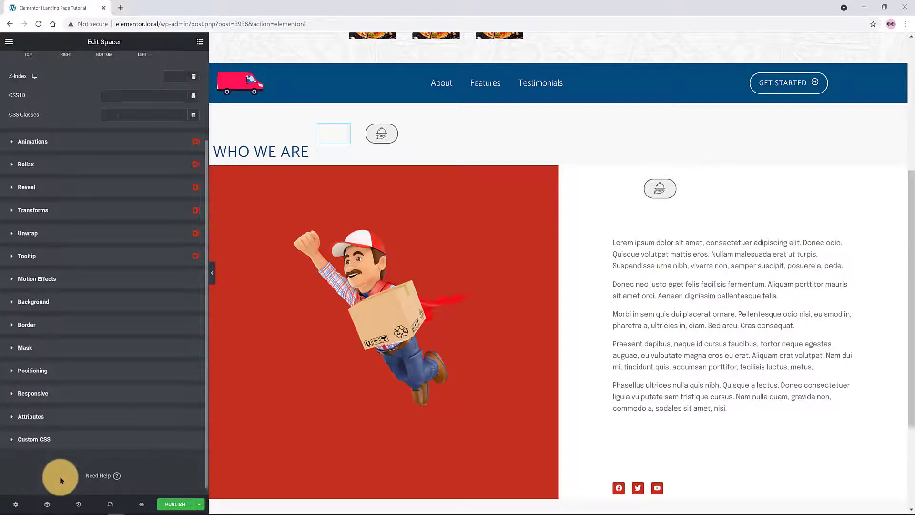
click(62, 362)
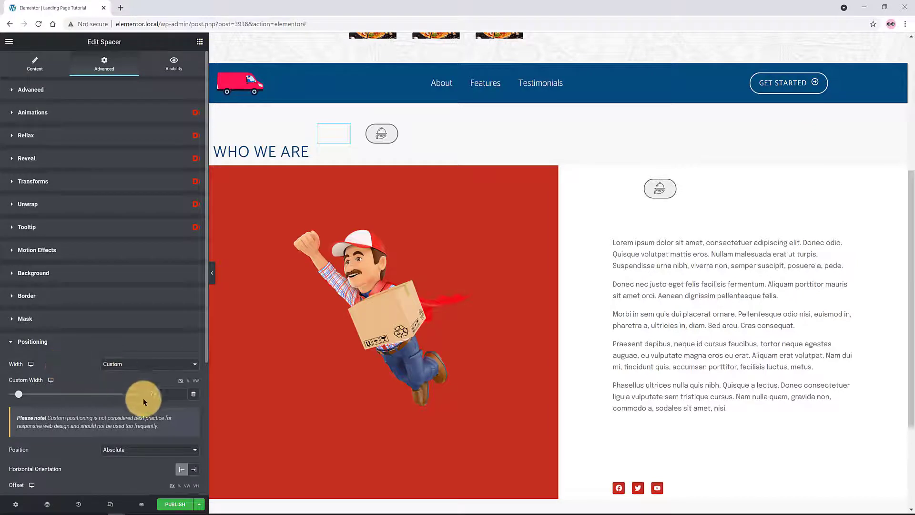
double_click(159, 393)
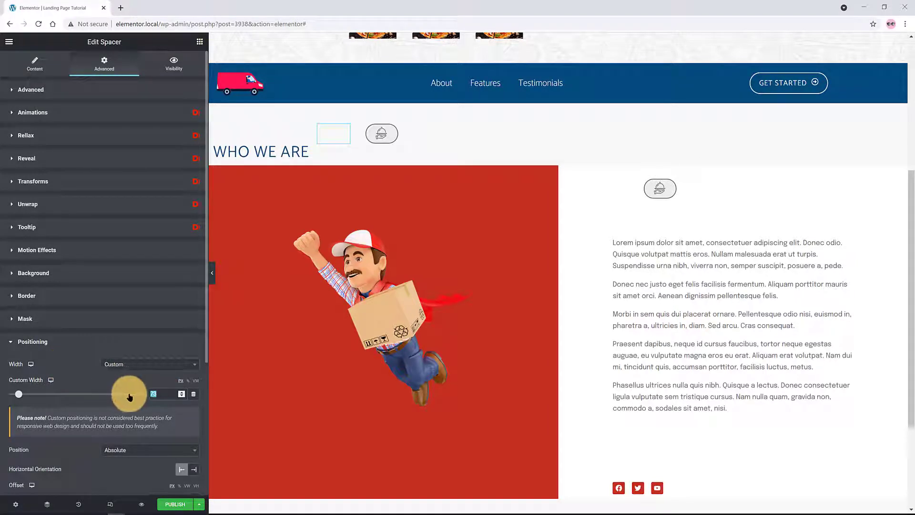
text(50)
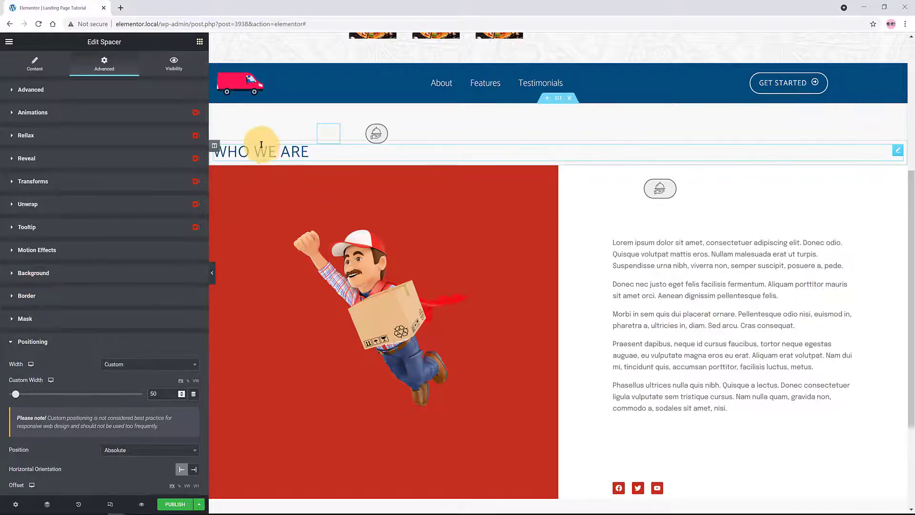
Reduce the spacer's height and narrow its custom width further
scroll(377, 225, down, 3)
scroll(377, 225, up, 4)
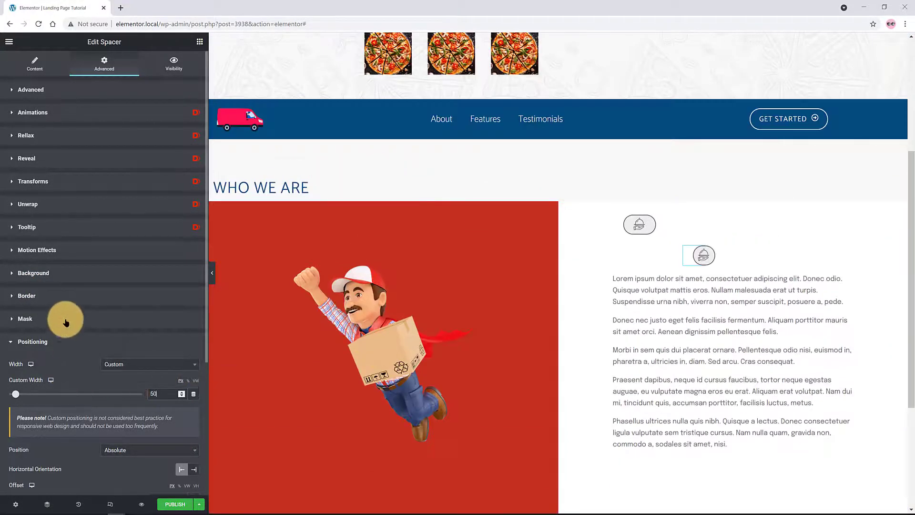
click(37, 70)
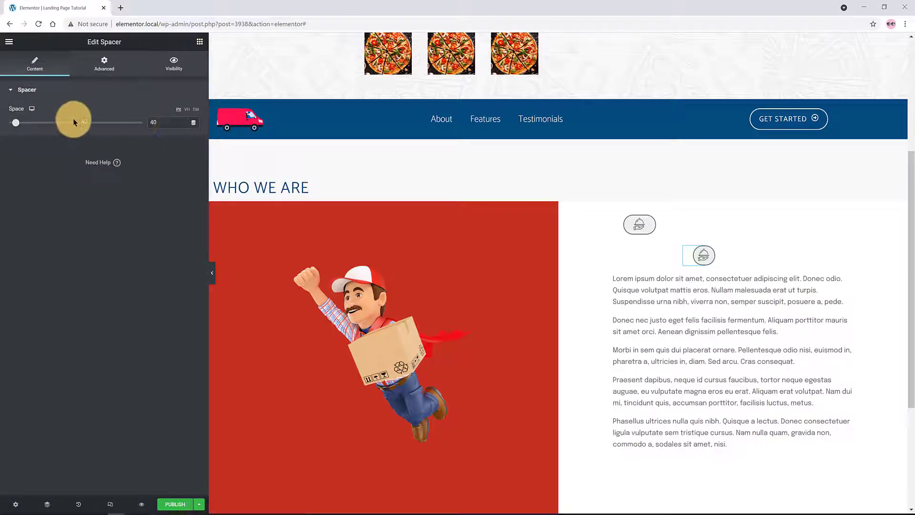
drag(21, 125, 18, 123)
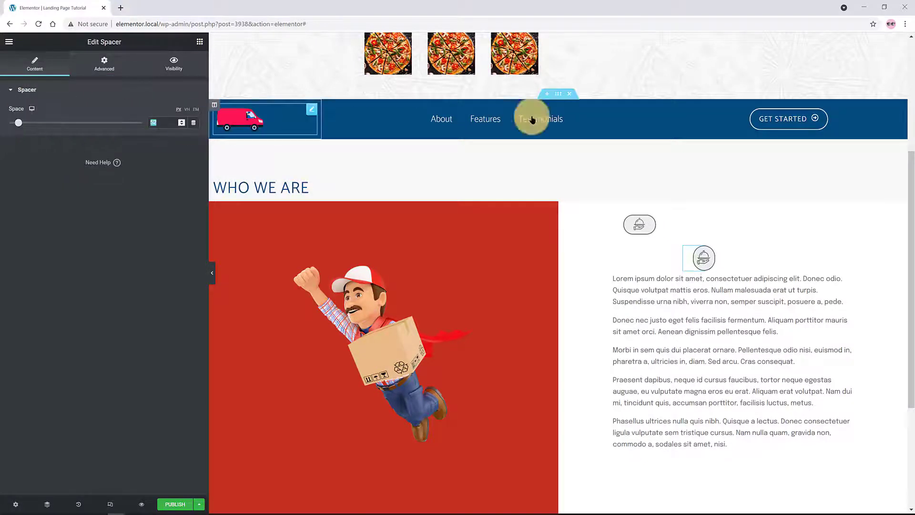
text(0)
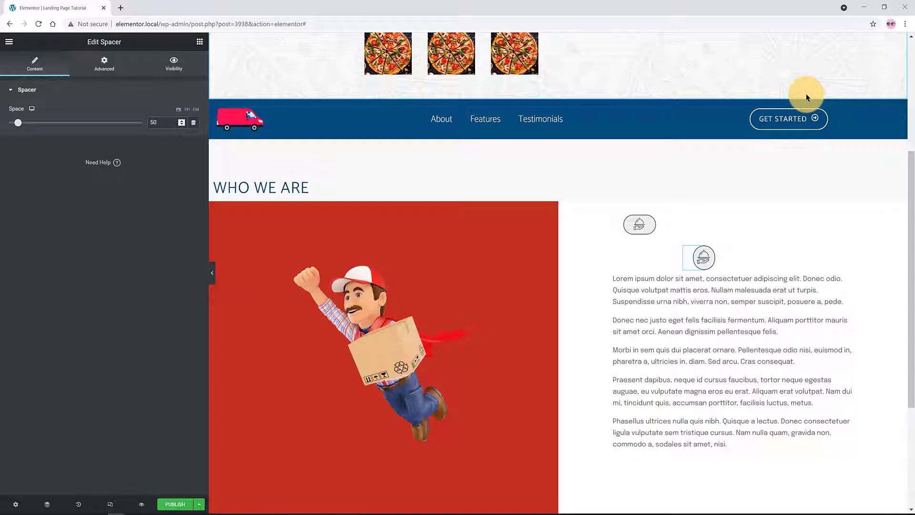
click(105, 62)
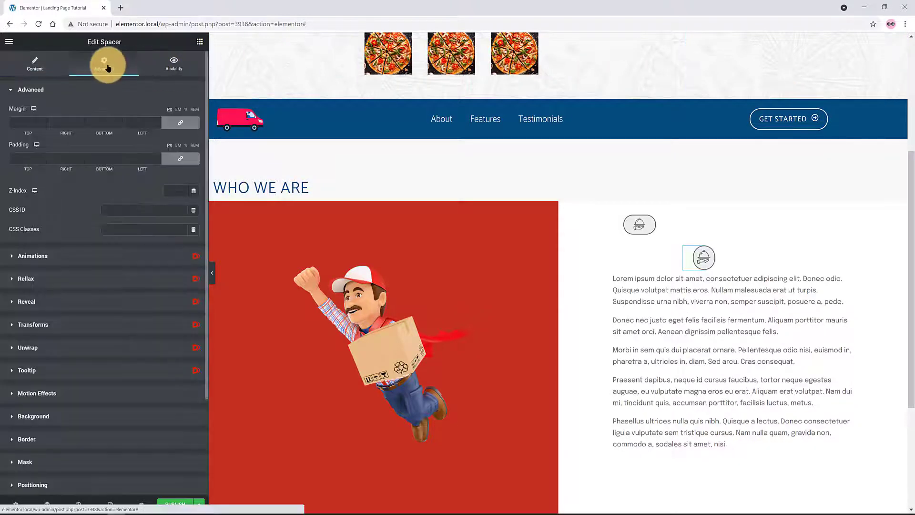
click(32, 481)
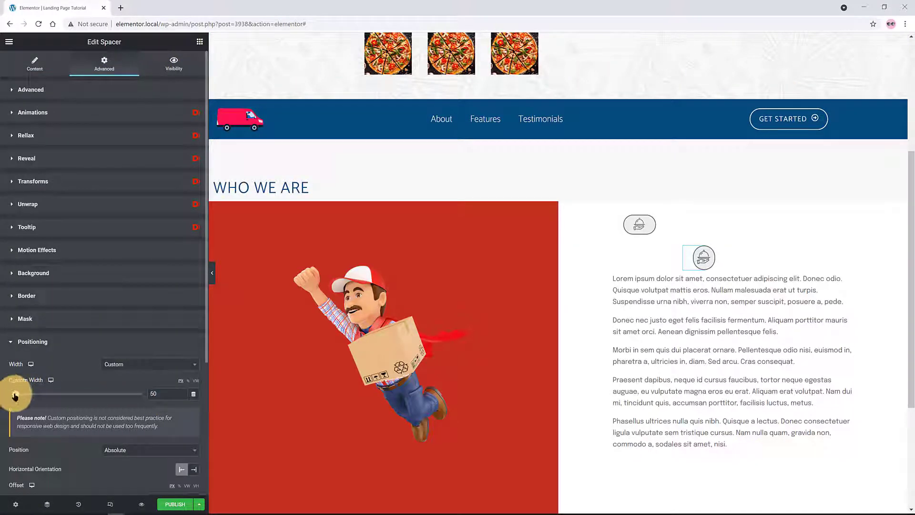
drag(17, 395, 17, 394)
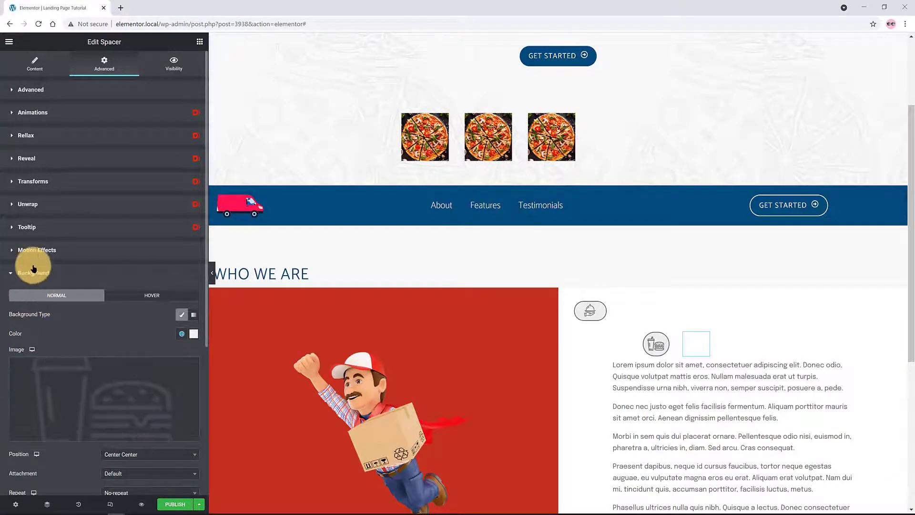
Set the spacer's horizontal scroll effect to To Left at speed 6.4
click(34, 251)
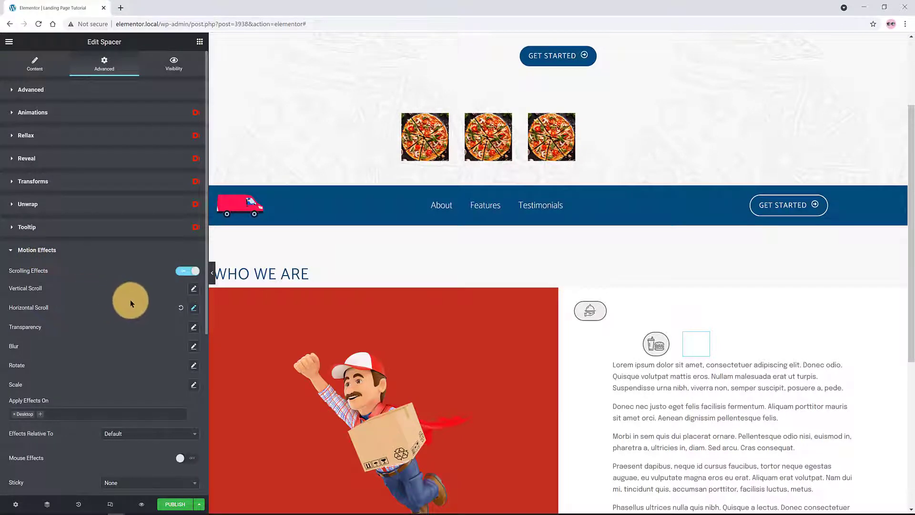
click(194, 308)
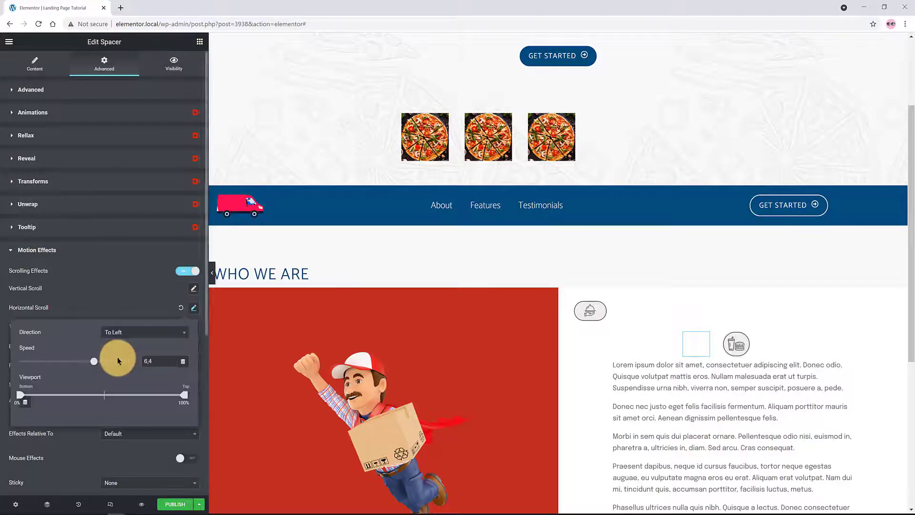
scroll(562, 298, down, 3)
scroll(562, 299, up, 4)
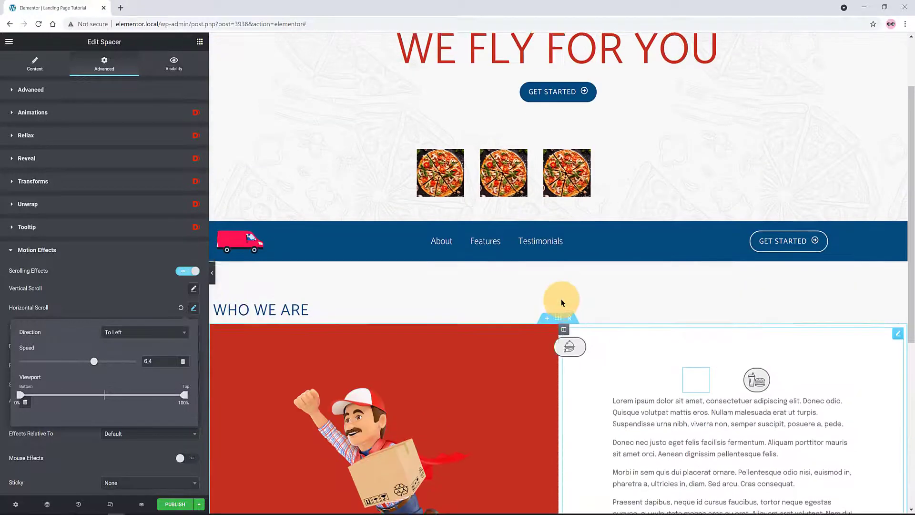
scroll(562, 298, down, 3)
scroll(558, 301, down, 2)
scroll(552, 303, down, 1)
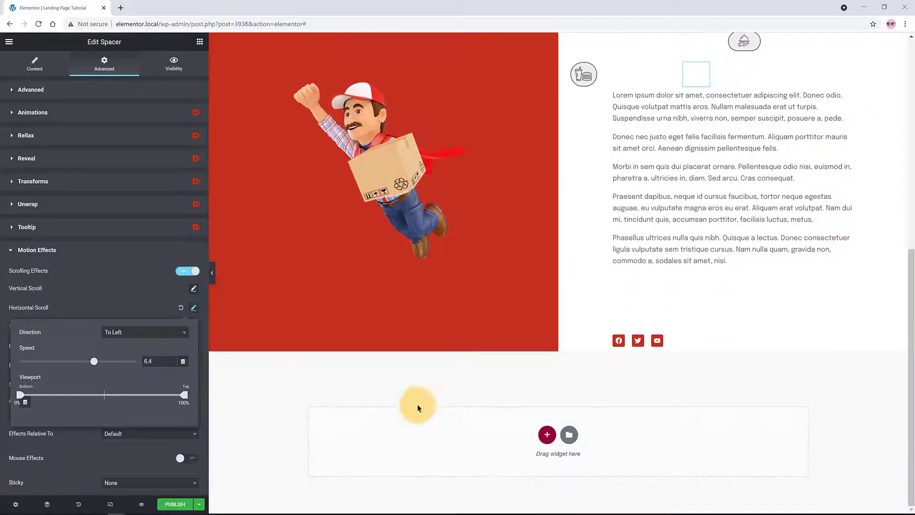
click(235, 390)
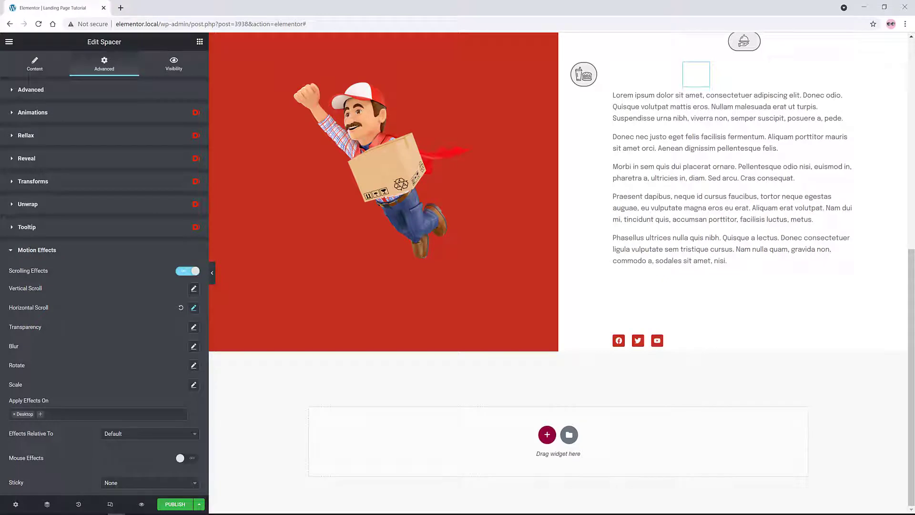
click(542, 438)
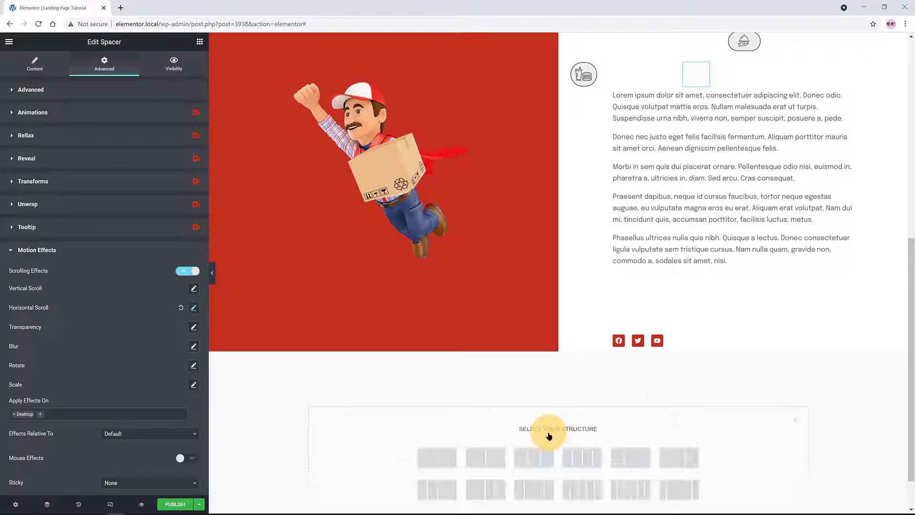
Add a full-width one-column section holding a copy of the WHO WE ARE heading
click(451, 459)
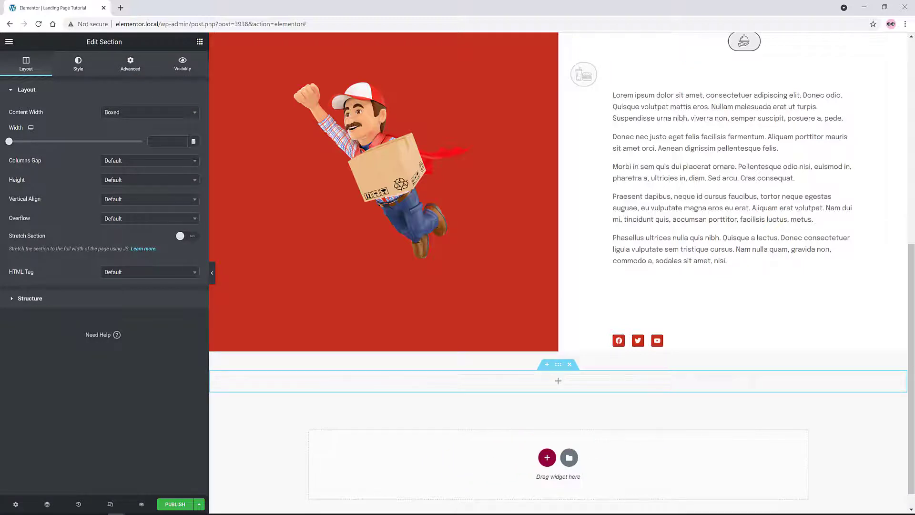
click(143, 112)
click(125, 143)
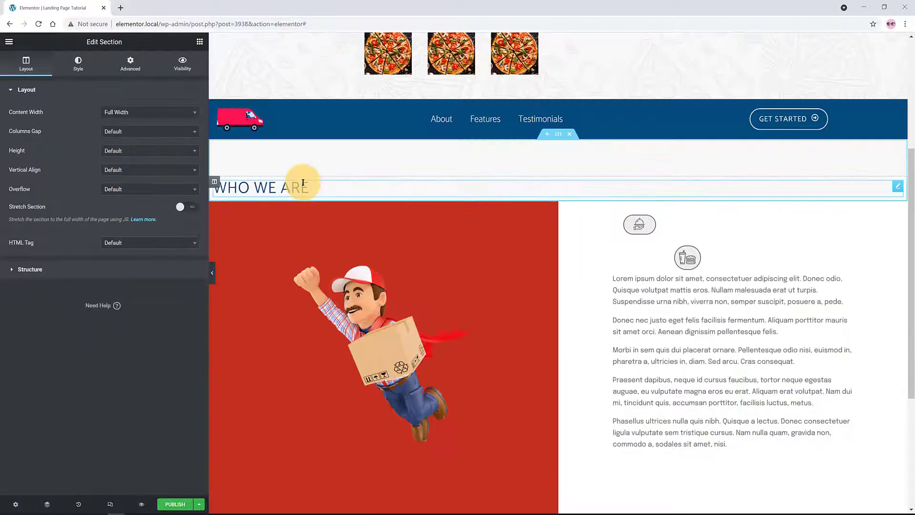
right_click(896, 188)
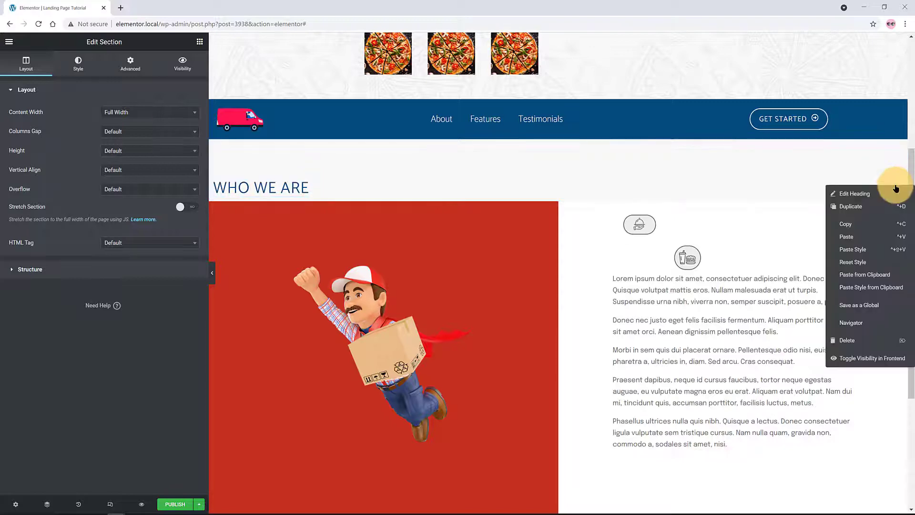
click(848, 226)
scroll(728, 239, down, 5)
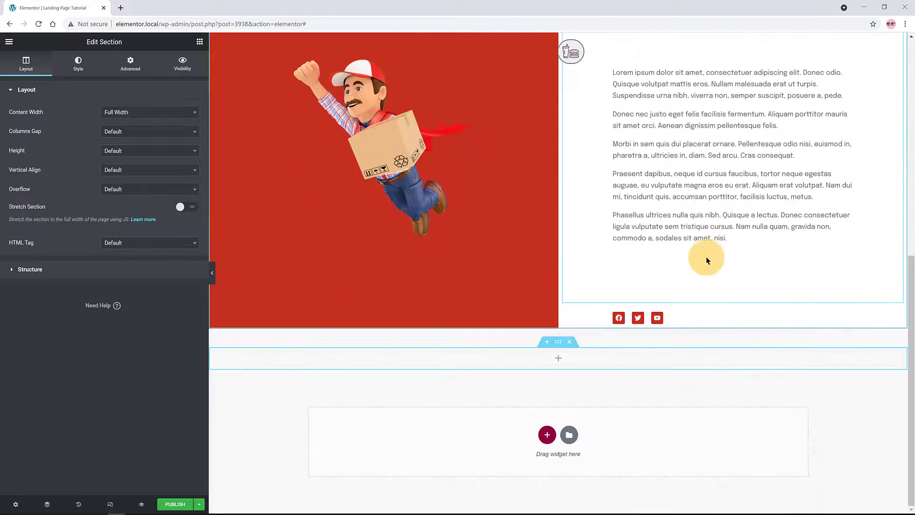
right_click(492, 358)
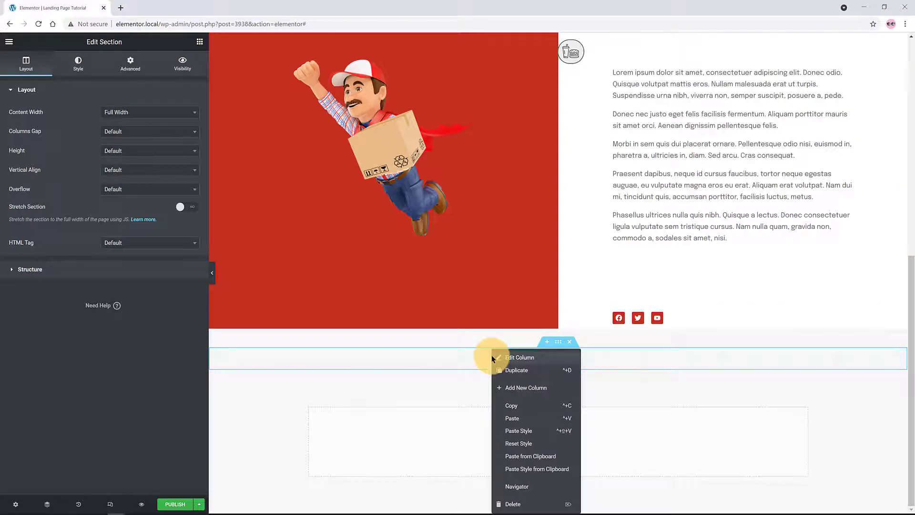
click(523, 418)
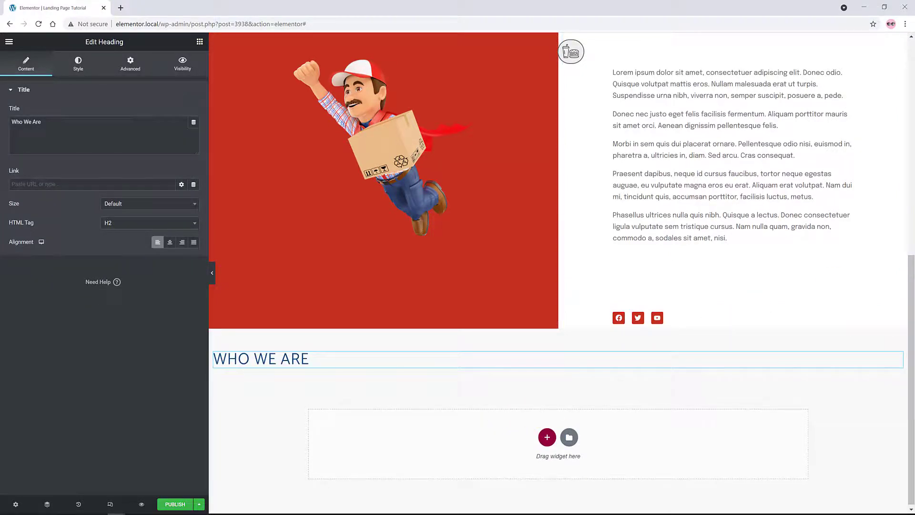
Add a full-width three-column section with a minimum height of 500
click(539, 444)
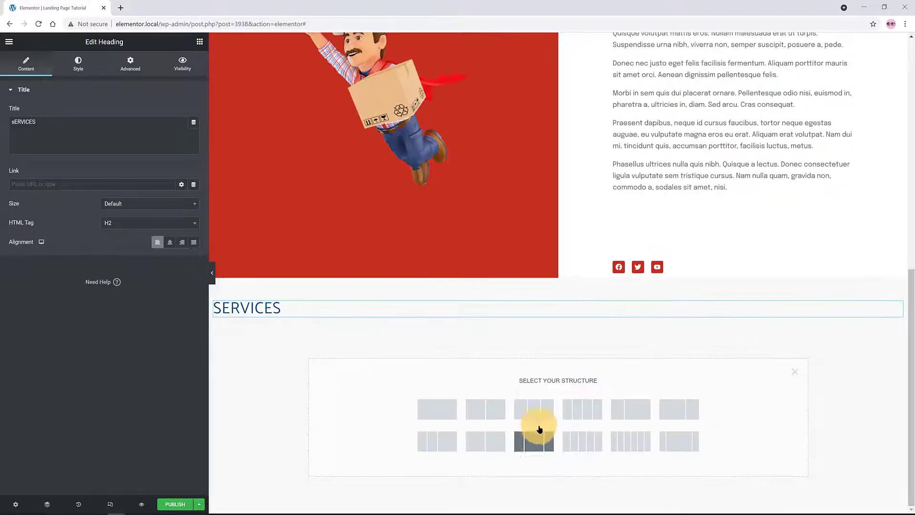
click(534, 409)
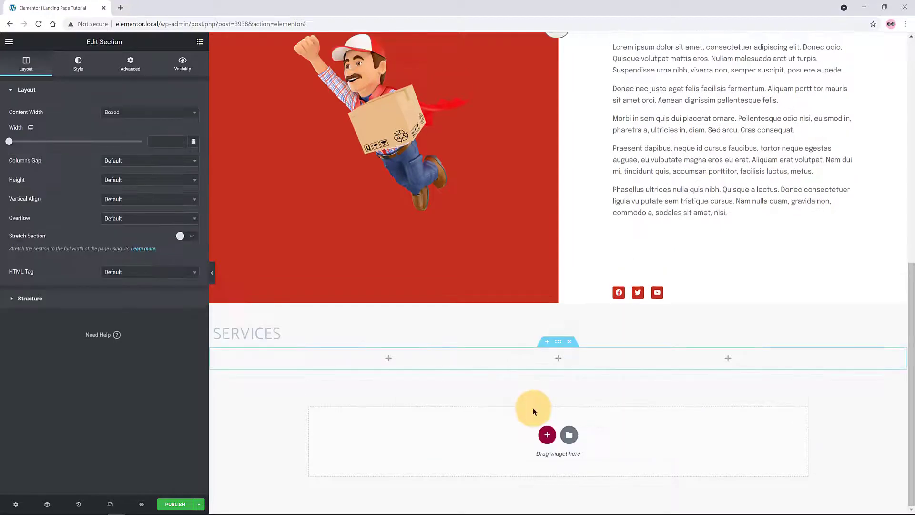
click(135, 112)
click(127, 149)
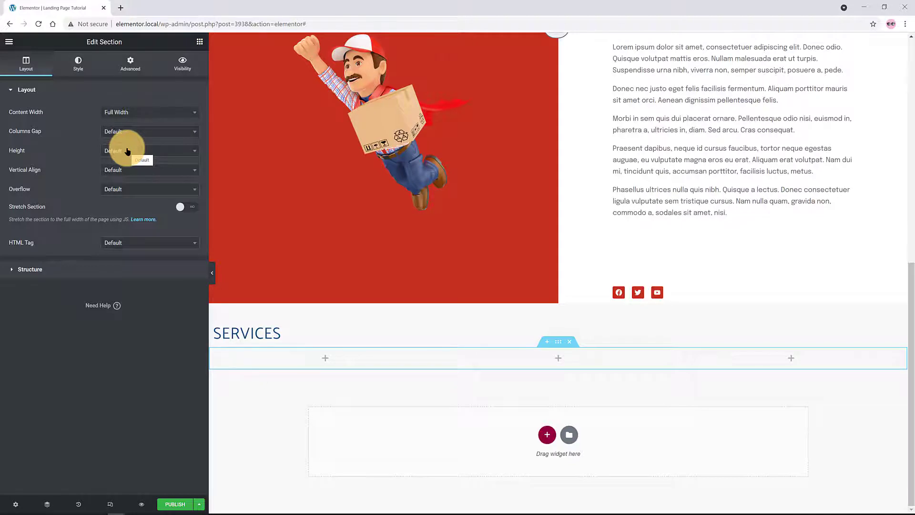
click(127, 151)
click(133, 180)
text(500)
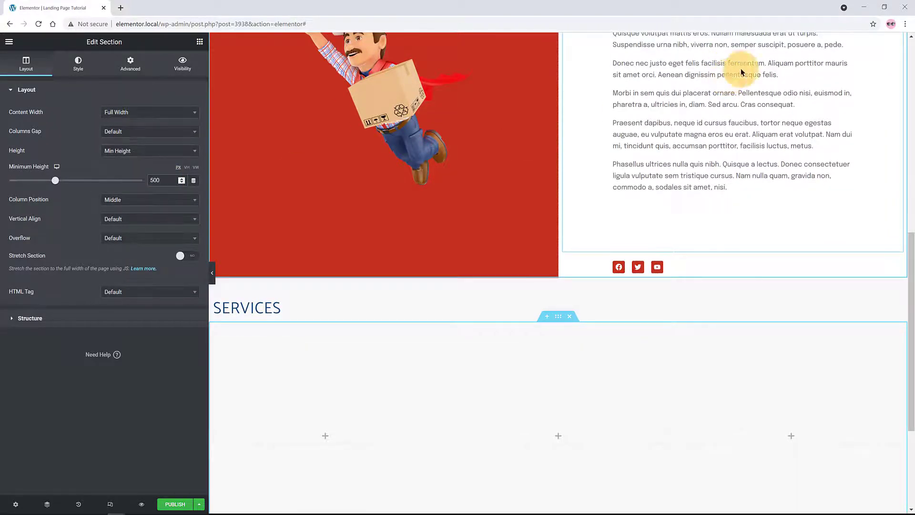
Set the Services columns gap to Wide and column position to Middle
click(143, 131)
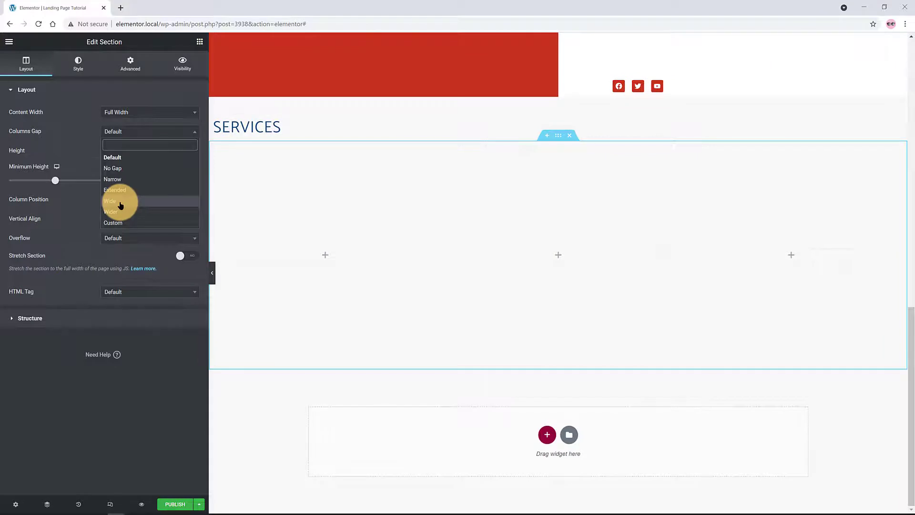
click(120, 201)
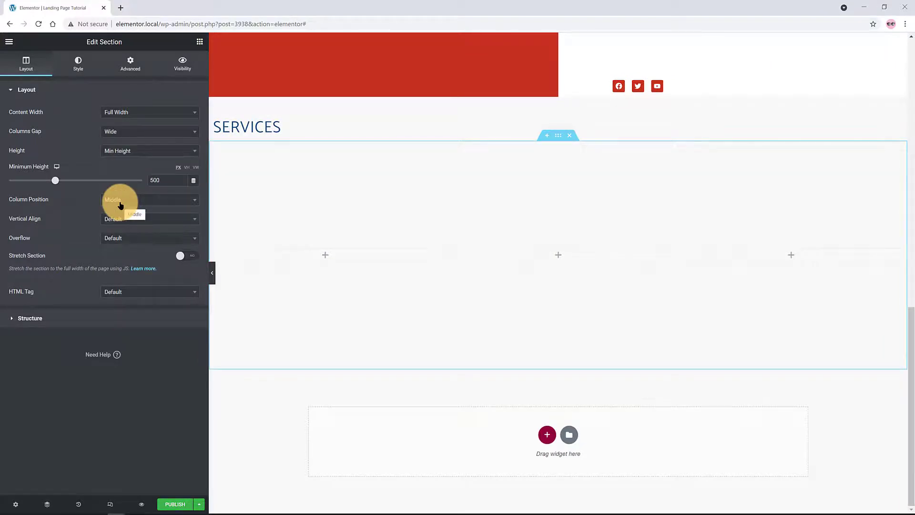
click(132, 202)
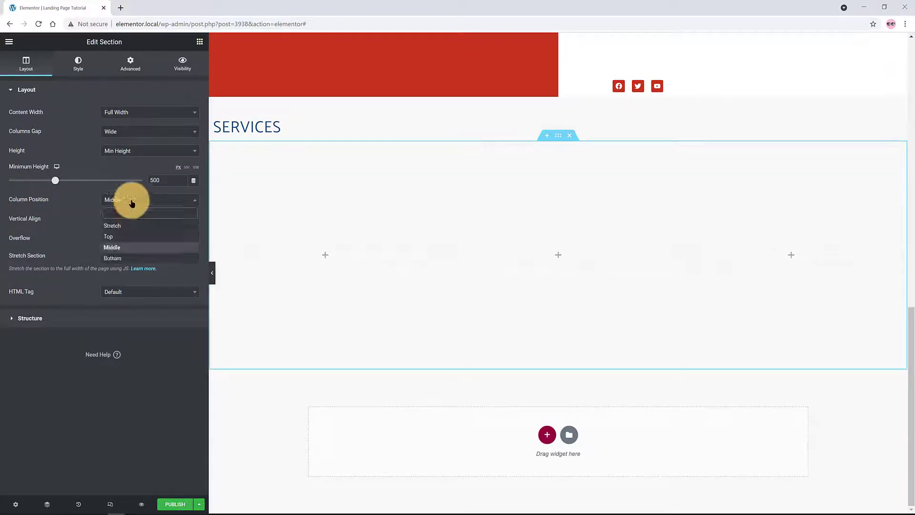
click(117, 247)
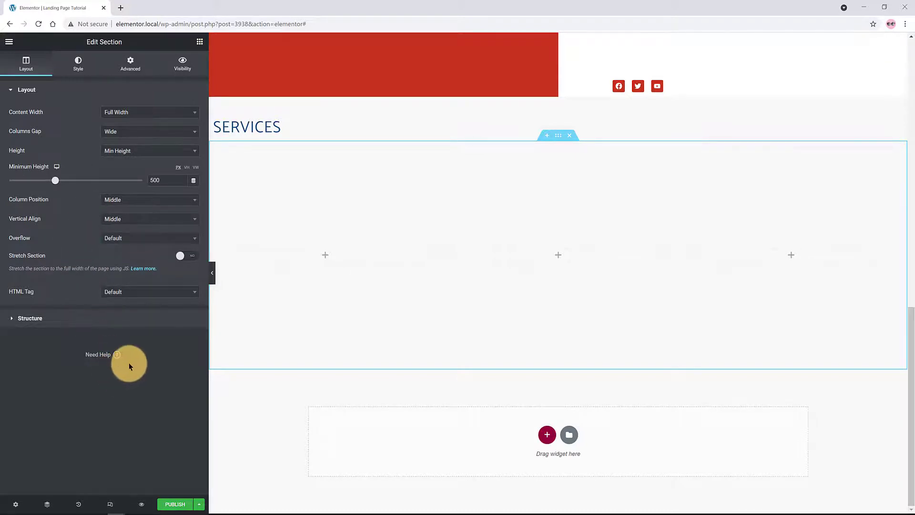
Select the first Services column in the Navigator and give it a classic white background
key(ctrl+i)
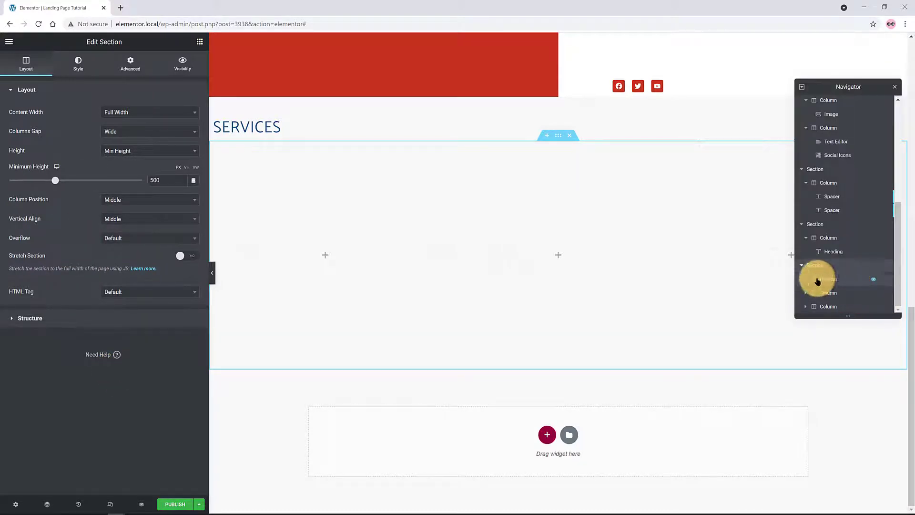
click(817, 281)
click(78, 63)
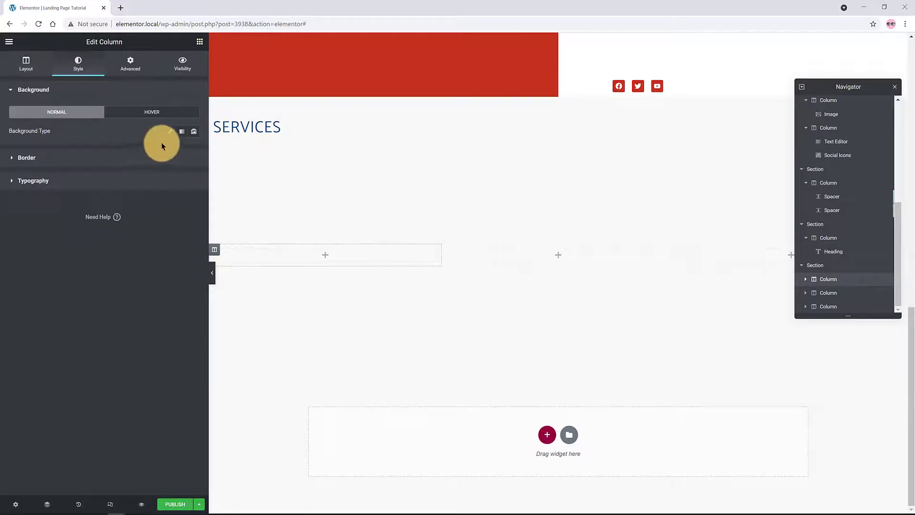
click(169, 133)
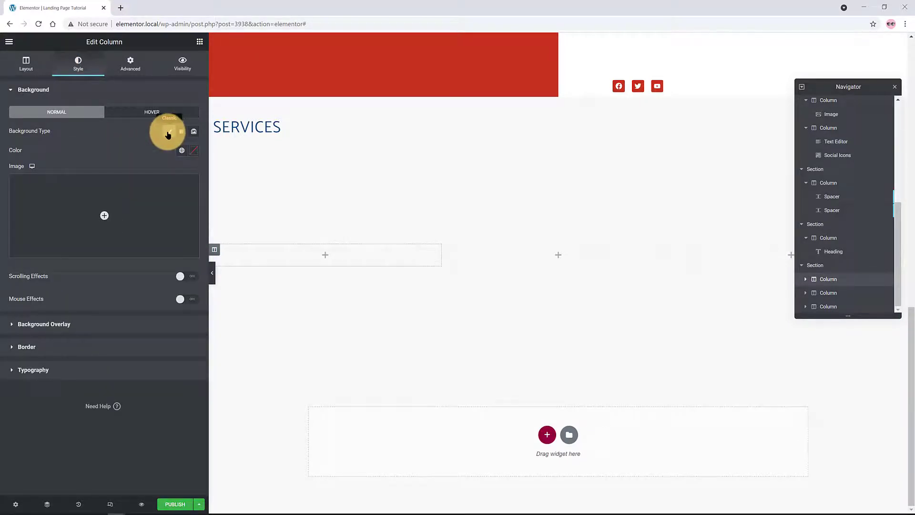
click(181, 151)
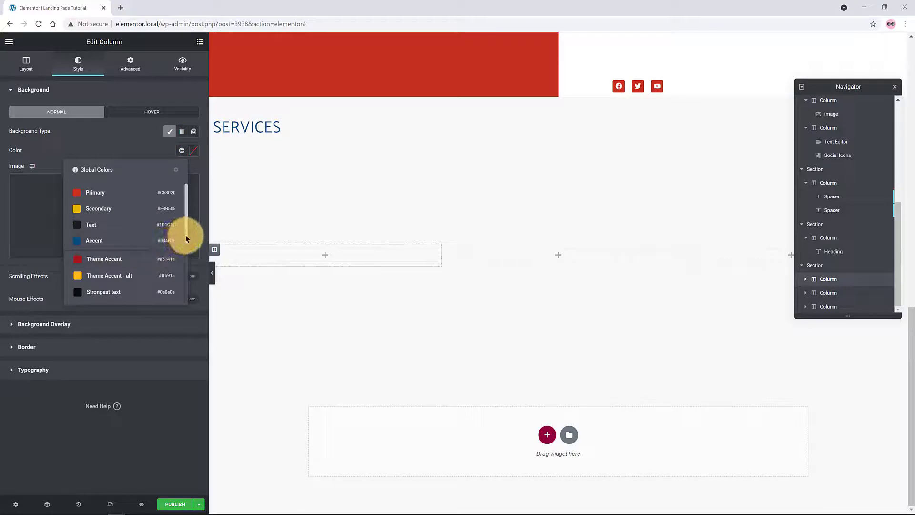
drag(184, 238, 182, 265)
click(173, 299)
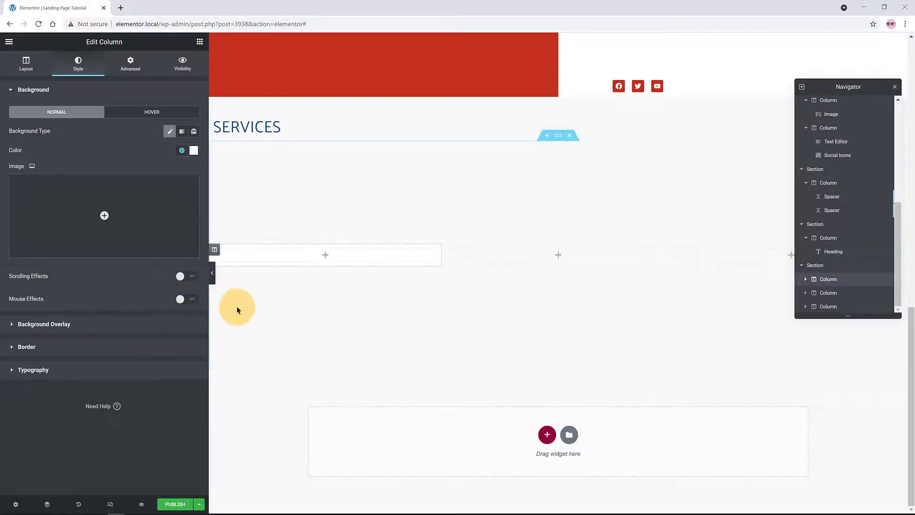
click(252, 308)
Place a Flip Box in the first Services column and remove its star icon
text(FLI)
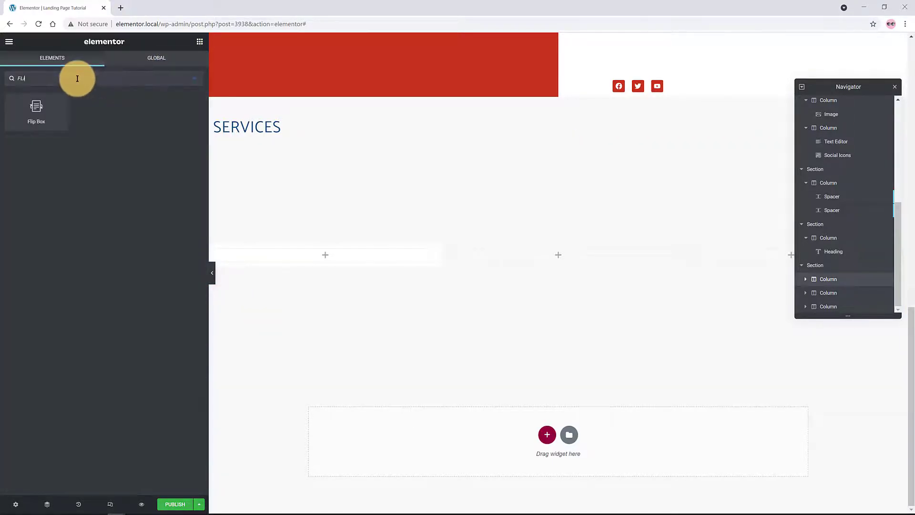
drag(50, 112, 315, 260)
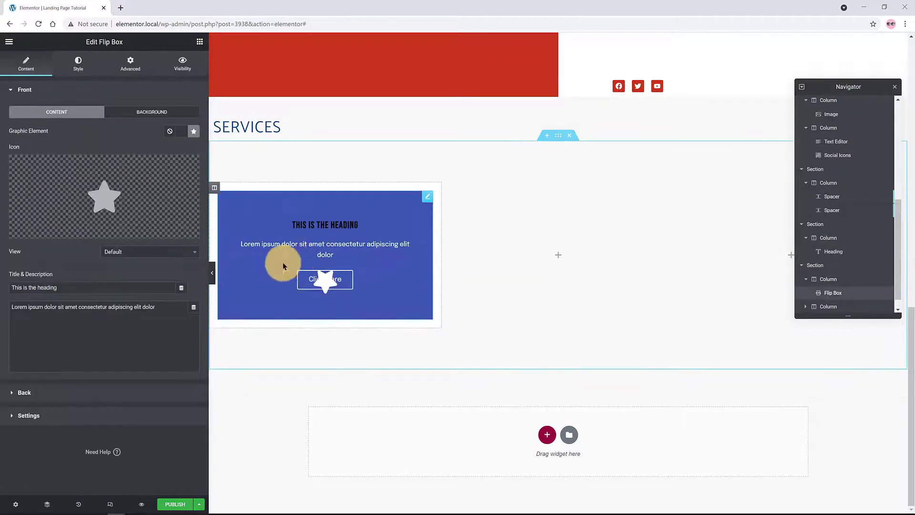
mouse_move(72, 174)
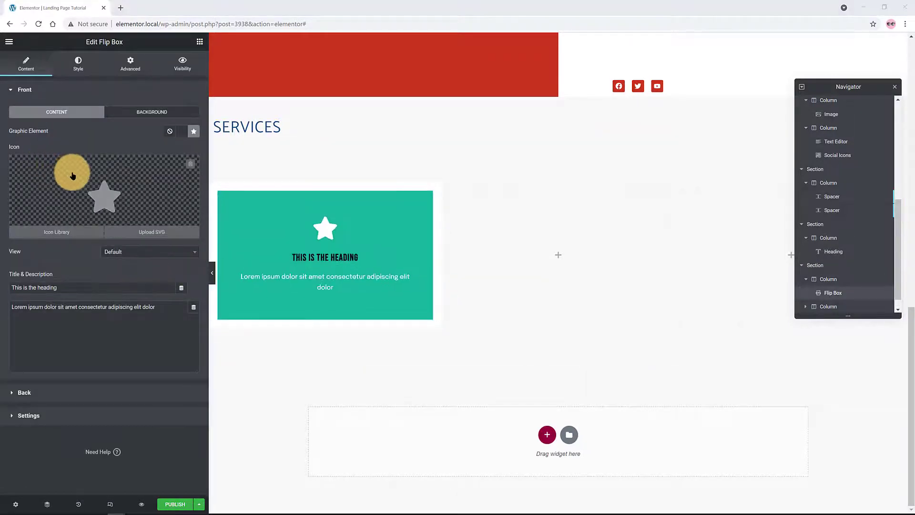
click(190, 164)
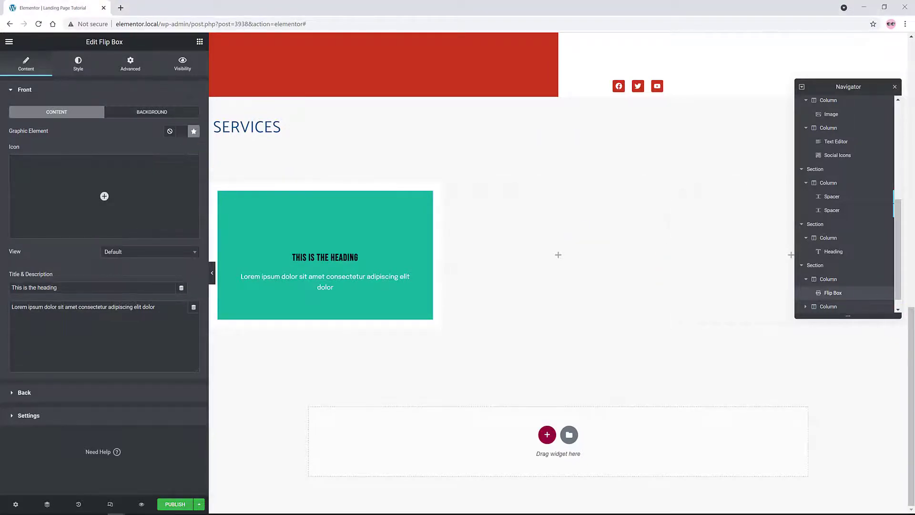
Give the flip box front a classic blue Accent background and choose the bearded figure image
click(34, 91)
click(152, 112)
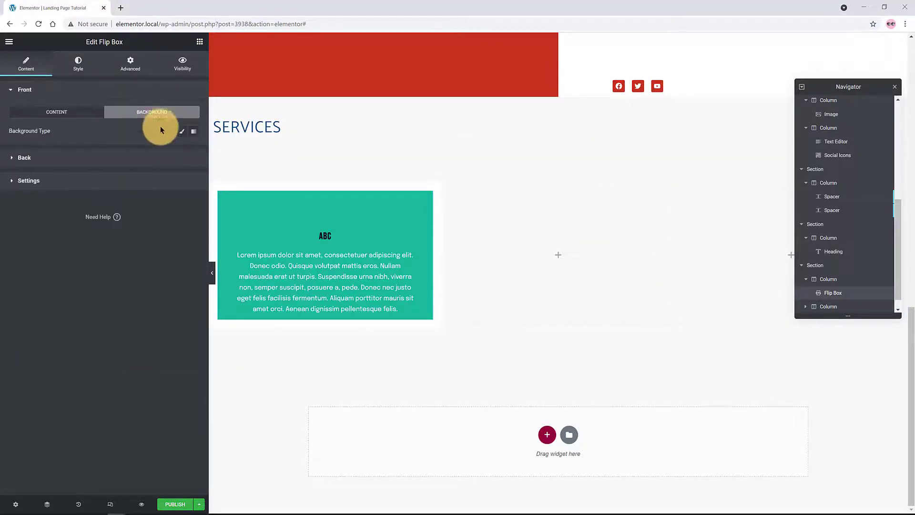
click(182, 133)
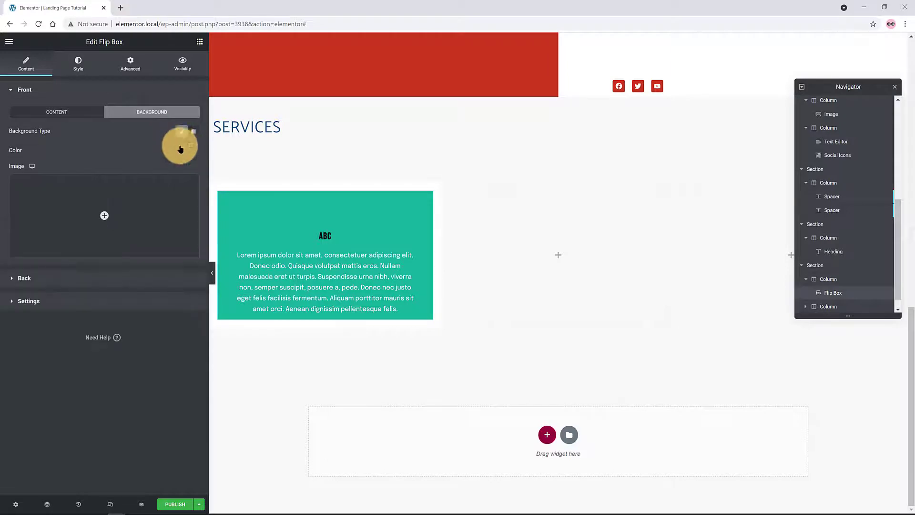
click(182, 151)
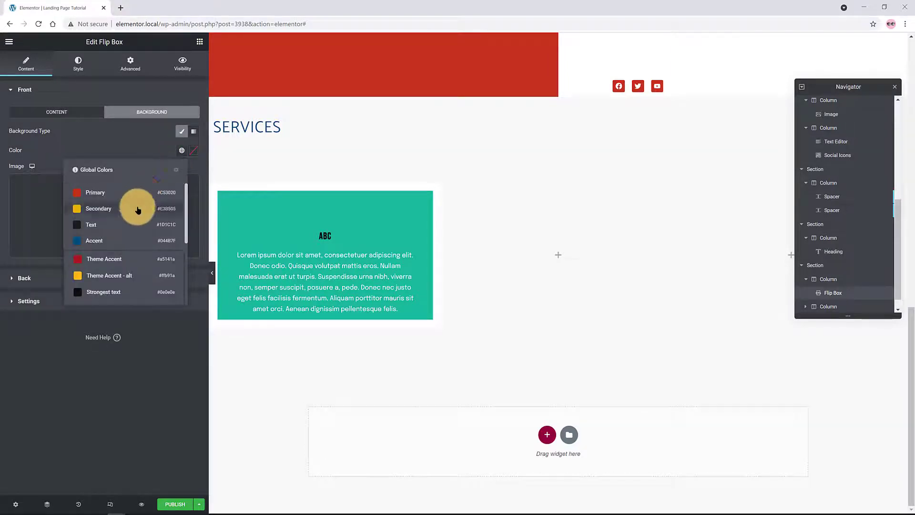
click(110, 241)
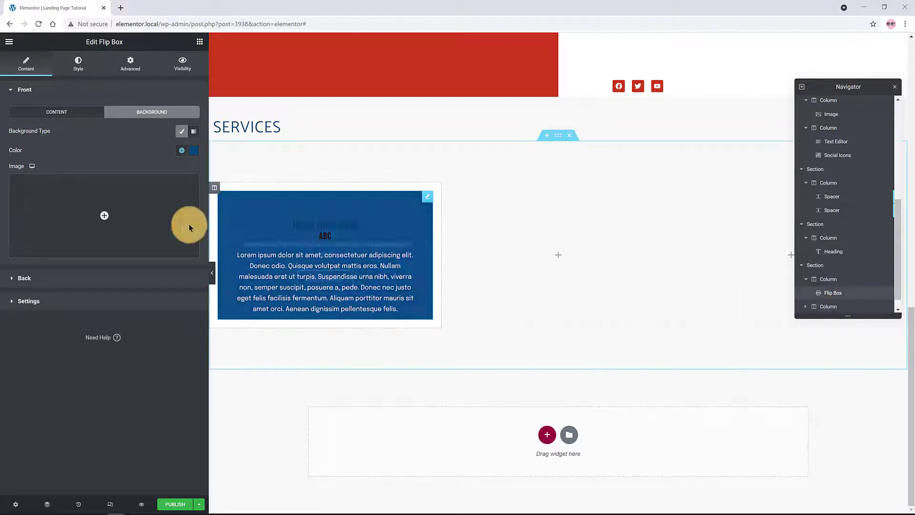
click(114, 215)
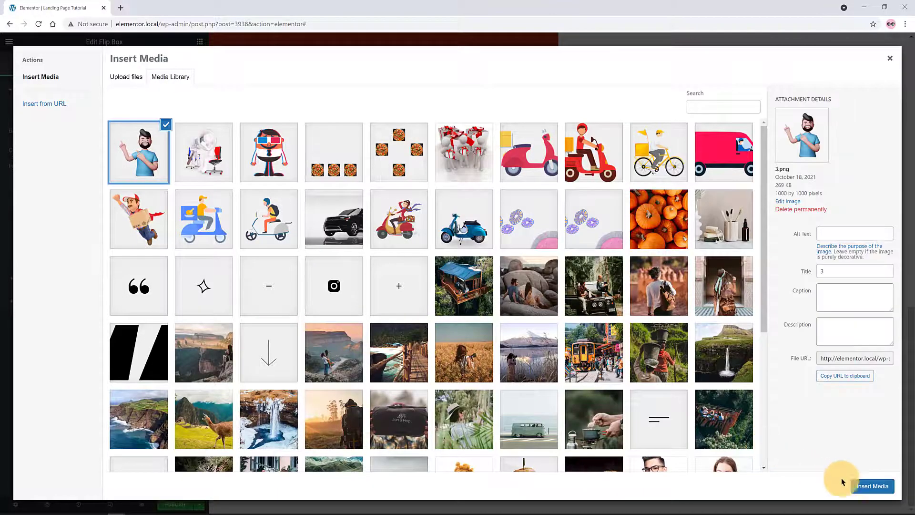
Insert the bearded figure as the front image, Center Center, sized Contain, with No-repeat
click(865, 485)
click(115, 271)
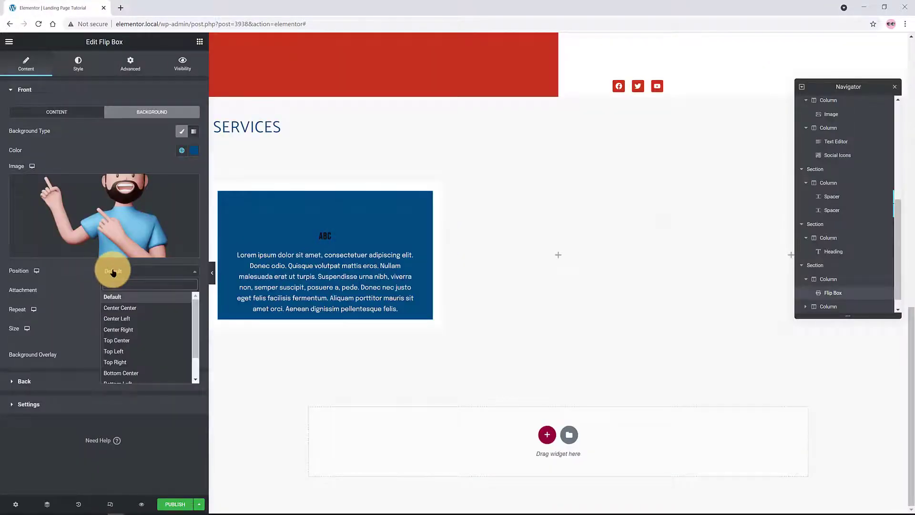
click(125, 308)
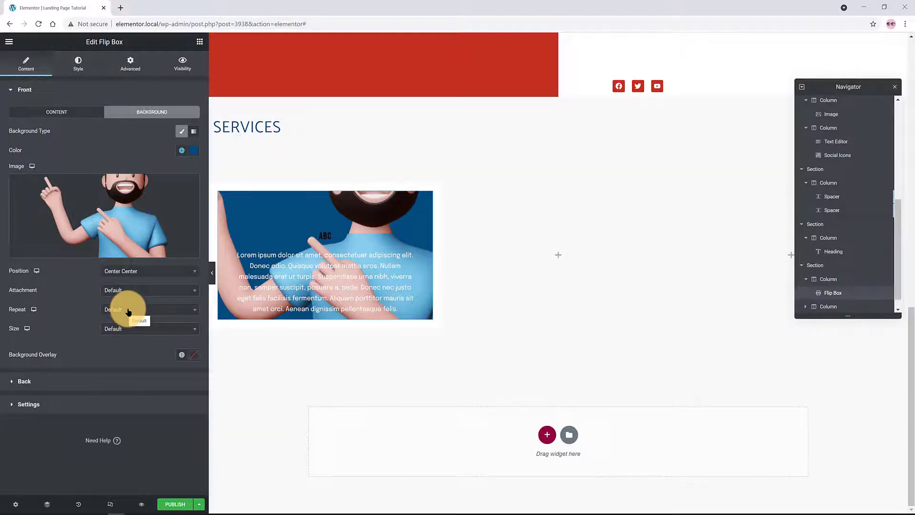
click(133, 328)
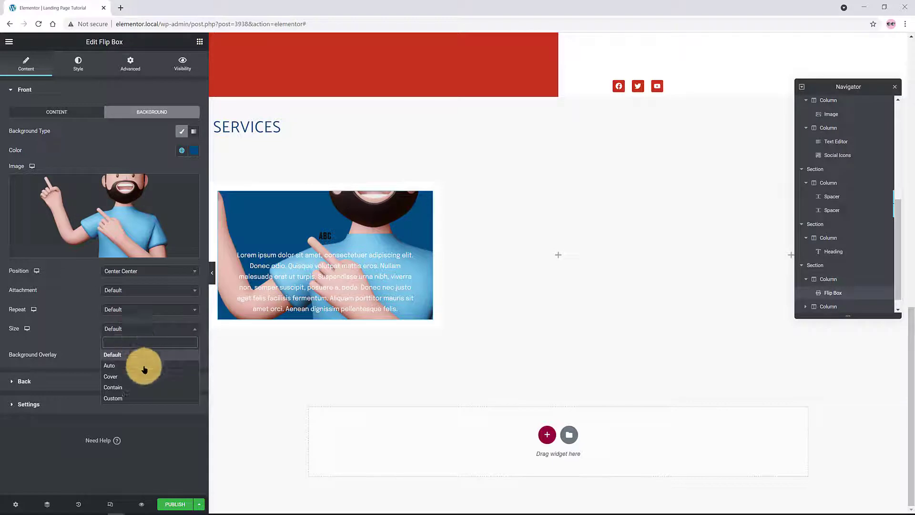
click(143, 393)
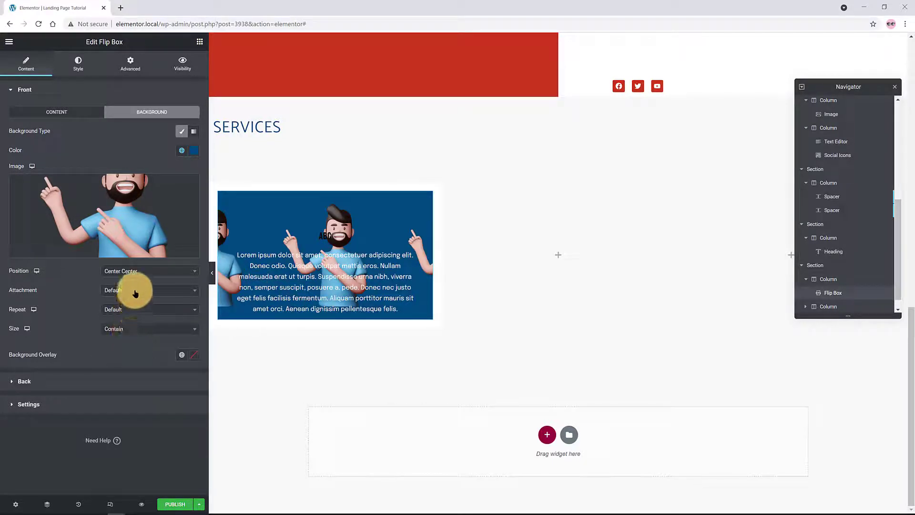
click(133, 309)
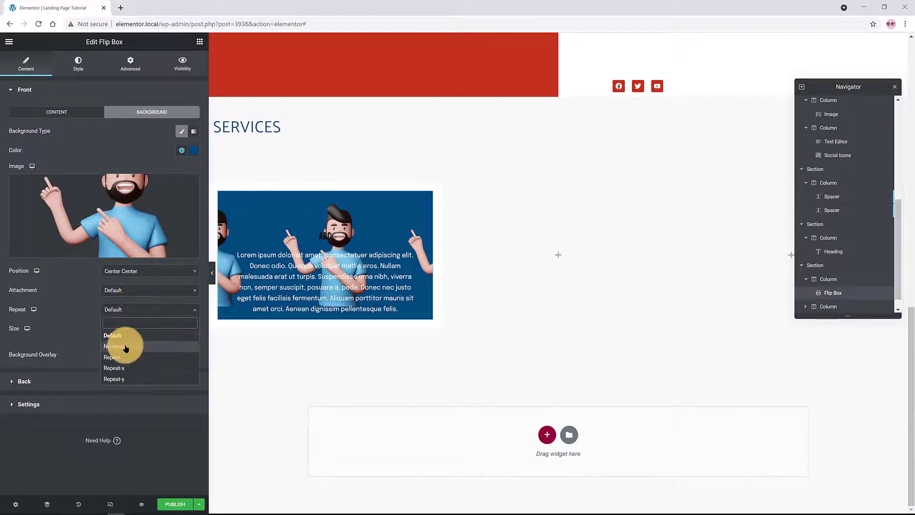
click(125, 347)
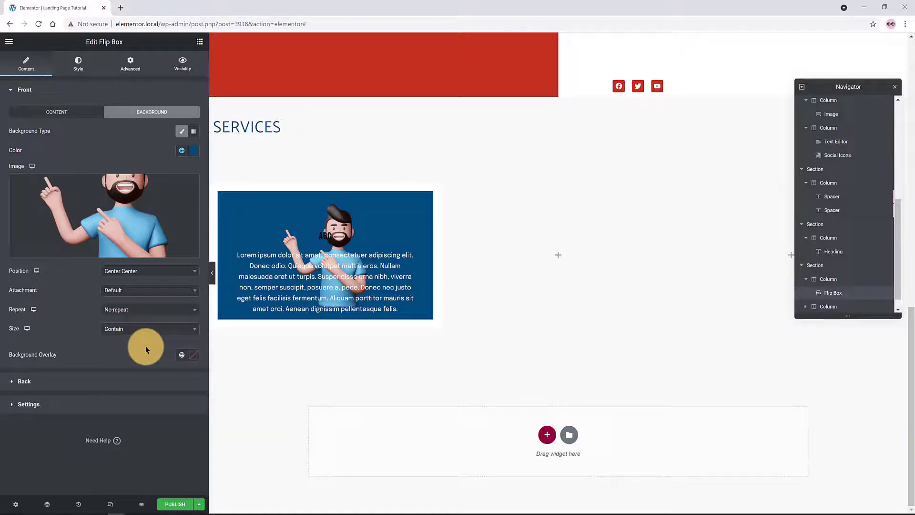
click(29, 380)
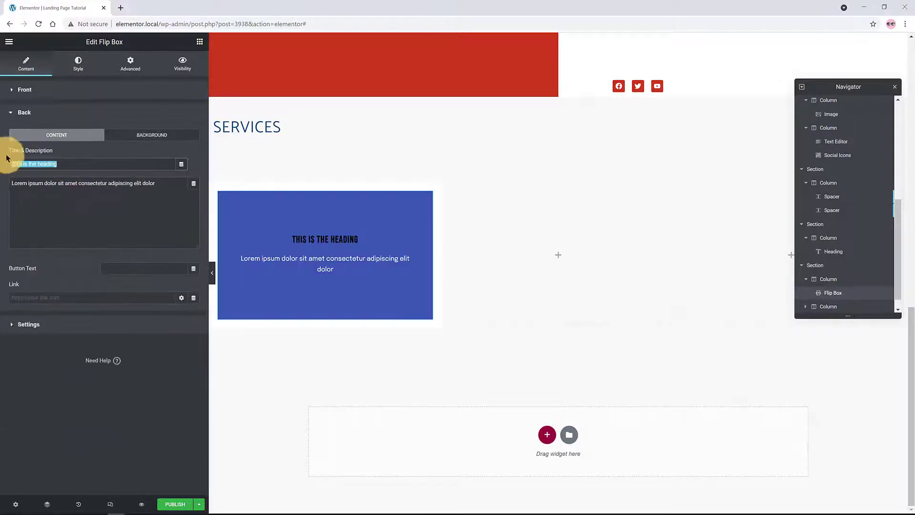
Duplicate the flip box column twice to make three flip boxes
click(152, 134)
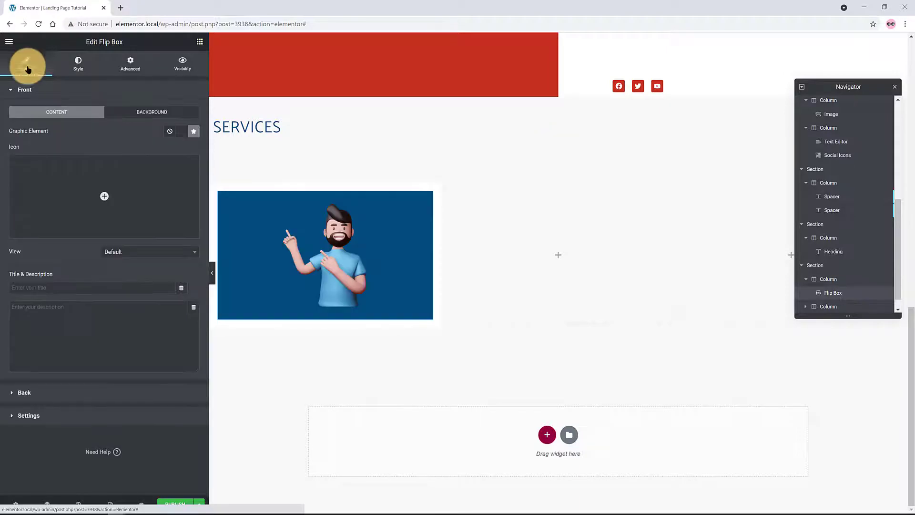
click(29, 416)
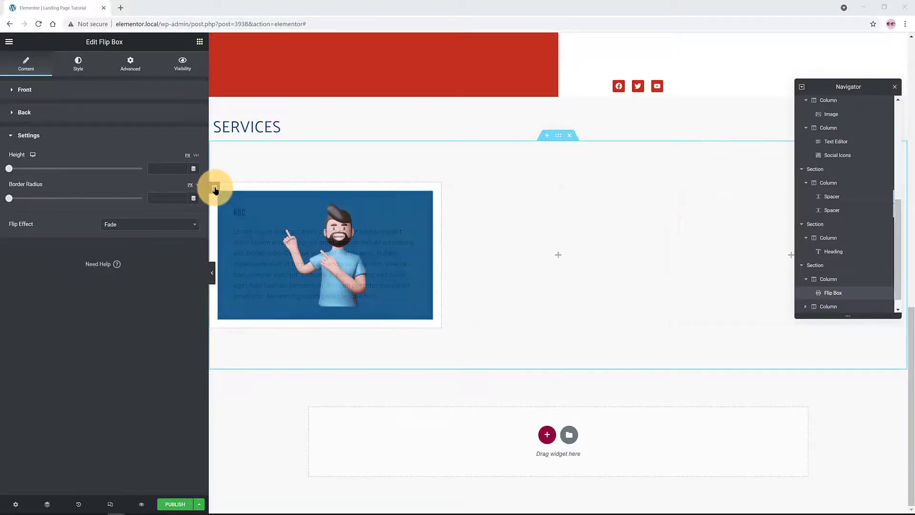
right_click(215, 187)
click(231, 211)
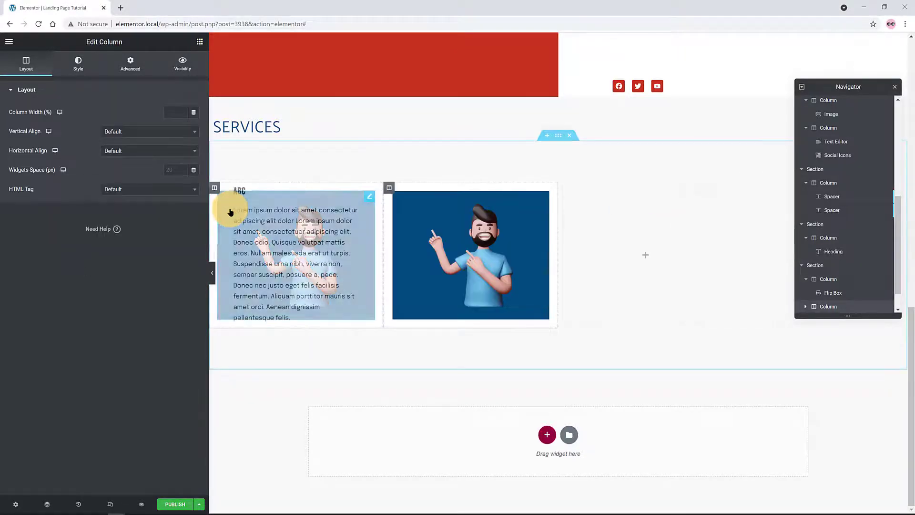
right_click(389, 187)
click(416, 210)
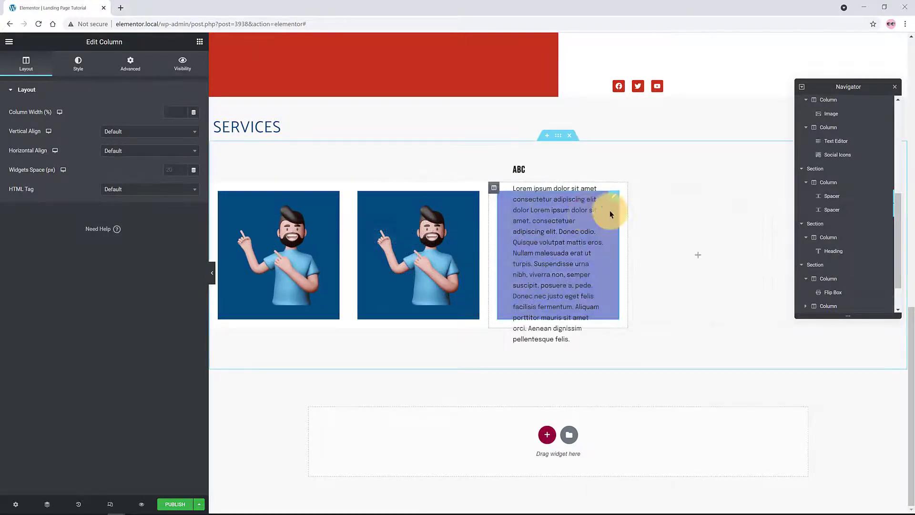
Close the Navigator and delete the two extra empty columns
click(895, 87)
right_click(635, 189)
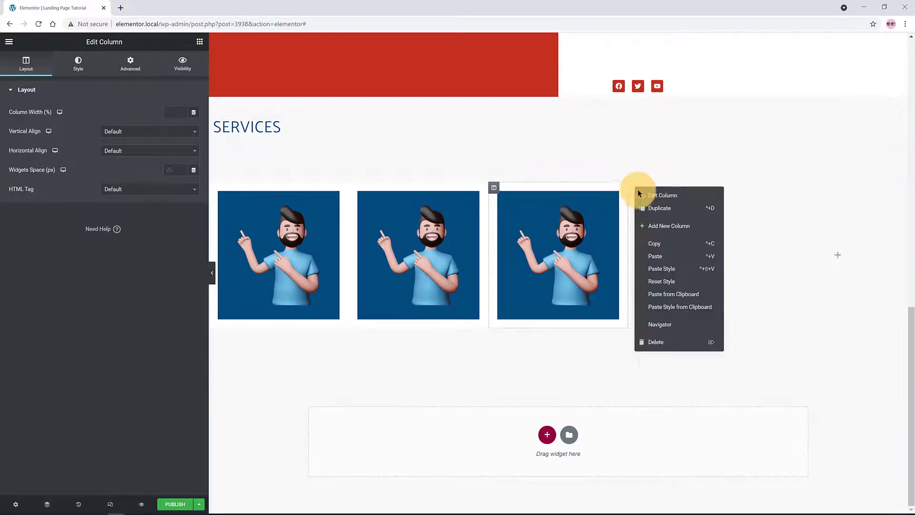
click(659, 342)
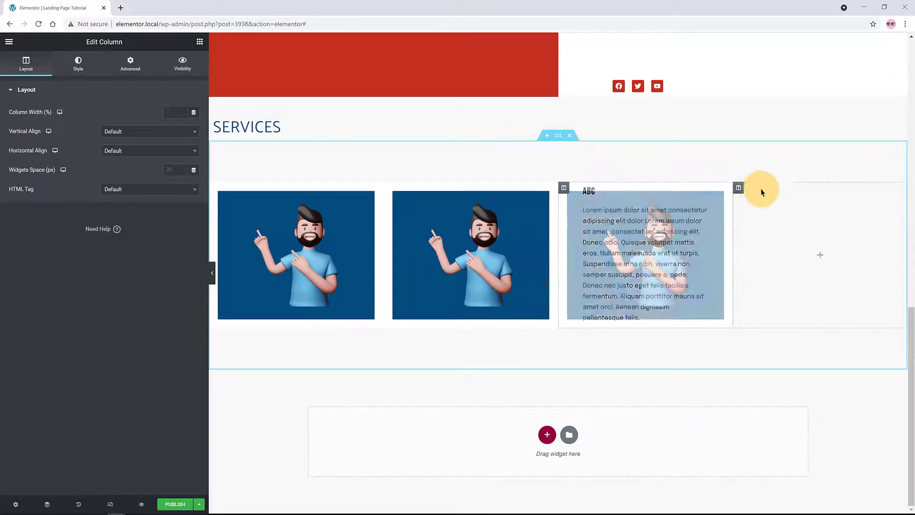
right_click(741, 189)
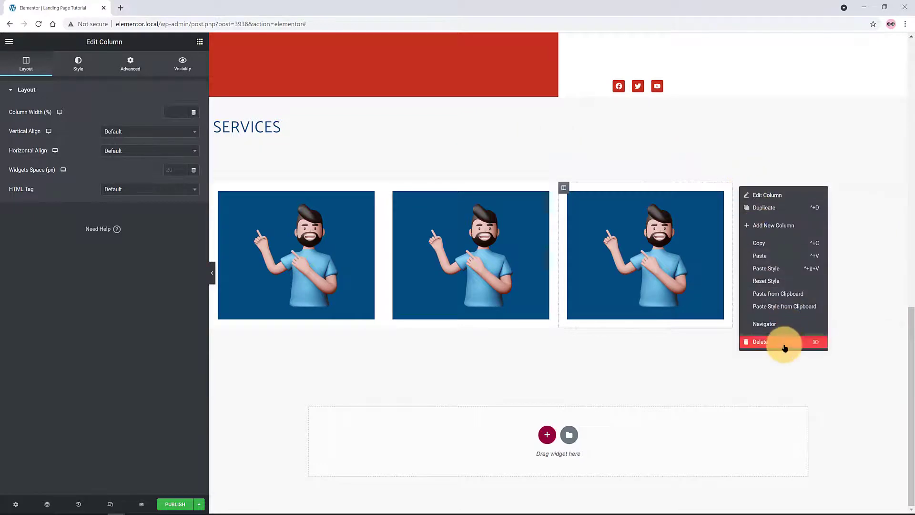
click(784, 347)
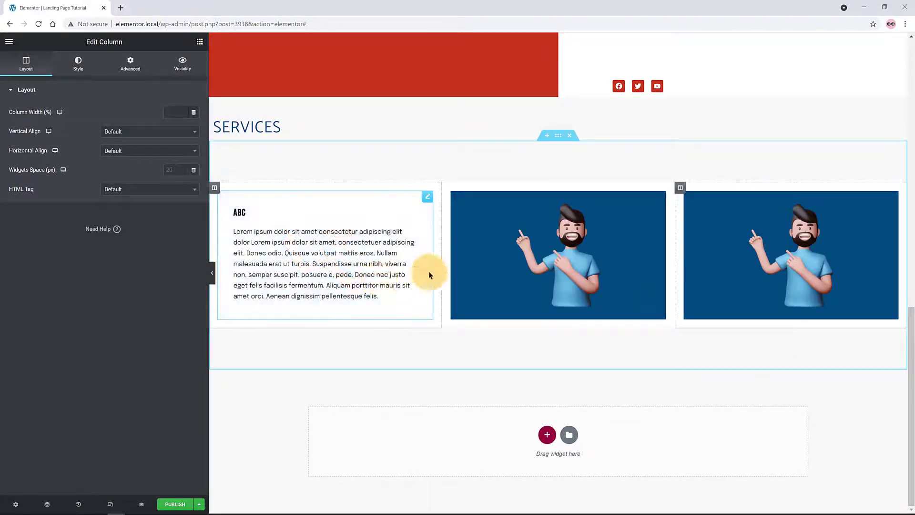
Set the second flip box's front image to the megaphone figure
click(577, 260)
click(152, 112)
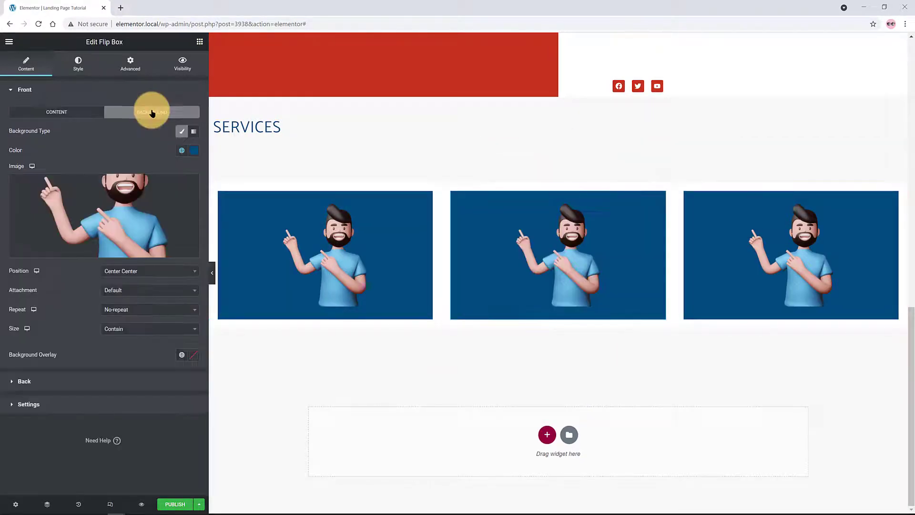
click(122, 200)
click(872, 485)
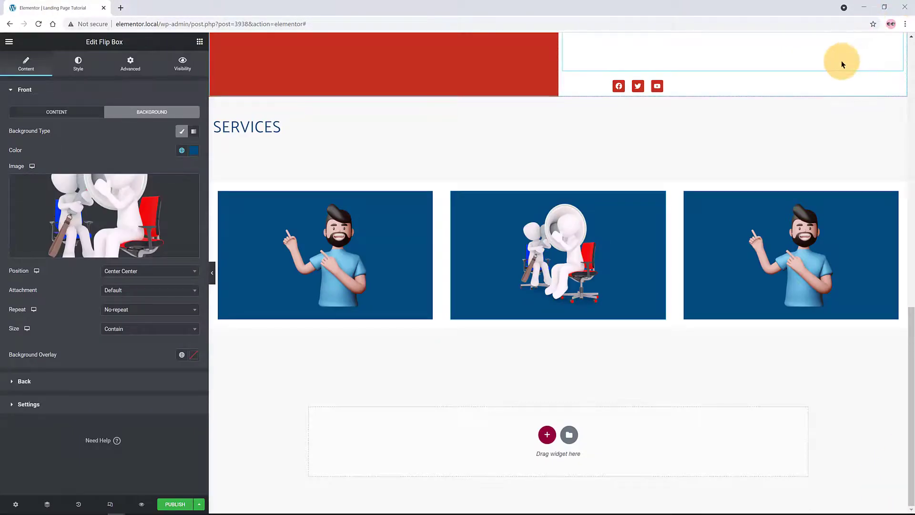
Set the third flip box's front image to the 3D-glasses character
click(893, 198)
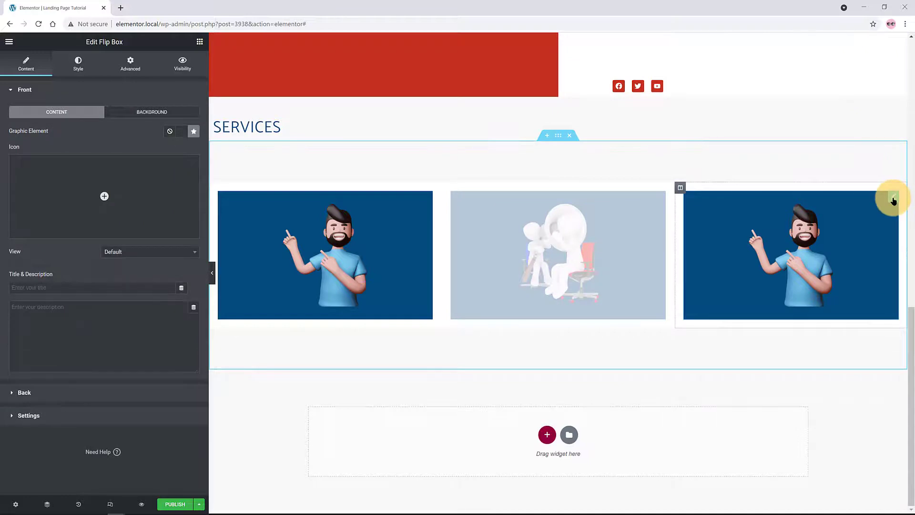
click(151, 111)
click(121, 227)
click(840, 499)
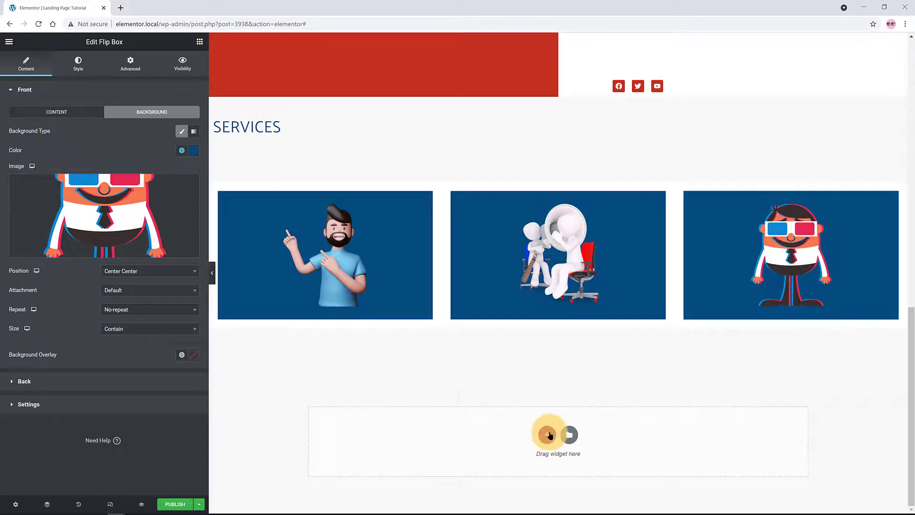
click(547, 434)
Add a one-column section with a copy of the SERVICES heading for TESTIMONIALS
click(439, 459)
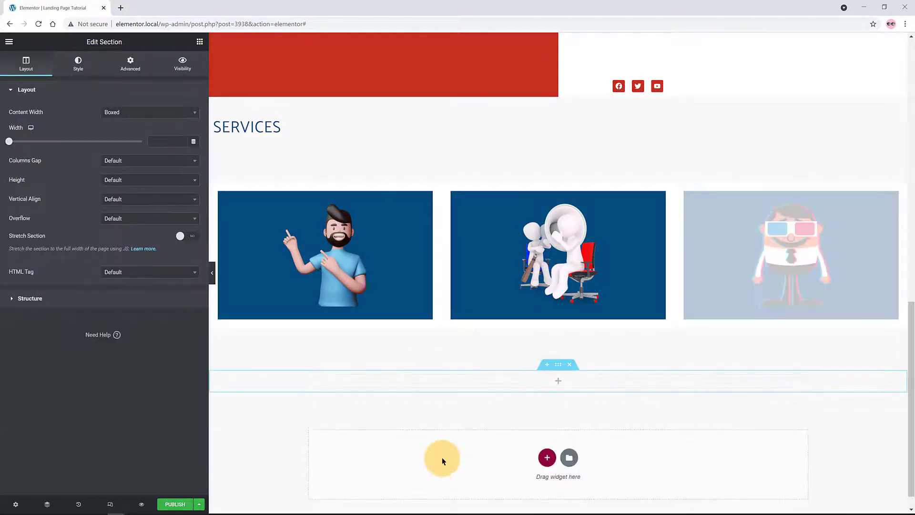
right_click(896, 127)
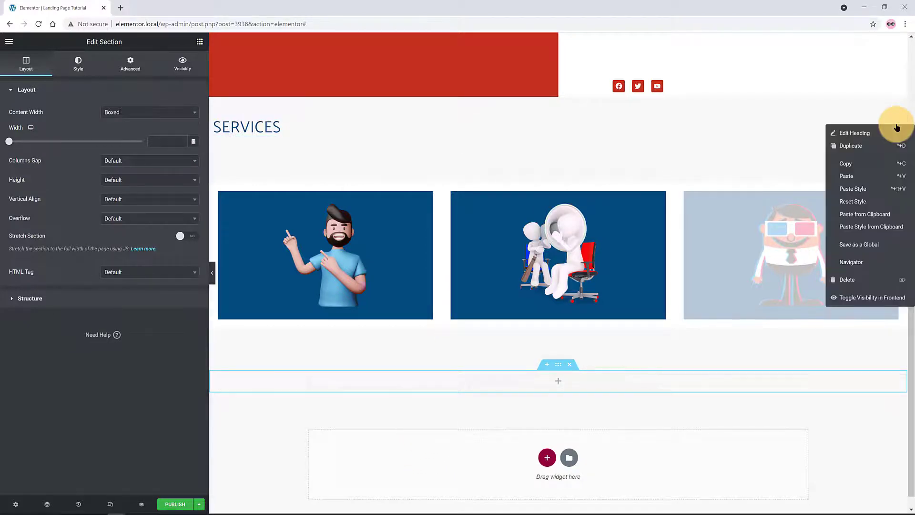
click(845, 164)
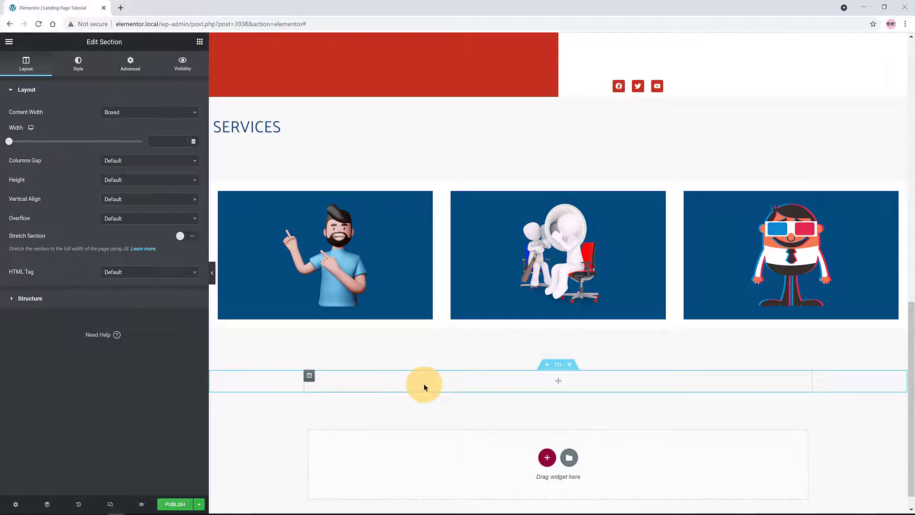
right_click(366, 381)
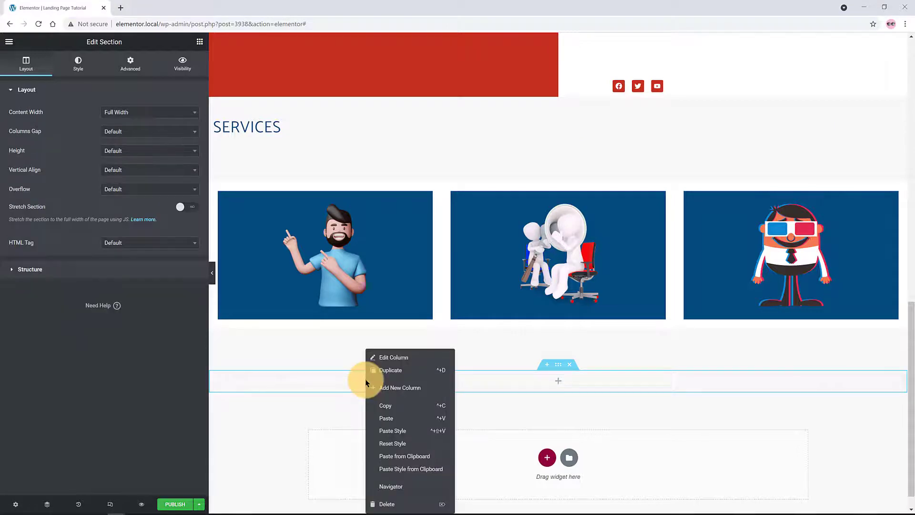
click(391, 418)
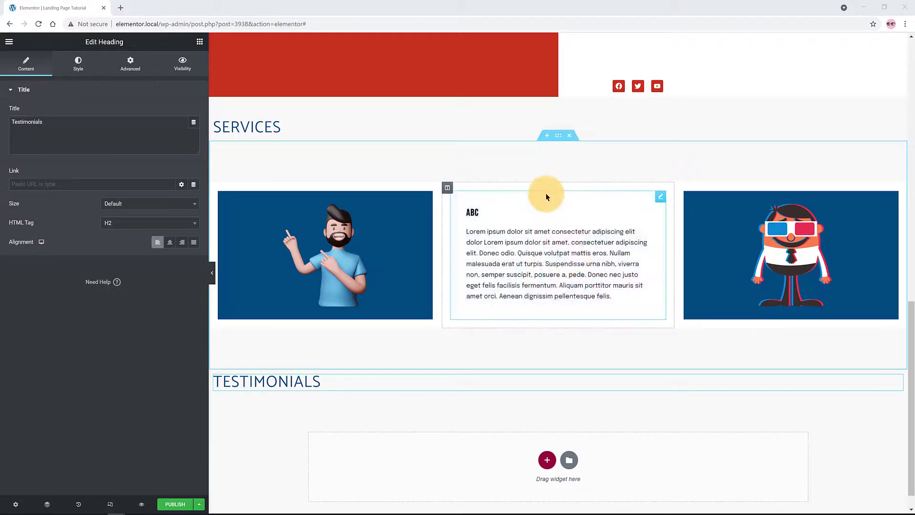
Duplicate the flip box section and move the copy below the TESTIMONIALS heading
right_click(559, 140)
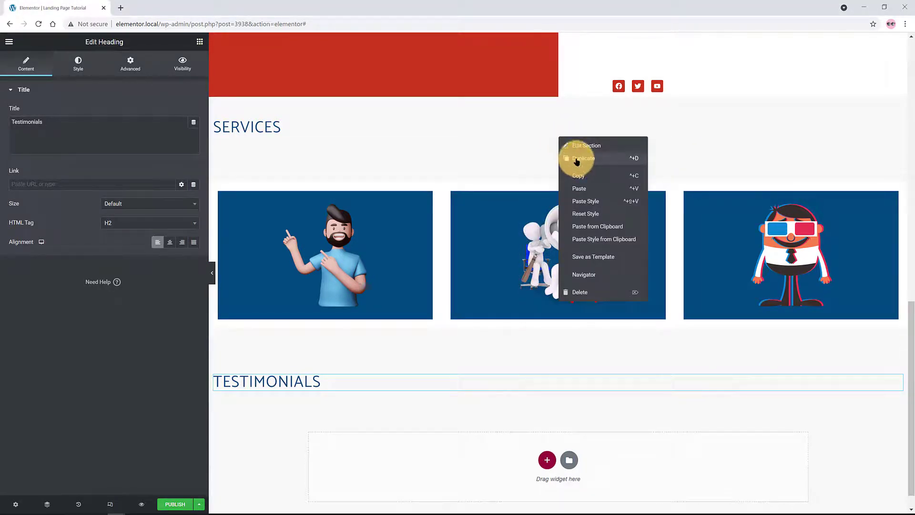
click(577, 160)
scroll(634, 192, down, 4)
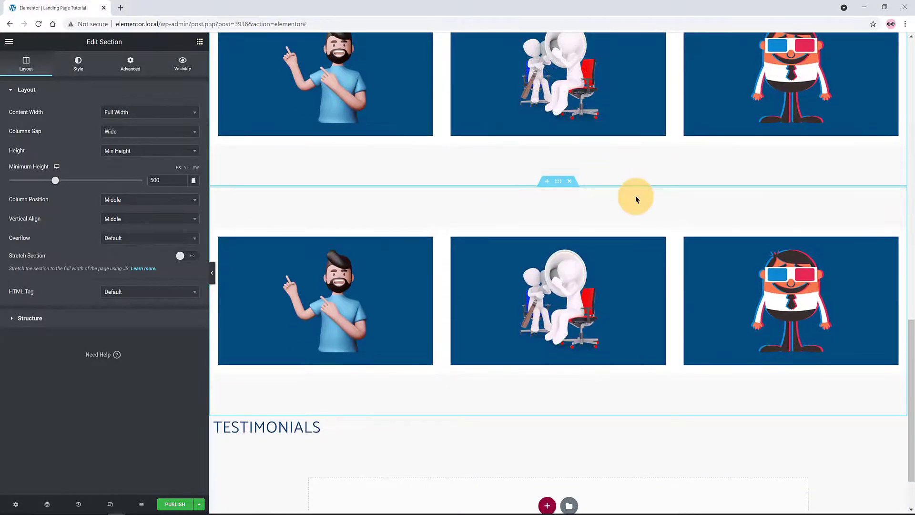
scroll(560, 229, down, 1)
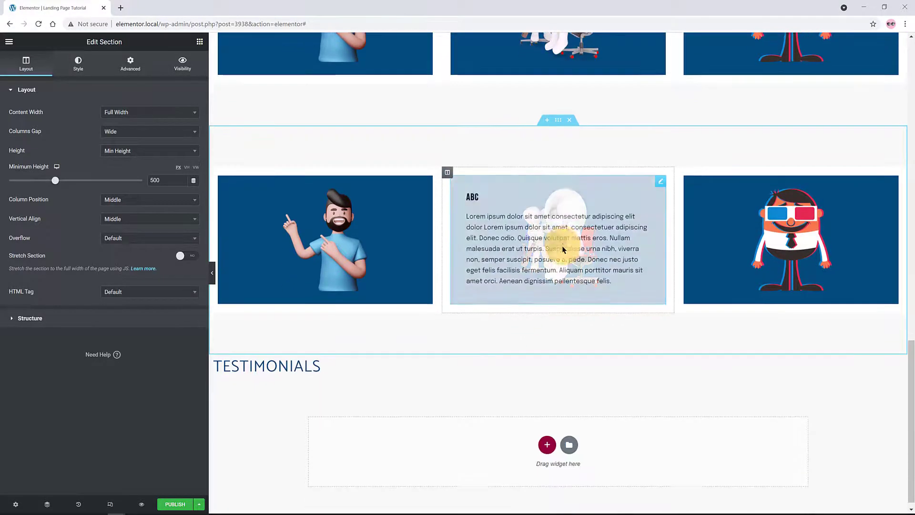
drag(559, 124, 511, 367)
scroll(555, 296, up, 4)
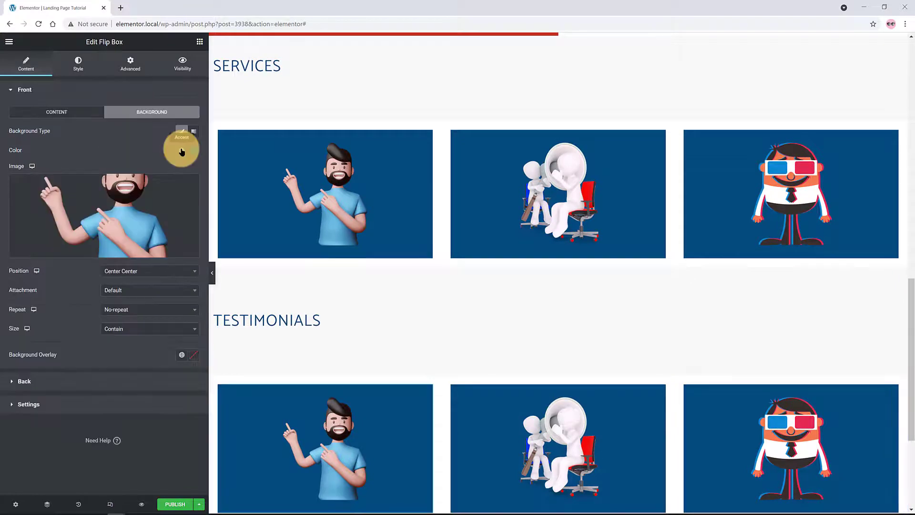
Give the first flip box front a Primary red background with the gifts image
click(182, 150)
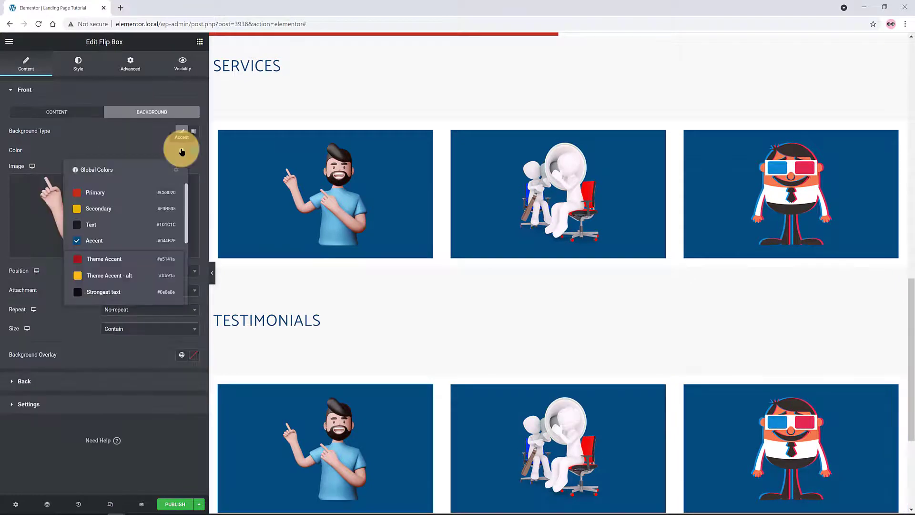
click(135, 193)
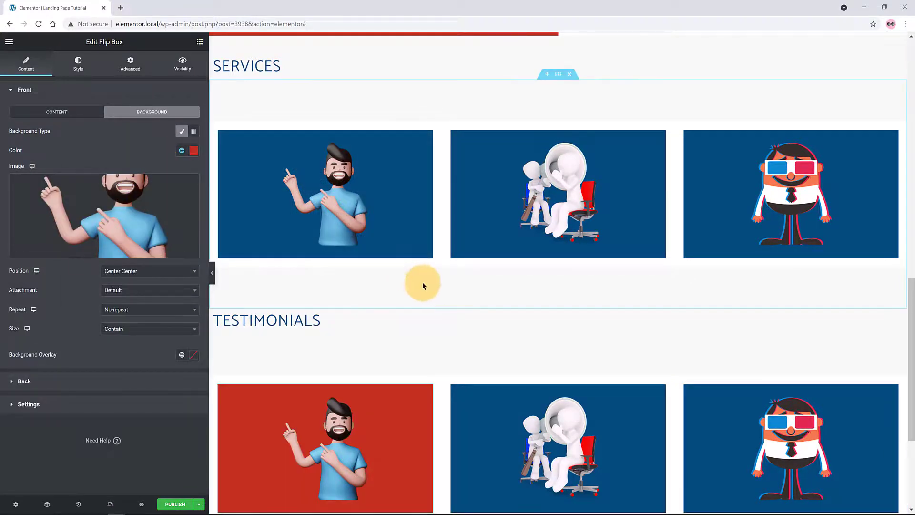
scroll(439, 287, down, 1)
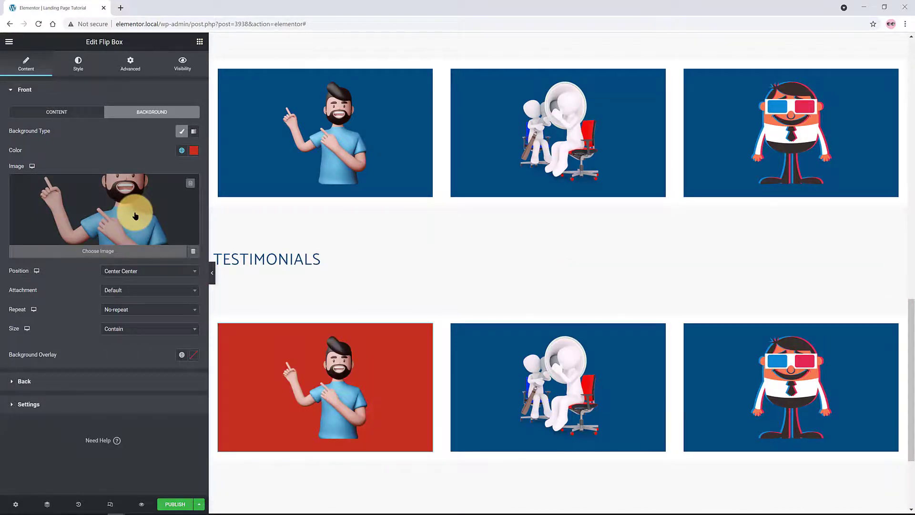
click(135, 216)
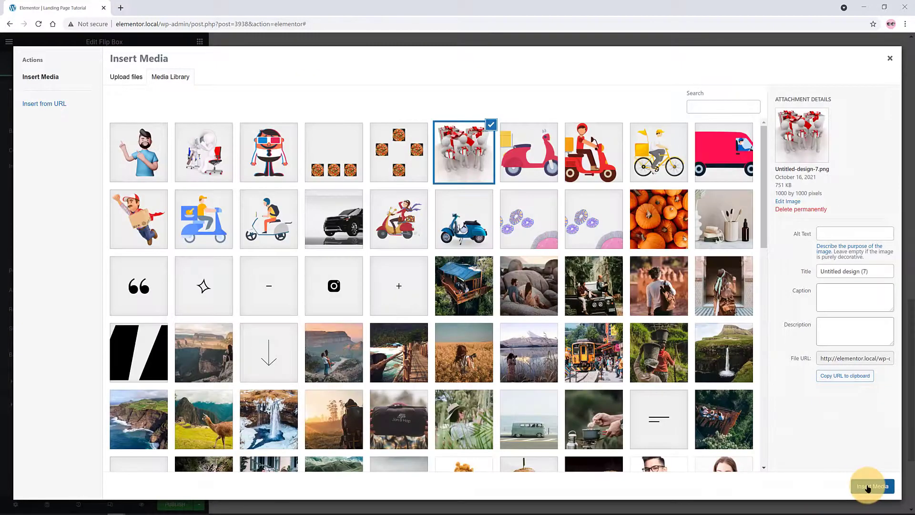
click(870, 486)
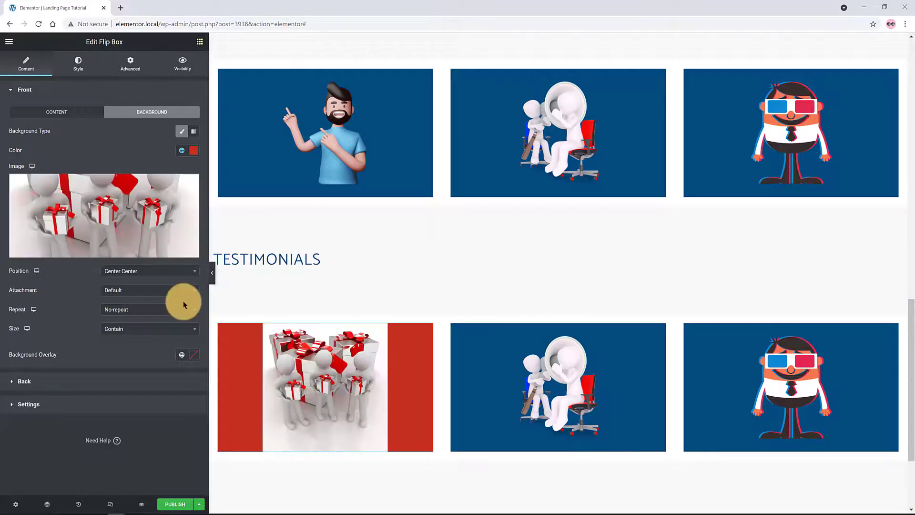
Title the flip-box backs MMM GROUP, DEW GROUP and MORGAN INC
mouse_move(286, 351)
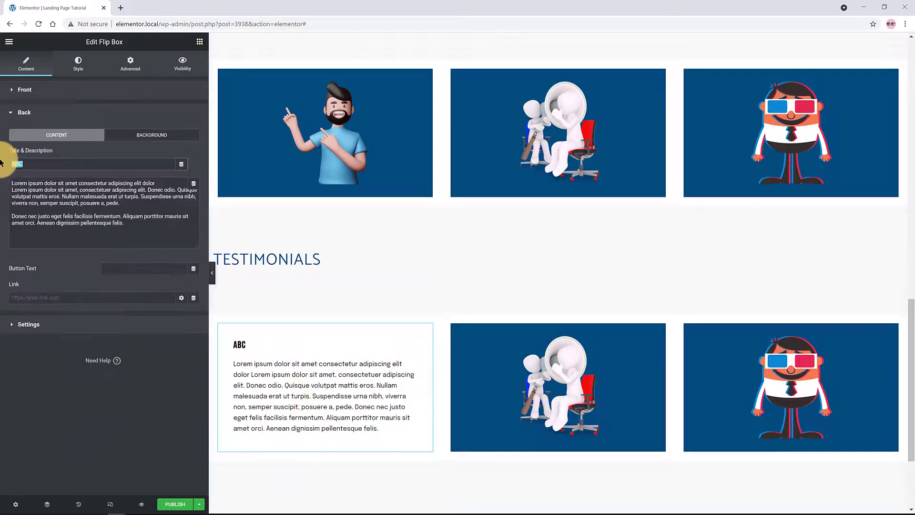
text(MMM Group)
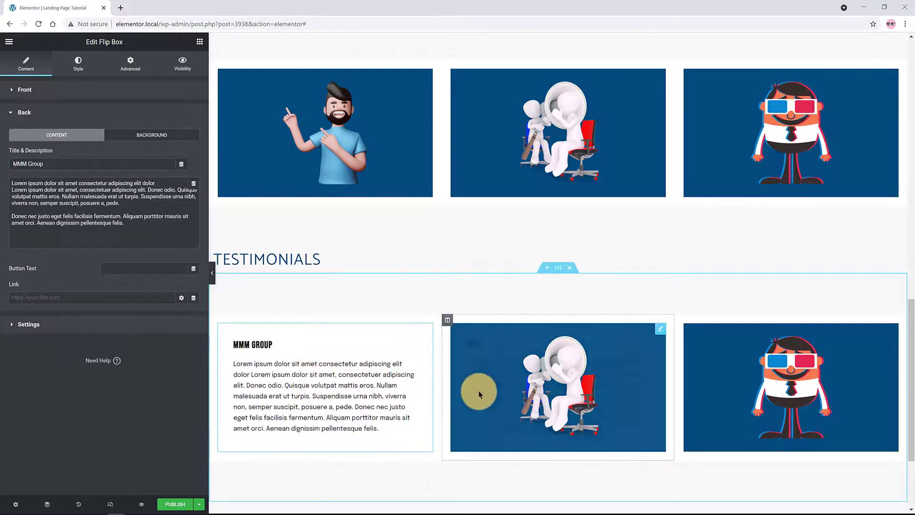
mouse_move(479, 391)
click(496, 351)
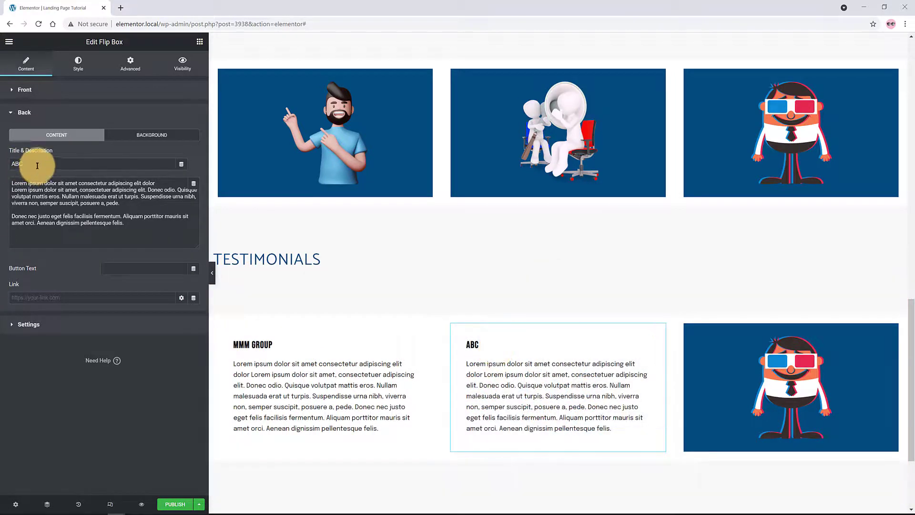
drag(38, 165, 1, 162)
text(DE)
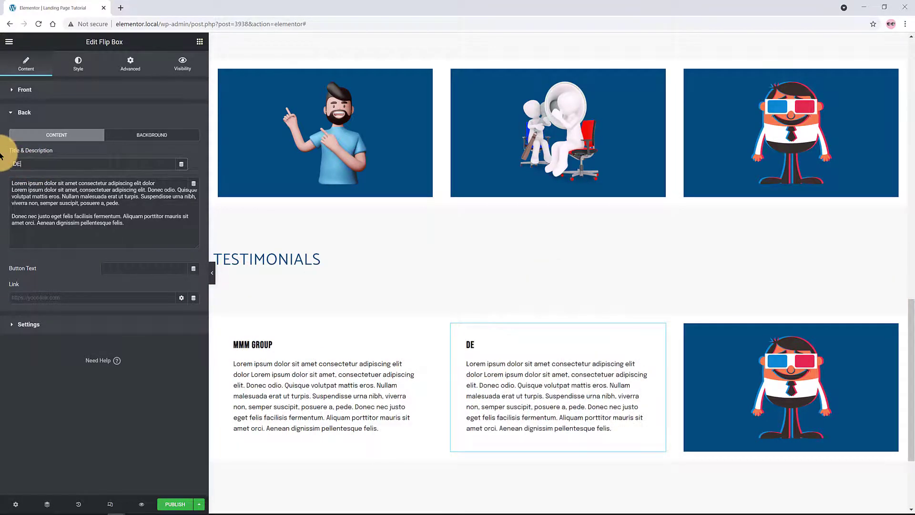
text(W GROUP)
mouse_move(791, 348)
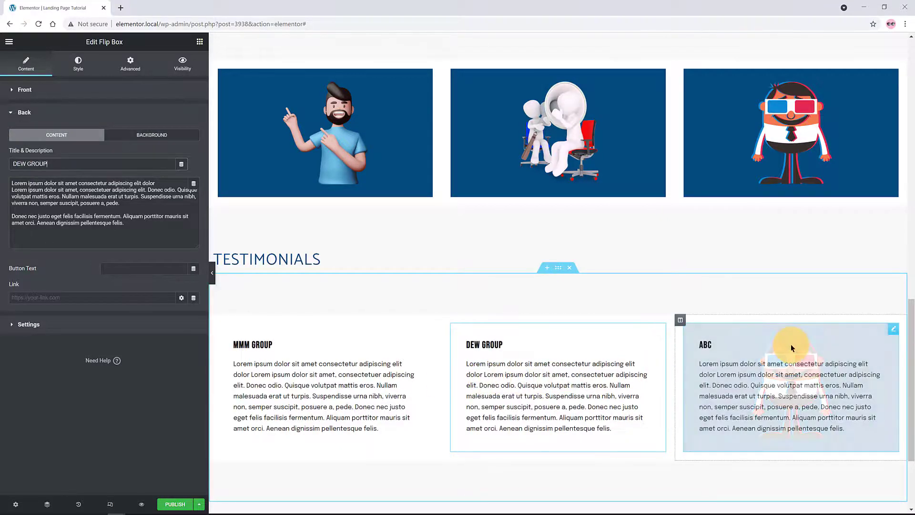
click(761, 348)
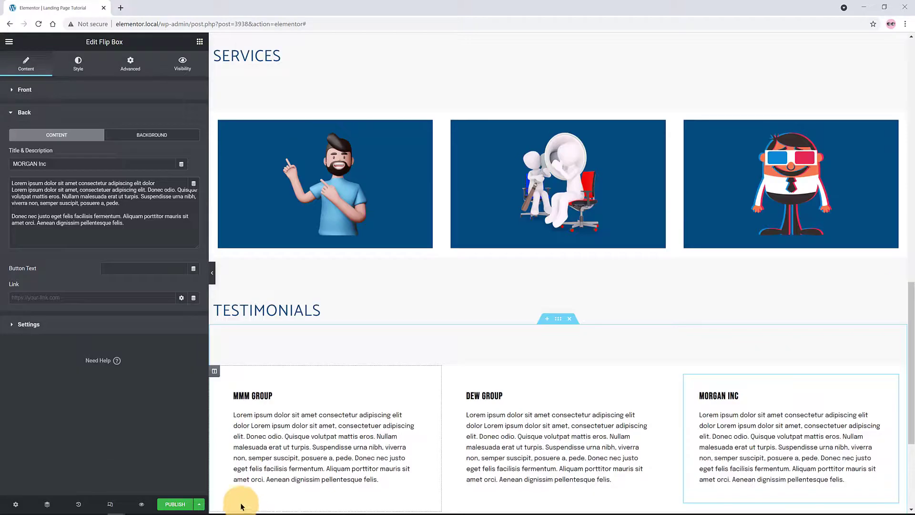
click(419, 443)
scroll(429, 384, down, 1)
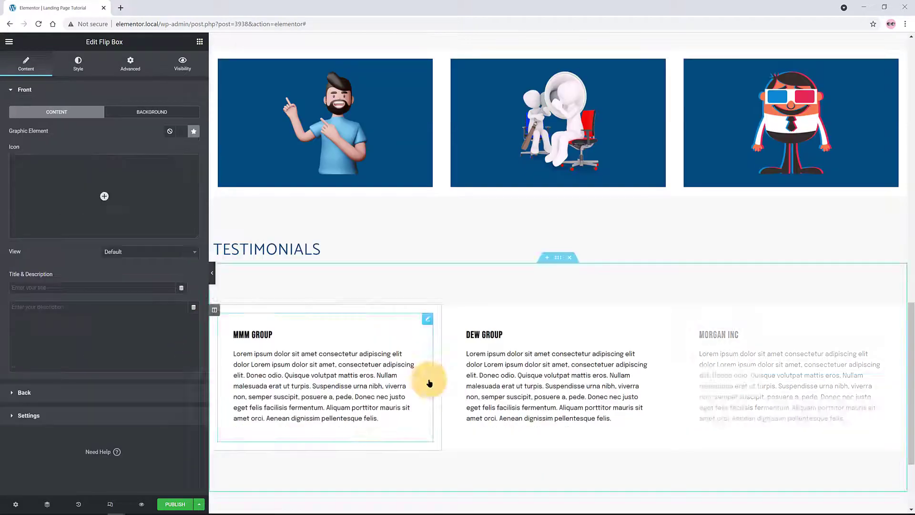
scroll(544, 452, down, 2)
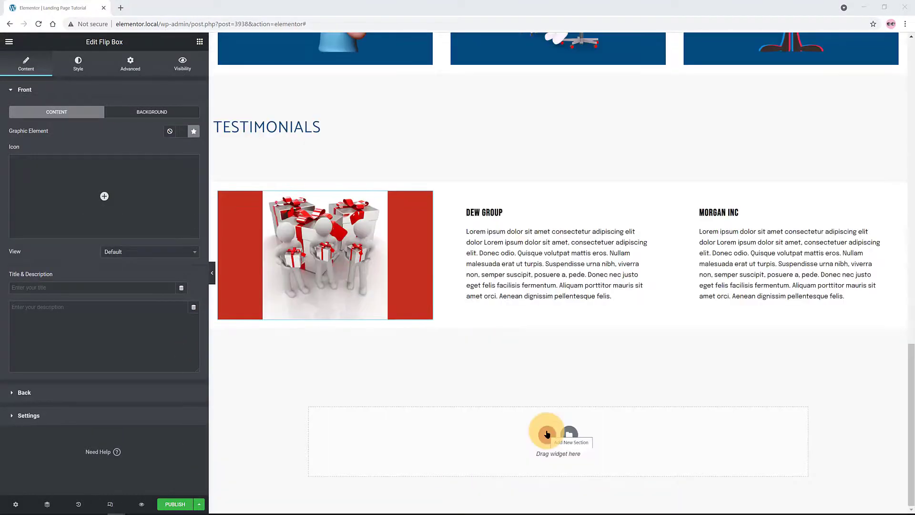
Add a two-column, full-width section with a 685 px minimum height below the testimonials
click(547, 434)
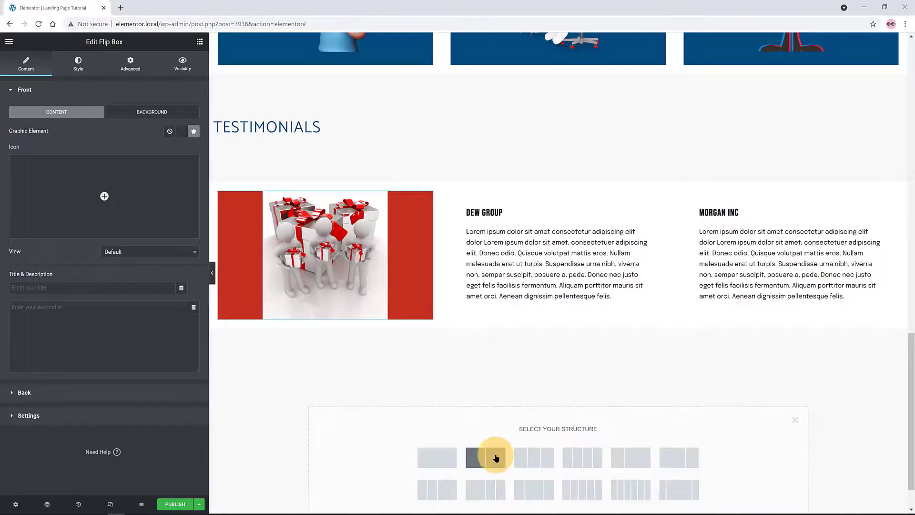
click(496, 457)
click(143, 113)
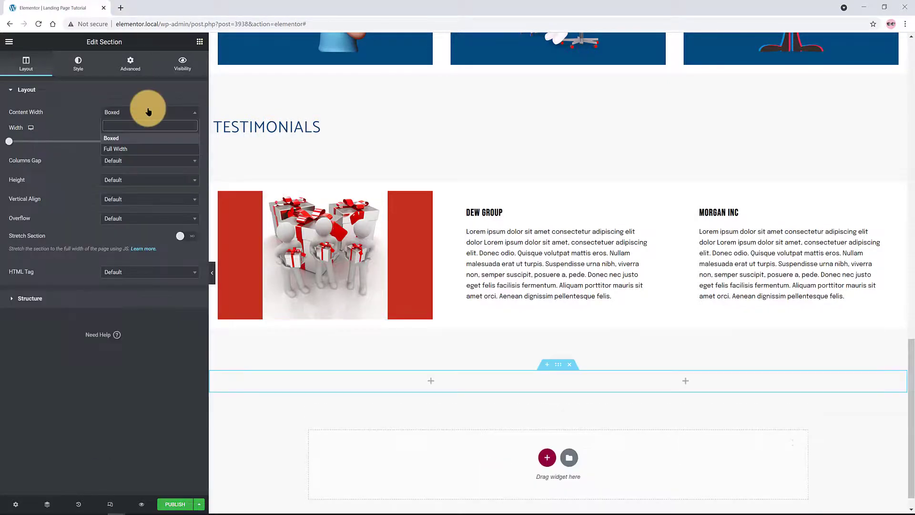
click(138, 143)
click(150, 151)
click(138, 180)
drag(168, 181, 122, 180)
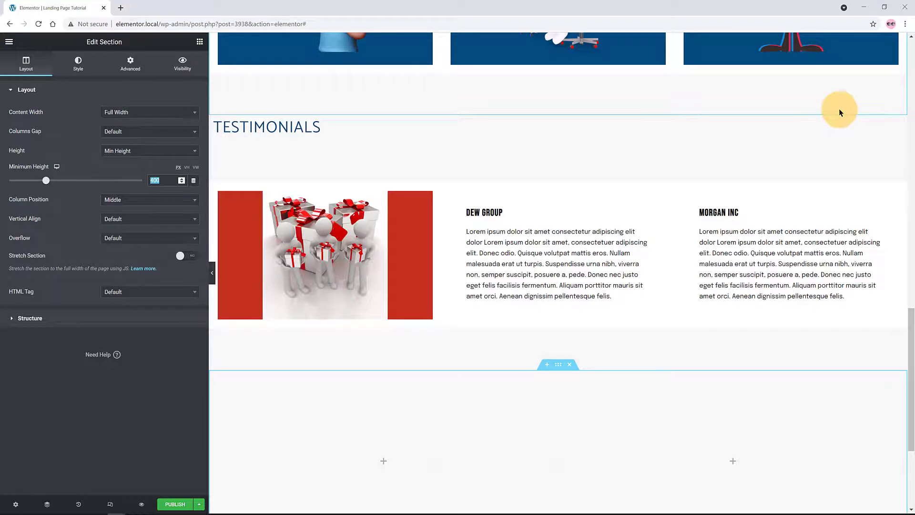
text(685)
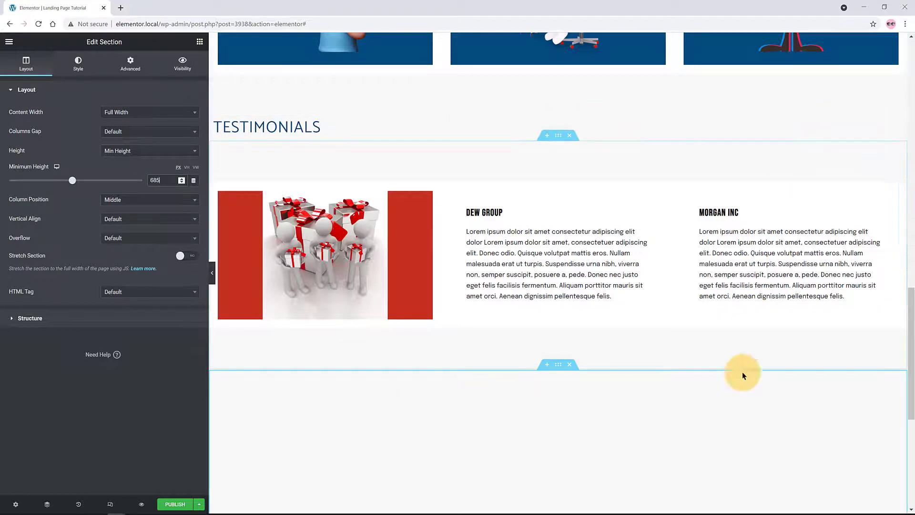
Set the section's column position and vertical alignment to Middle
click(146, 200)
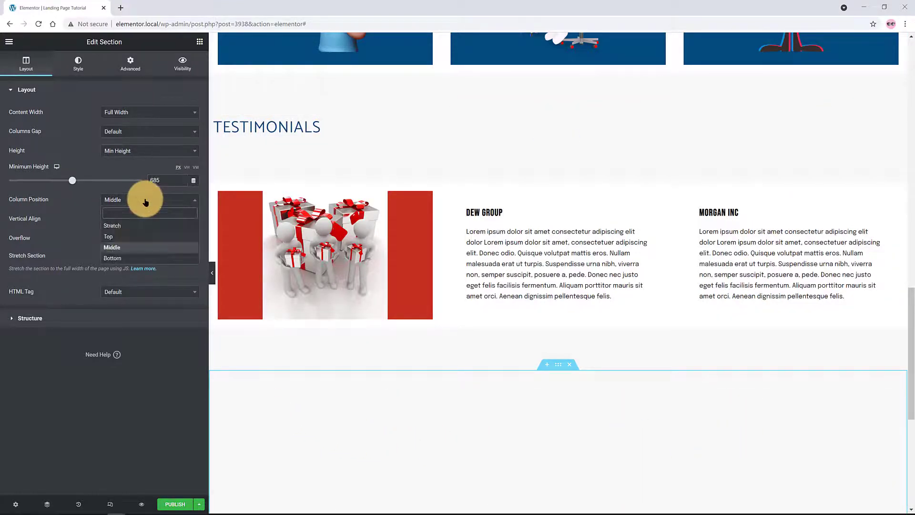
click(123, 247)
click(141, 220)
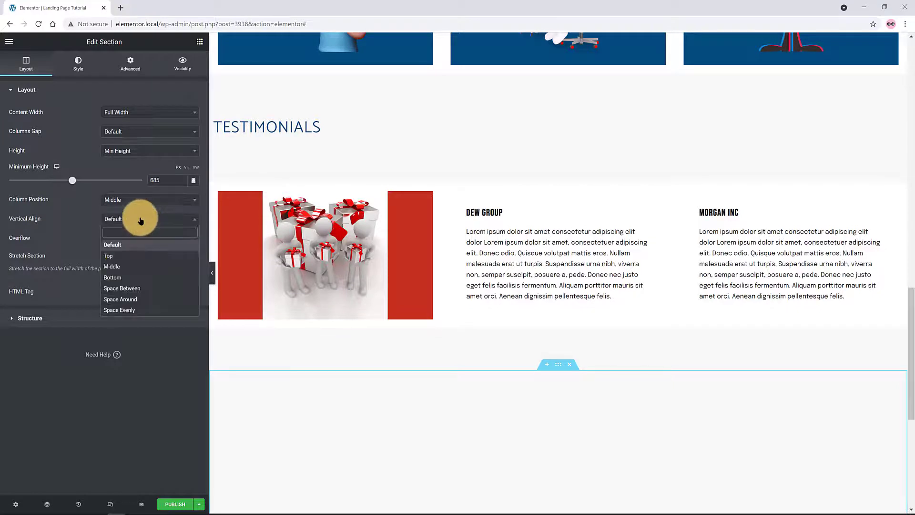
click(125, 266)
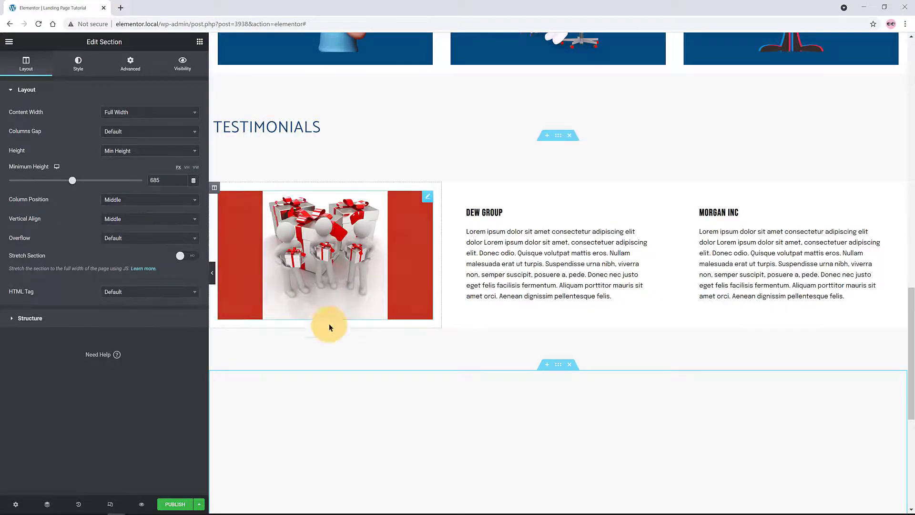
scroll(329, 328, down, 4)
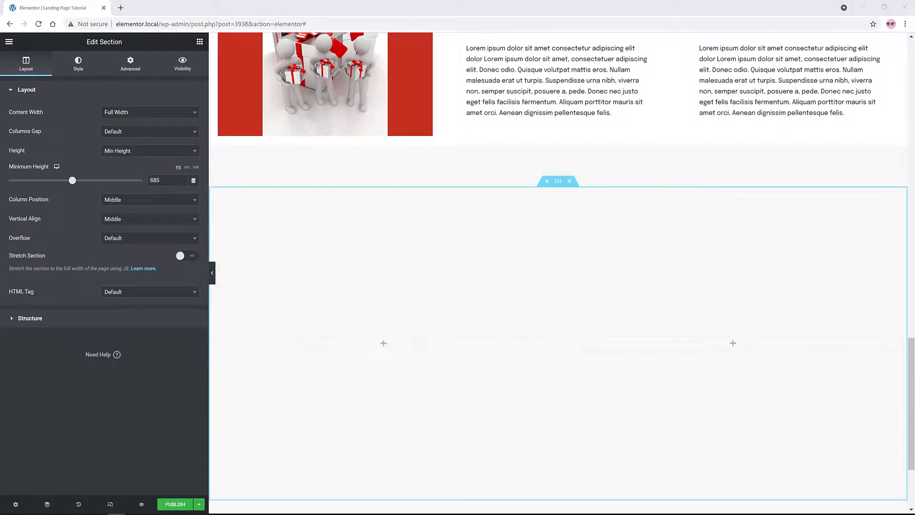
Colour the section background Secondary yellow and overlay the hamburger photo
click(156, 133)
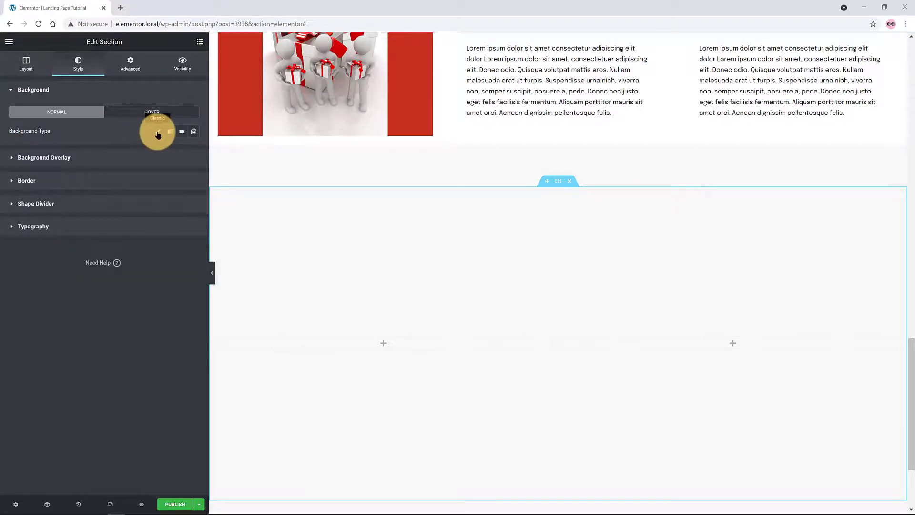
click(181, 152)
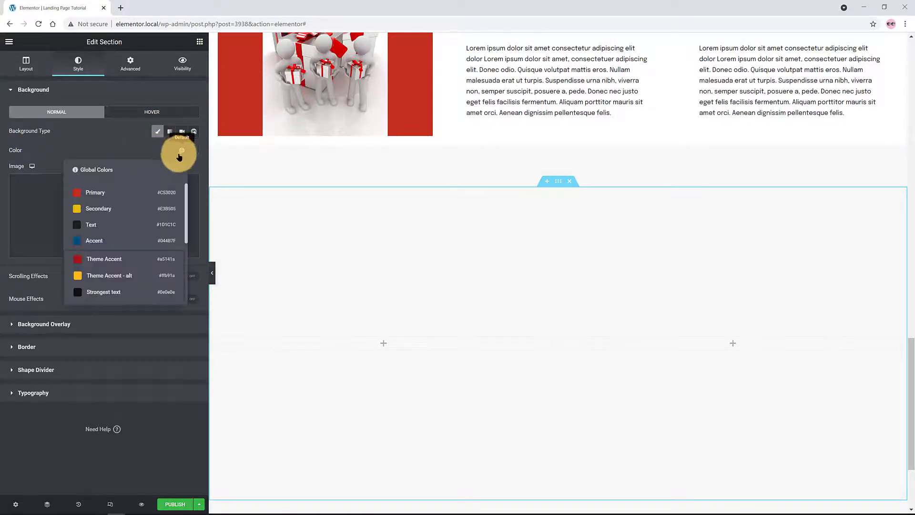
click(114, 209)
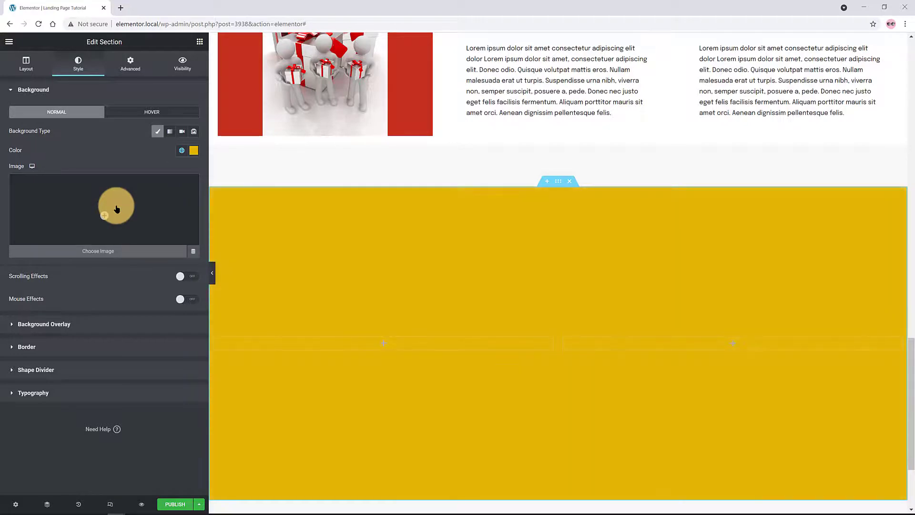
click(44, 323)
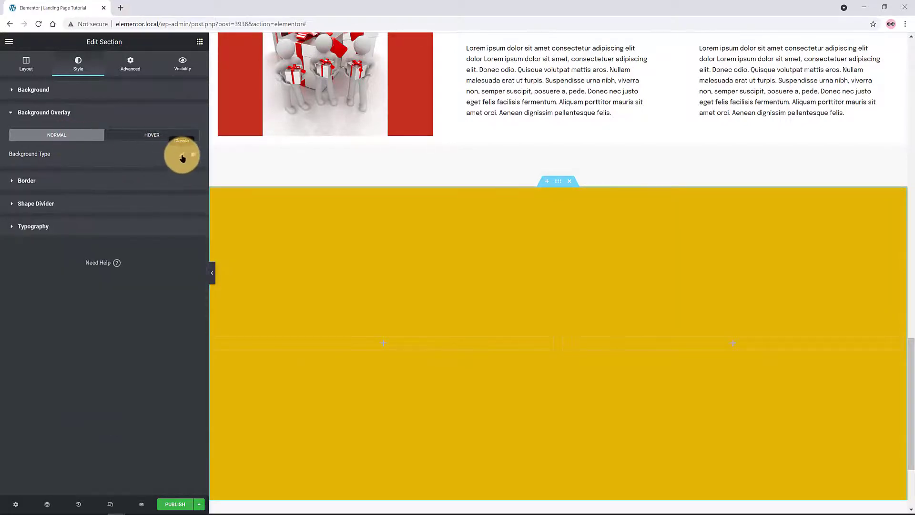
click(182, 154)
click(117, 239)
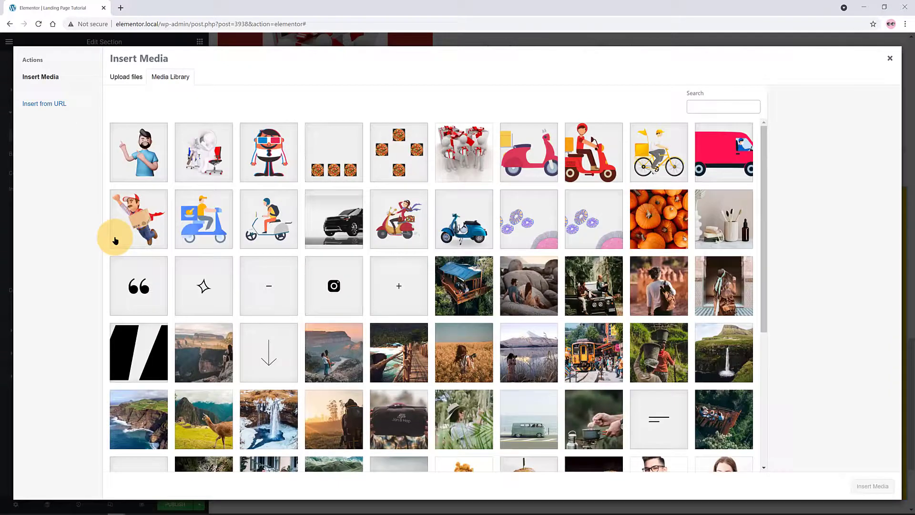
scroll(115, 239, down, 6)
click(593, 180)
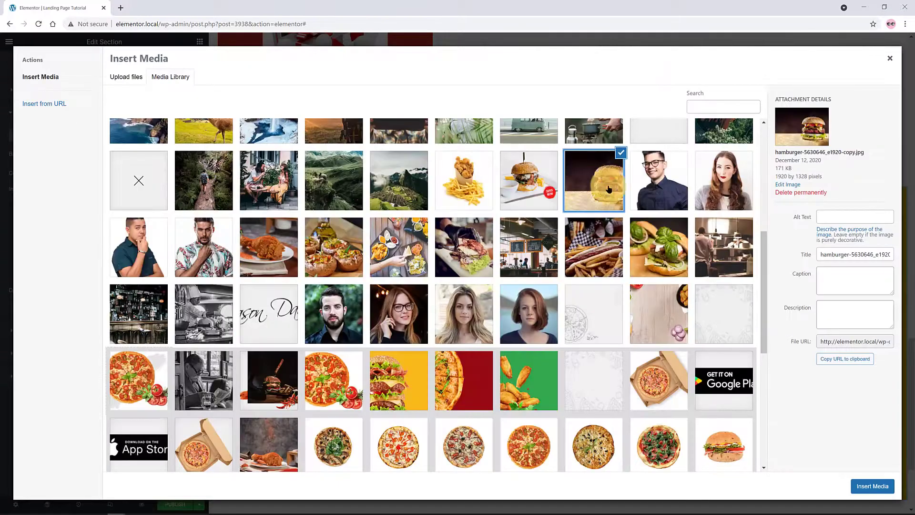
click(857, 486)
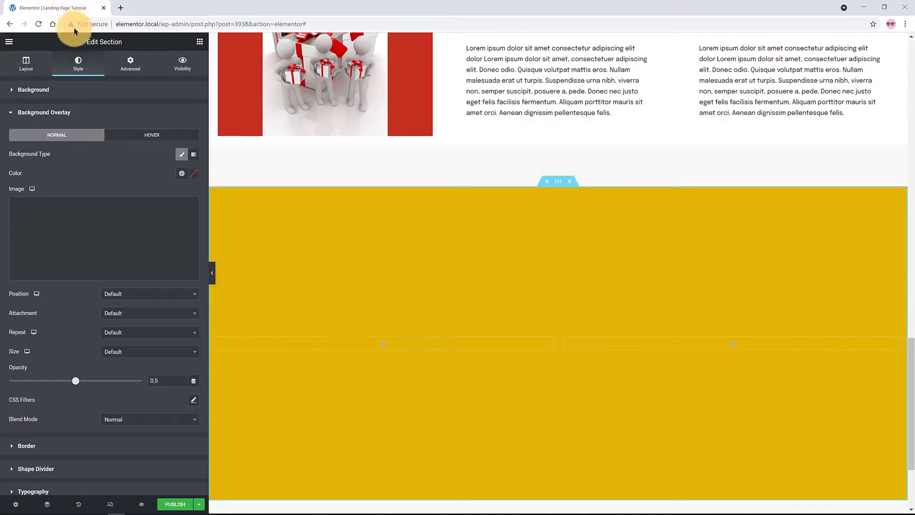
Centre the burger overlay image, lower its opacity, and set blend mode to Overlay
click(147, 302)
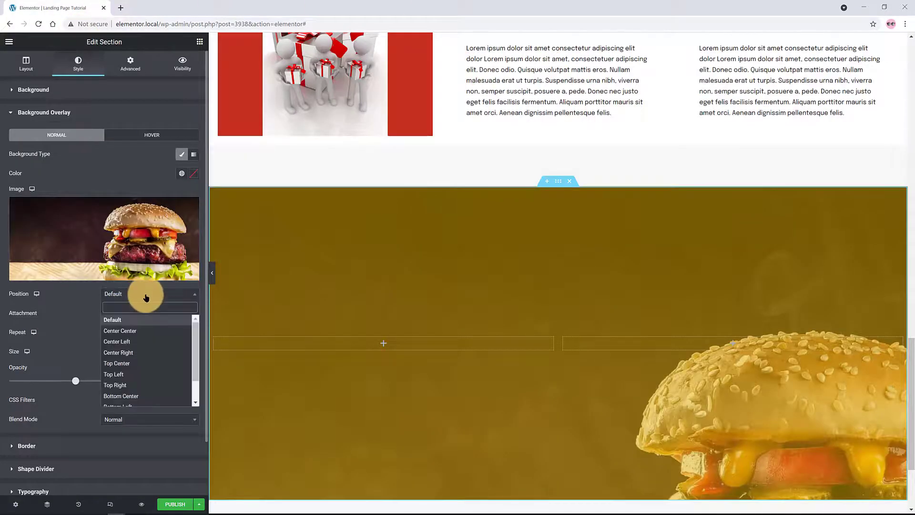
click(145, 333)
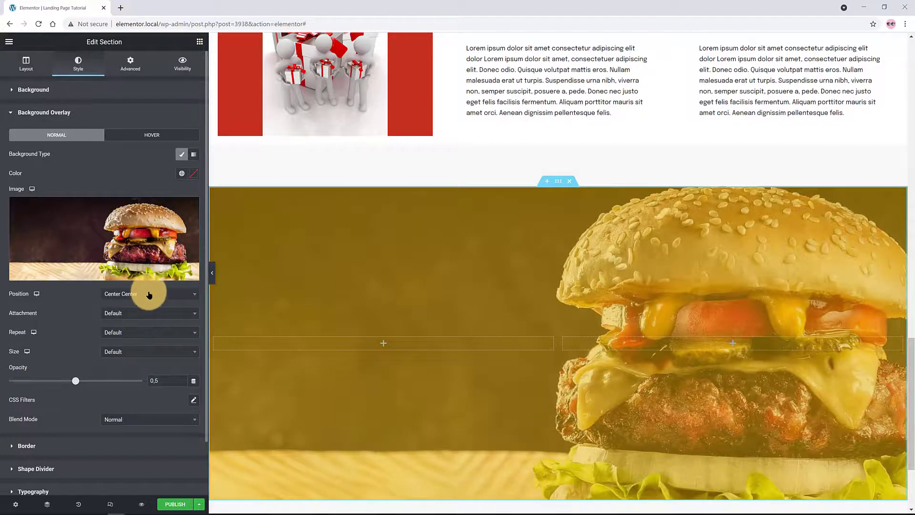
click(148, 294)
click(143, 333)
drag(75, 380, 37, 380)
click(143, 294)
click(135, 381)
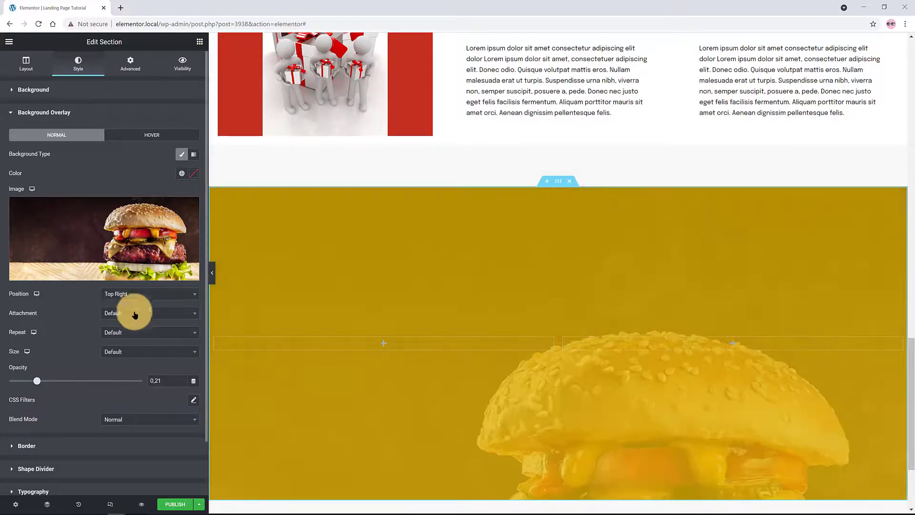
click(133, 292)
click(129, 334)
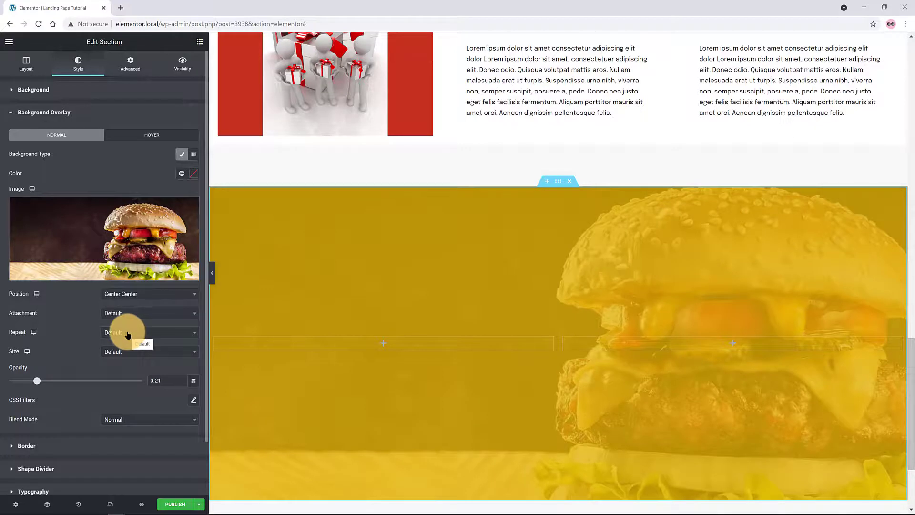
drag(37, 380, 19, 381)
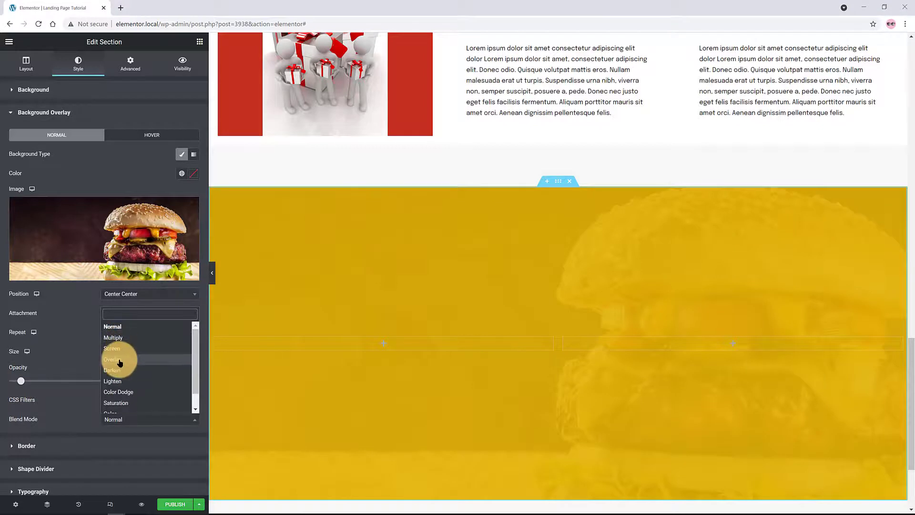
click(119, 360)
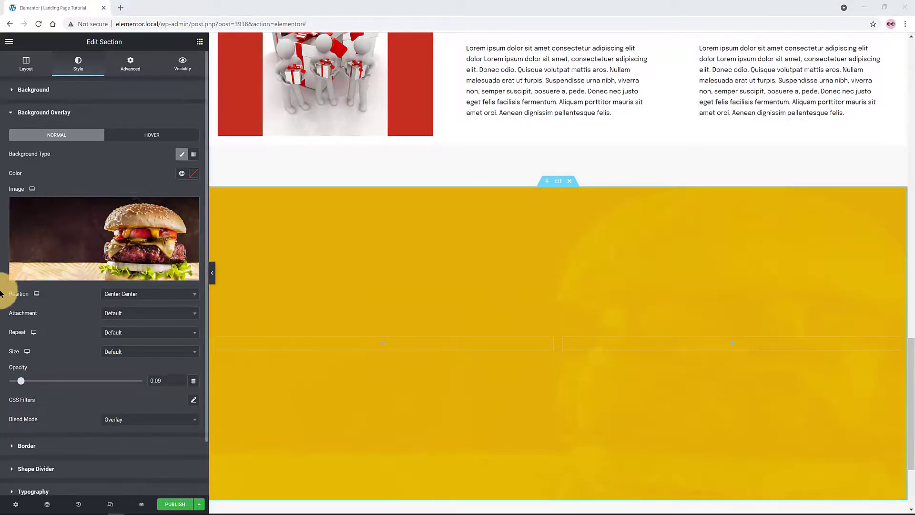
Add a top Arrow shape divider at width 250 and drop a heading into the left column
click(38, 472)
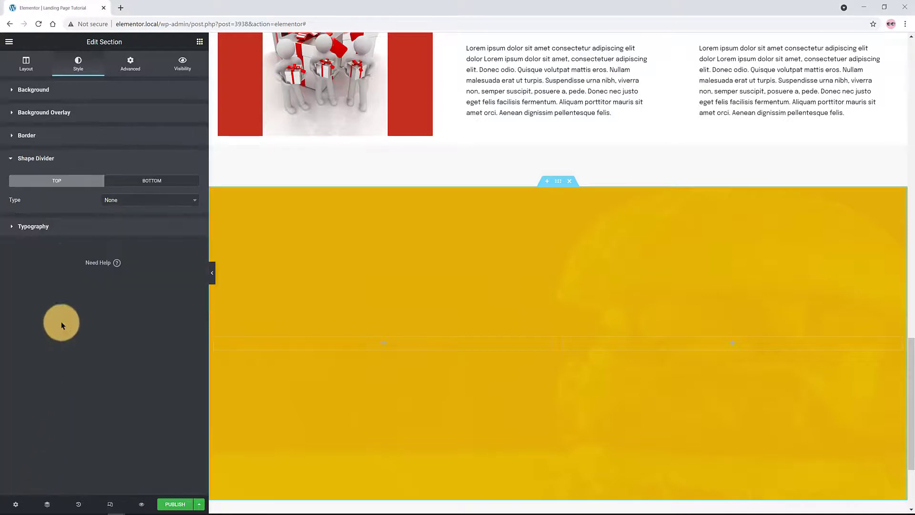
click(126, 201)
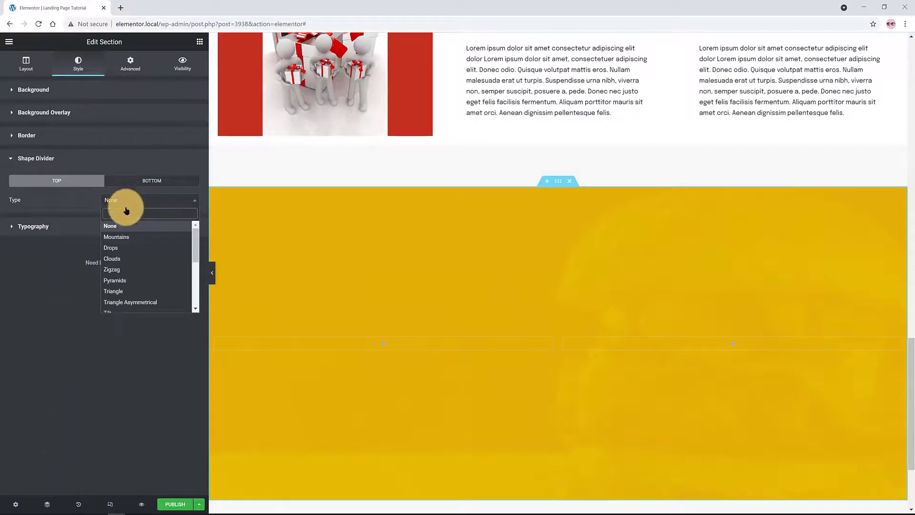
scroll(191, 282, down, 5)
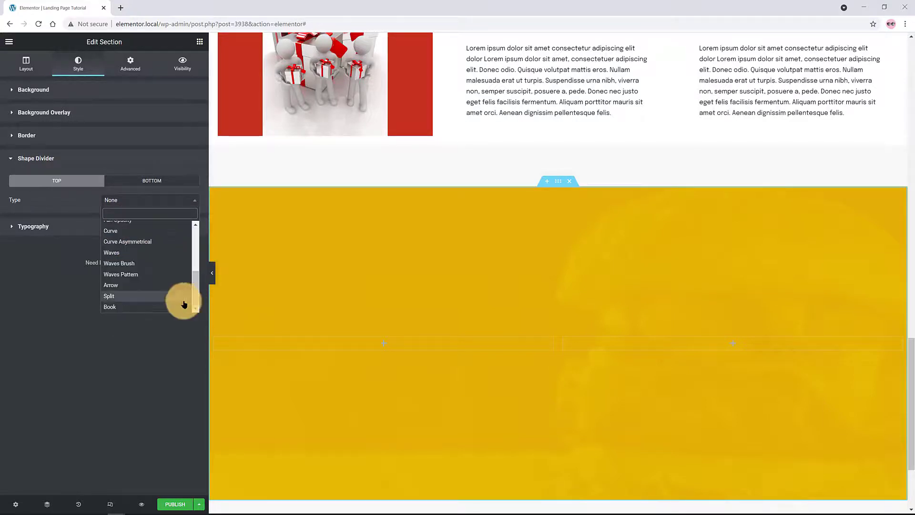
click(139, 285)
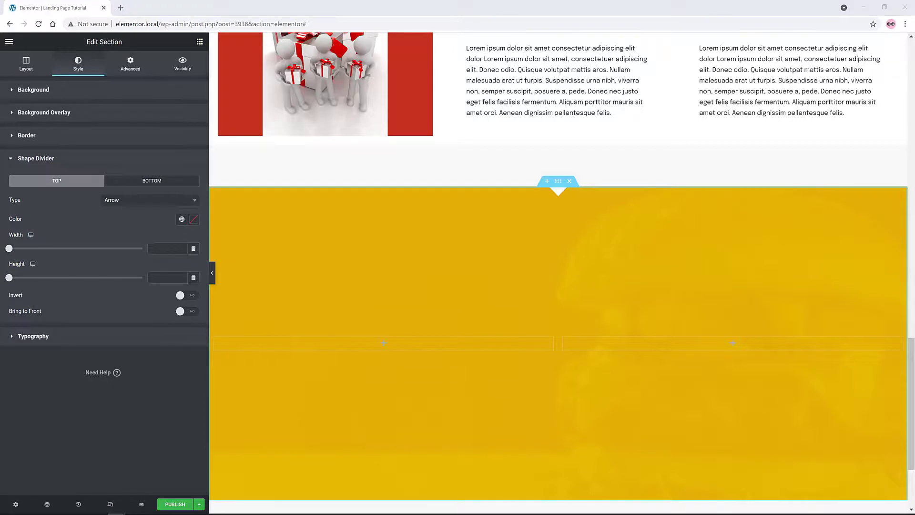
click(108, 245)
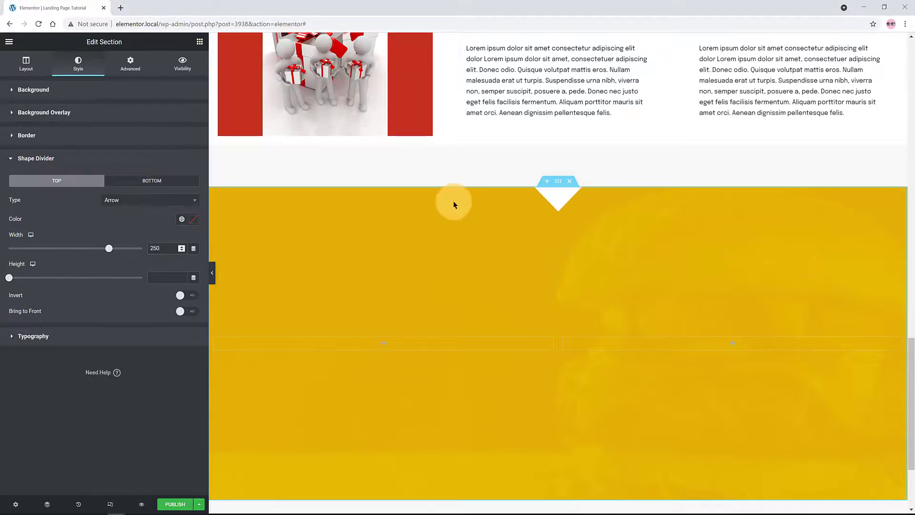
click(200, 42)
drag(104, 129, 379, 344)
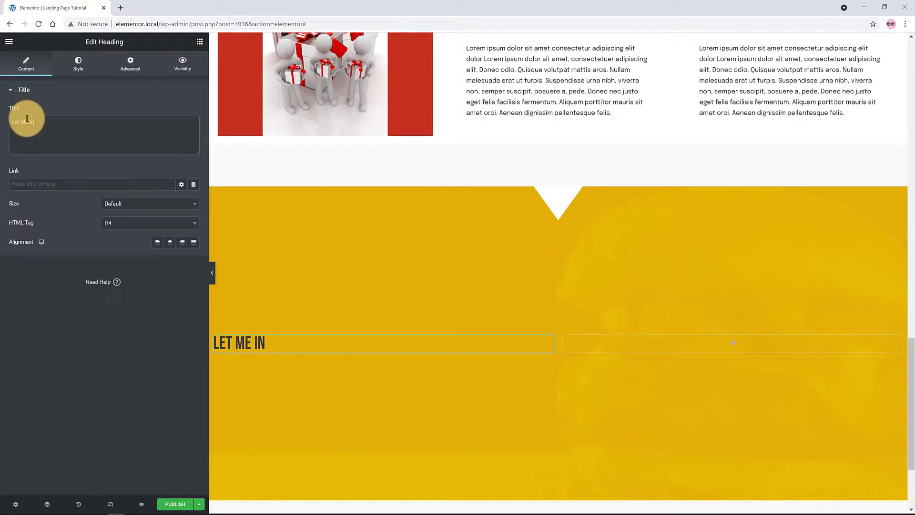
Title the heading LET ME IN, right-align it, and set its font to Catamaran
click(28, 122)
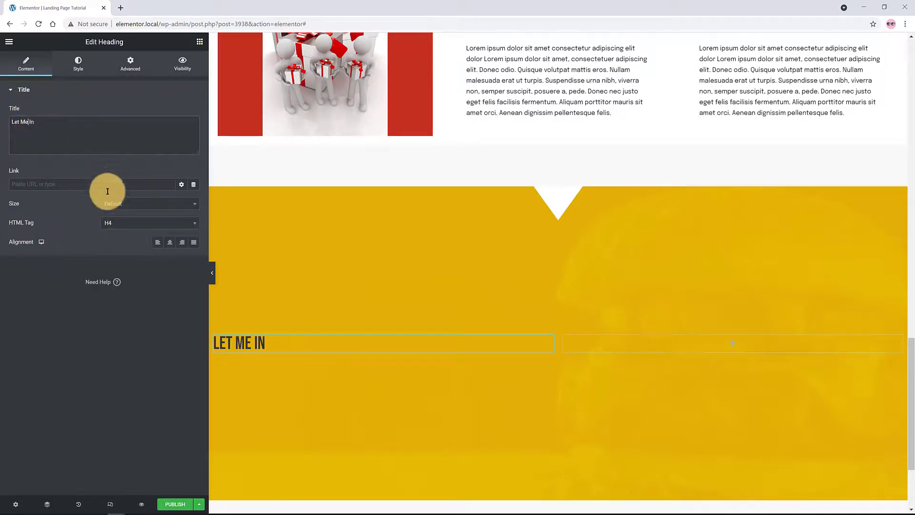
click(182, 242)
click(78, 64)
click(194, 131)
click(143, 174)
text(Cata)
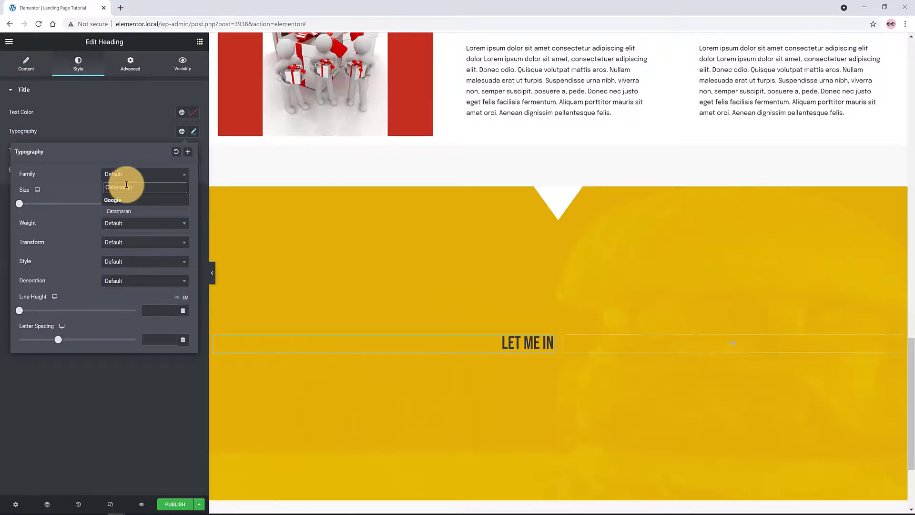
text(maran)
click(125, 211)
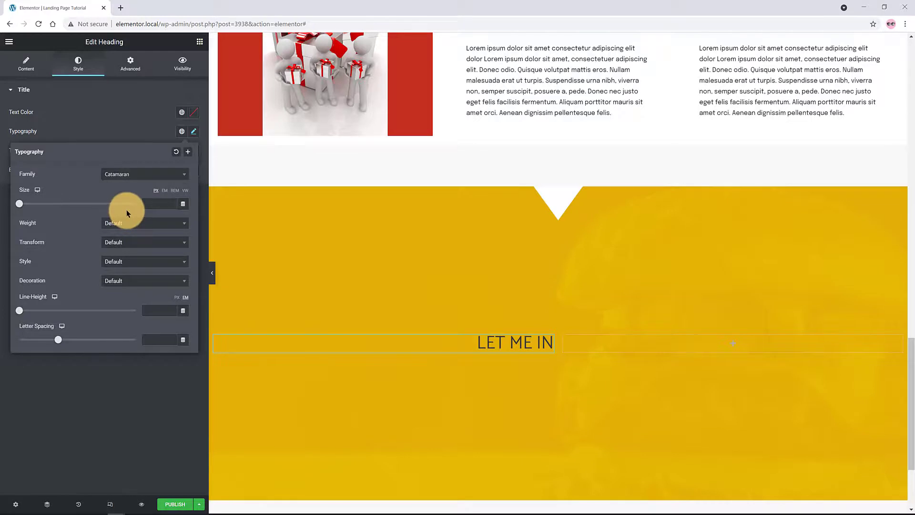
Set the heading size to 4 rem and its text colour to white
click(174, 190)
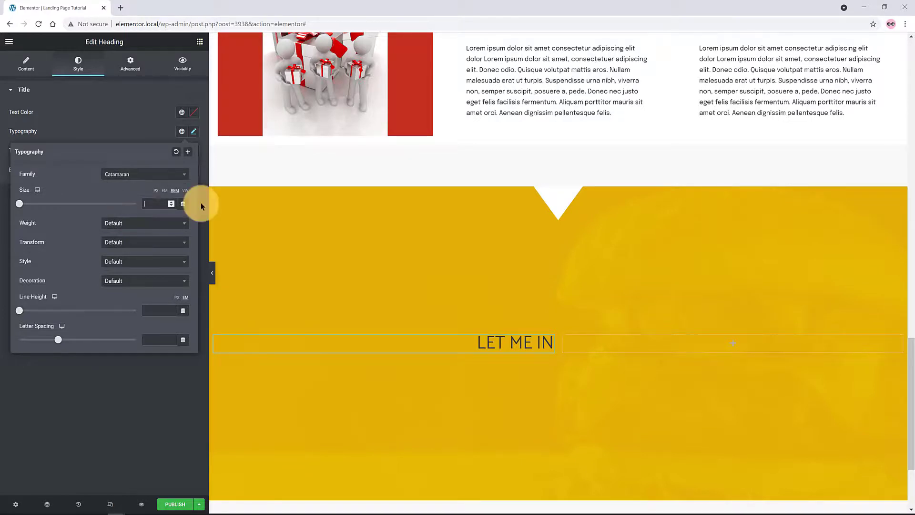
text(4)
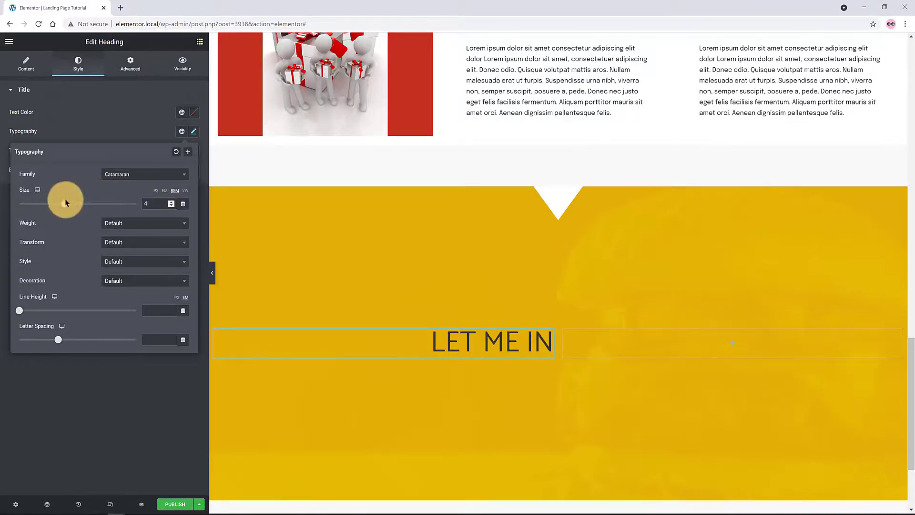
click(129, 412)
click(182, 112)
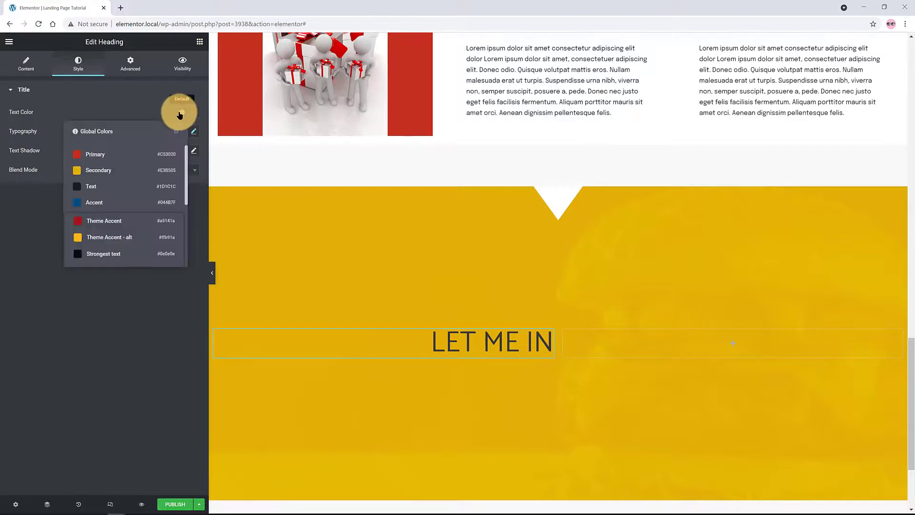
click(171, 255)
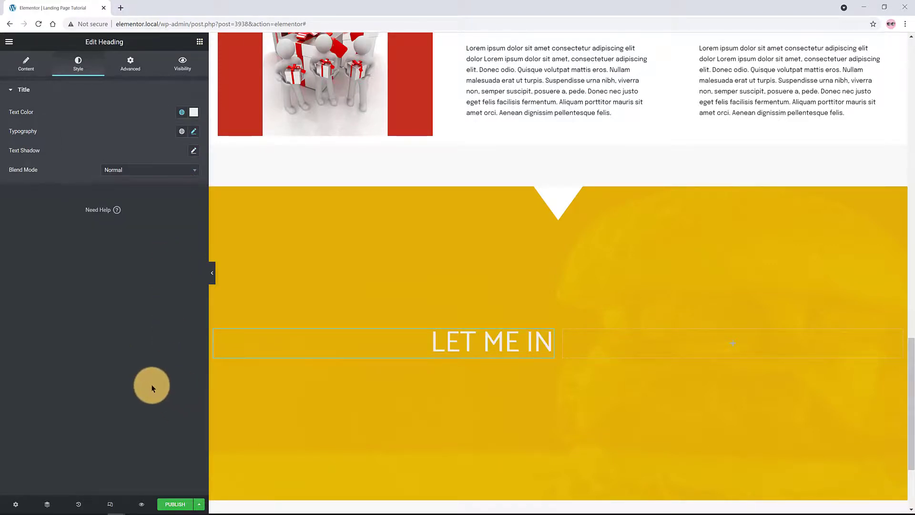
click(200, 41)
Add a form to the right column, delete its Message field, and hide labels
drag(90, 102, 604, 513)
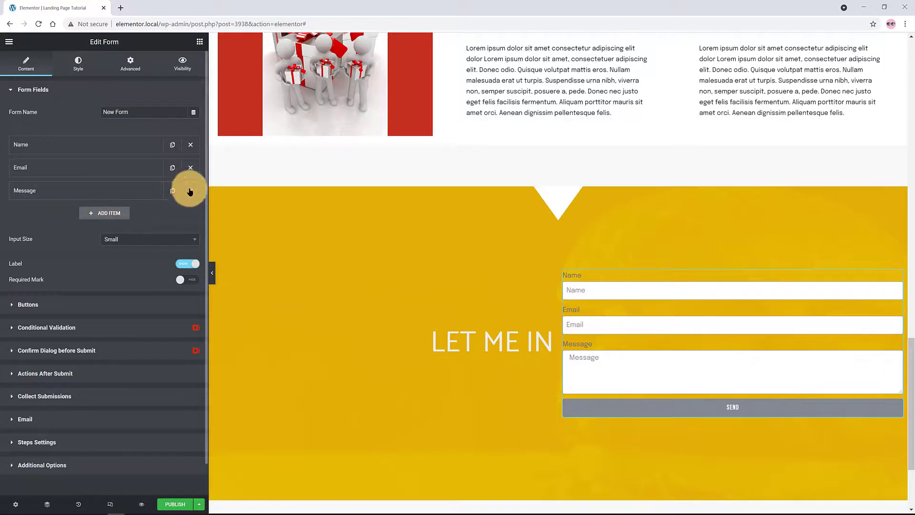
click(191, 191)
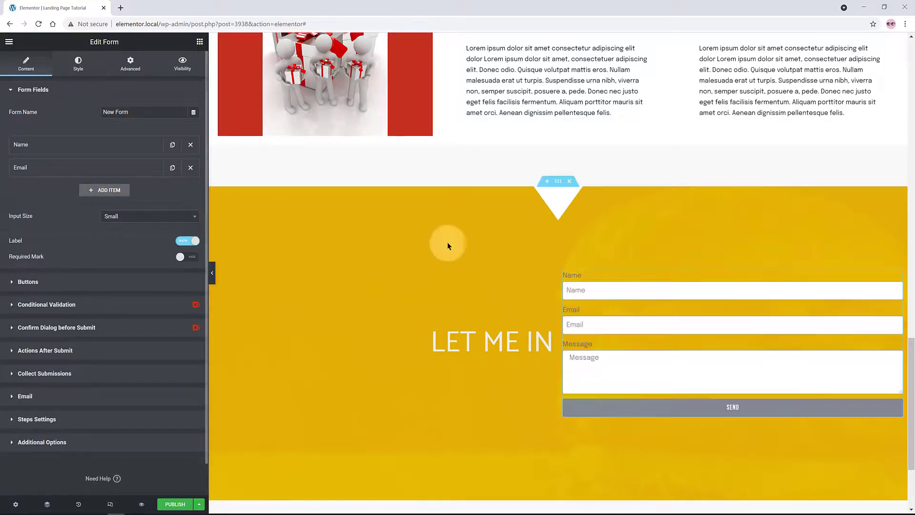
click(187, 241)
Set both the Name and Email fields to 25% column width
click(73, 150)
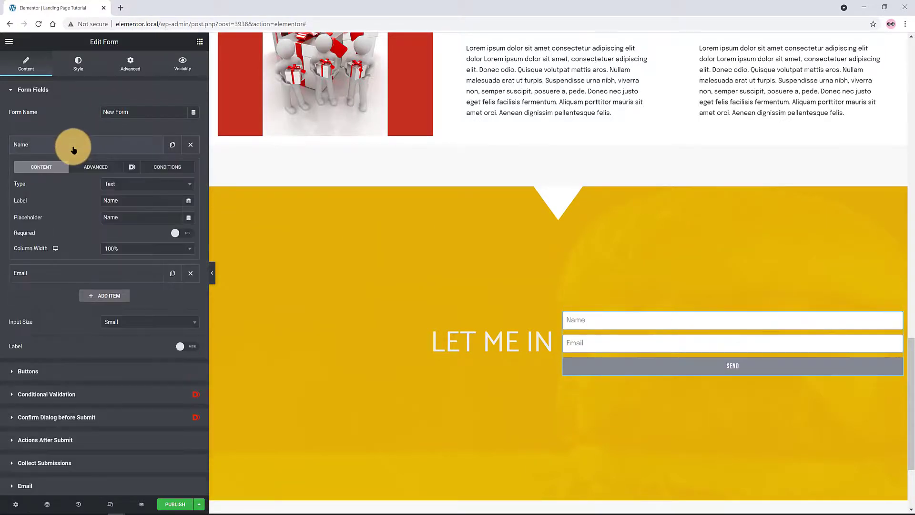
click(123, 248)
scroll(190, 310, up, 2)
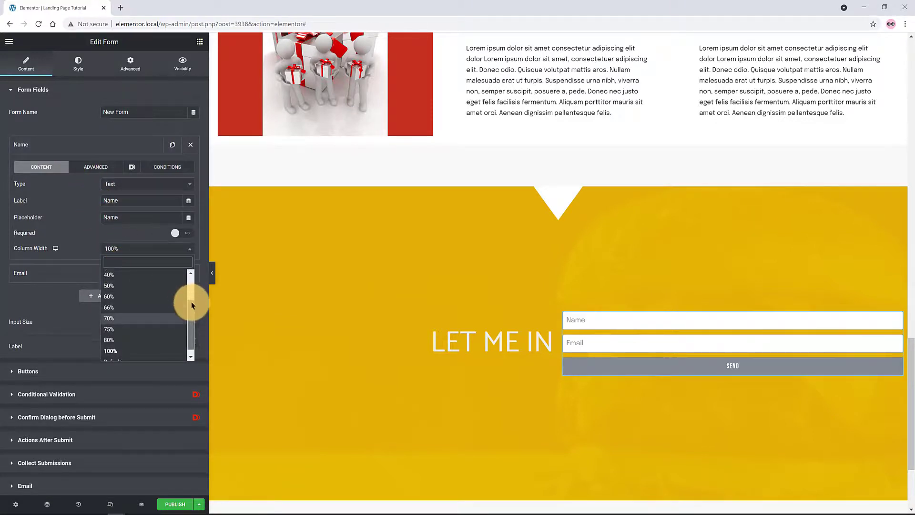
drag(191, 301, 190, 285)
click(119, 286)
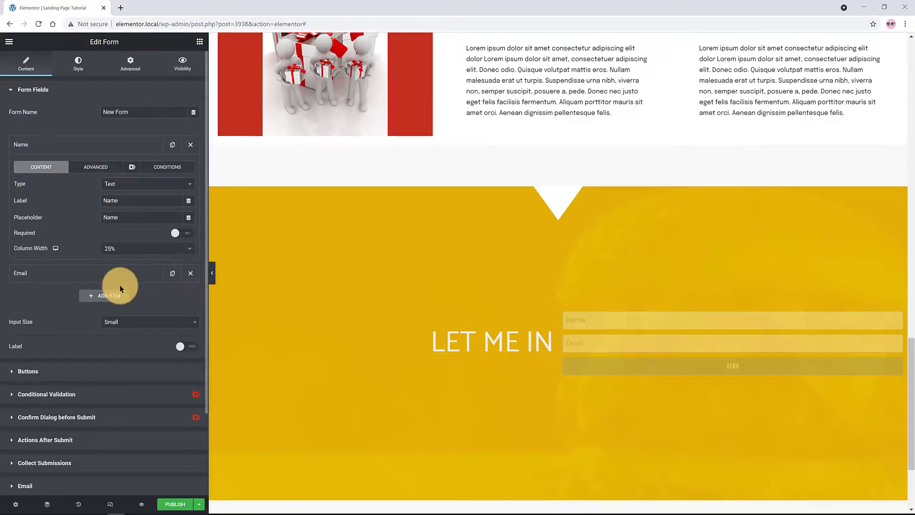
click(115, 275)
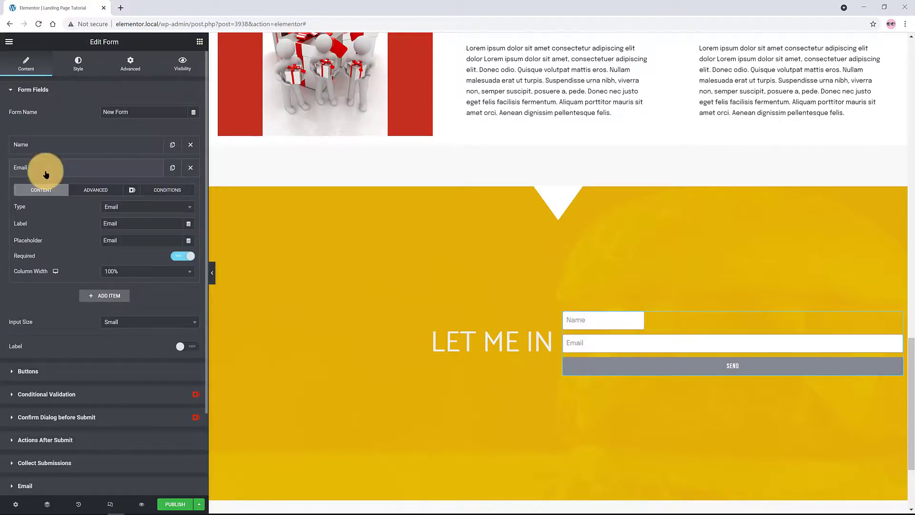
click(131, 274)
drag(191, 367, 191, 324)
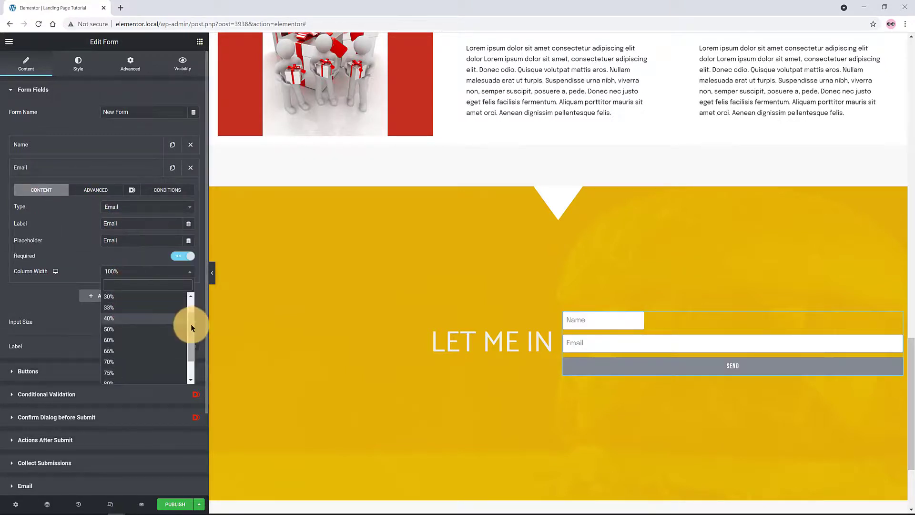
click(135, 308)
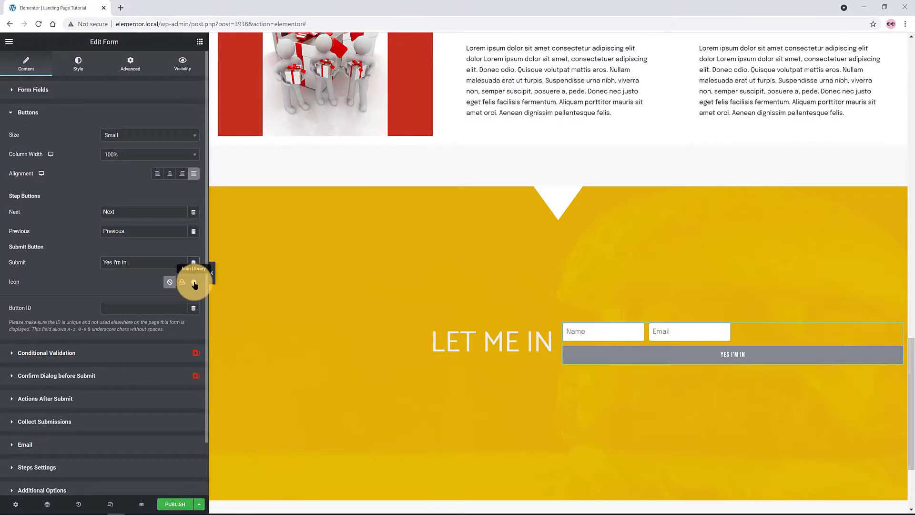
Add an arrow-circle icon to the submit button, placed after the text
click(194, 282)
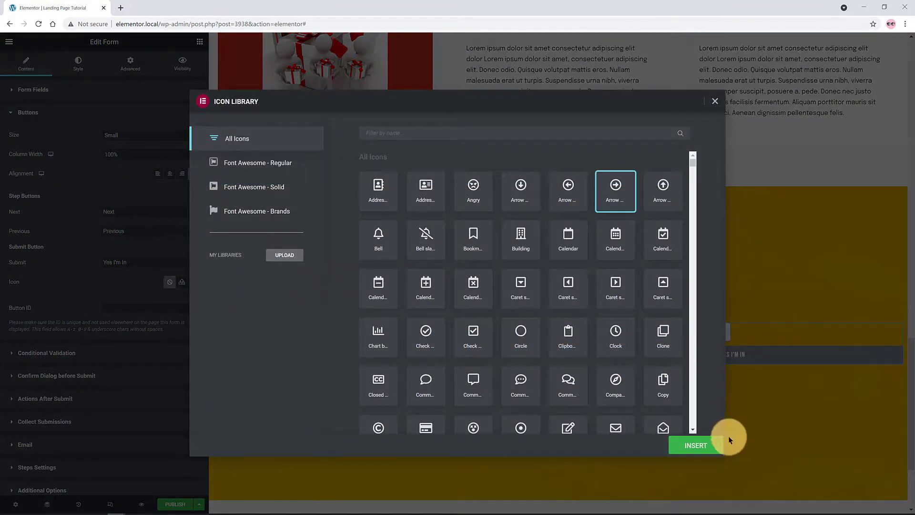
click(699, 445)
click(151, 302)
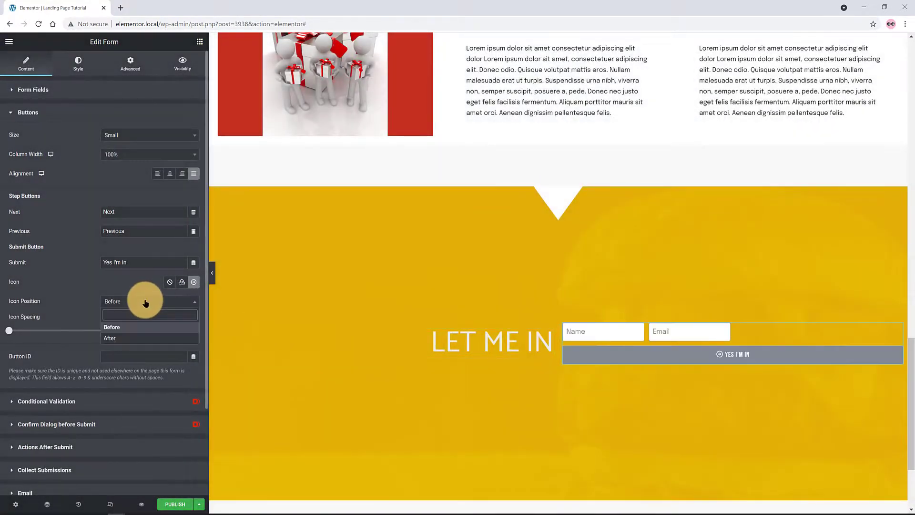
click(144, 339)
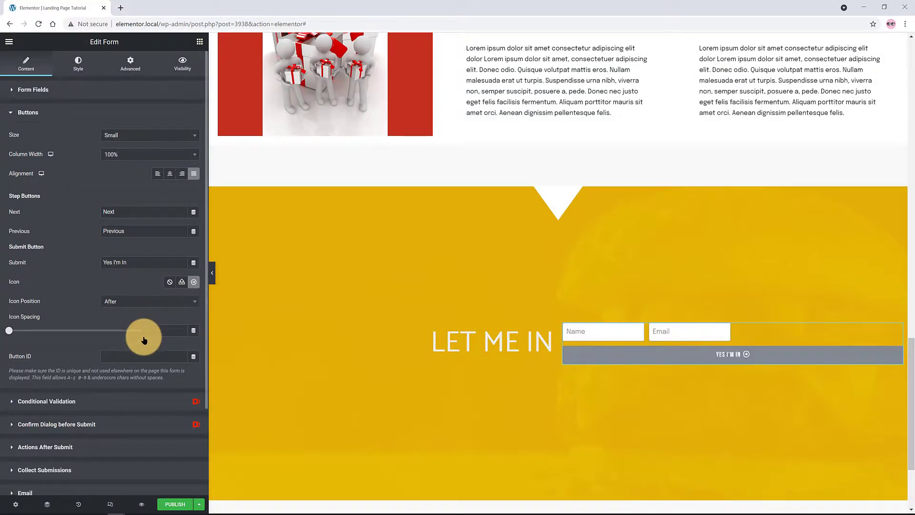
Set the form buttons' column width to 50%
click(128, 158)
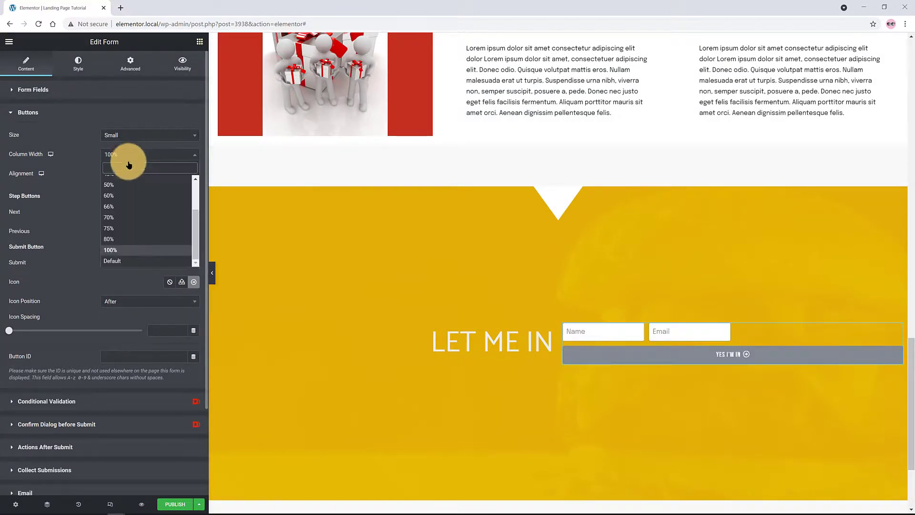
click(124, 186)
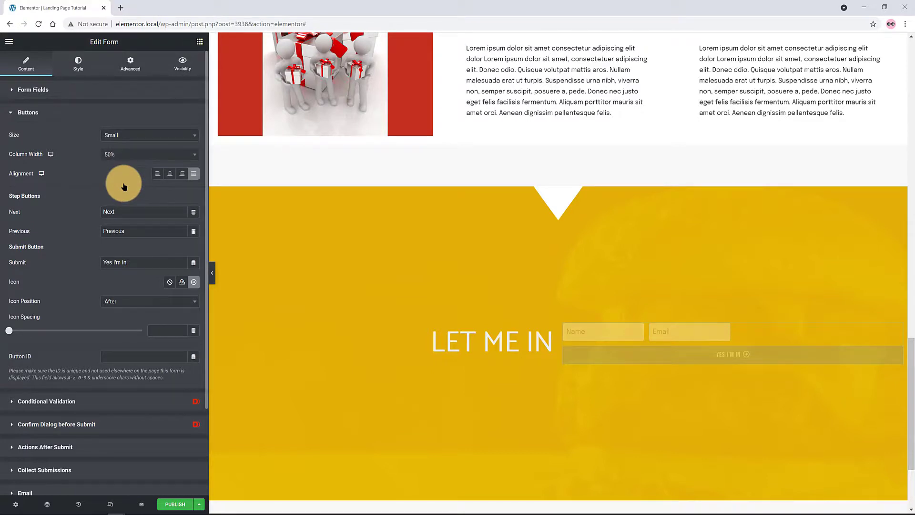
click(769, 332)
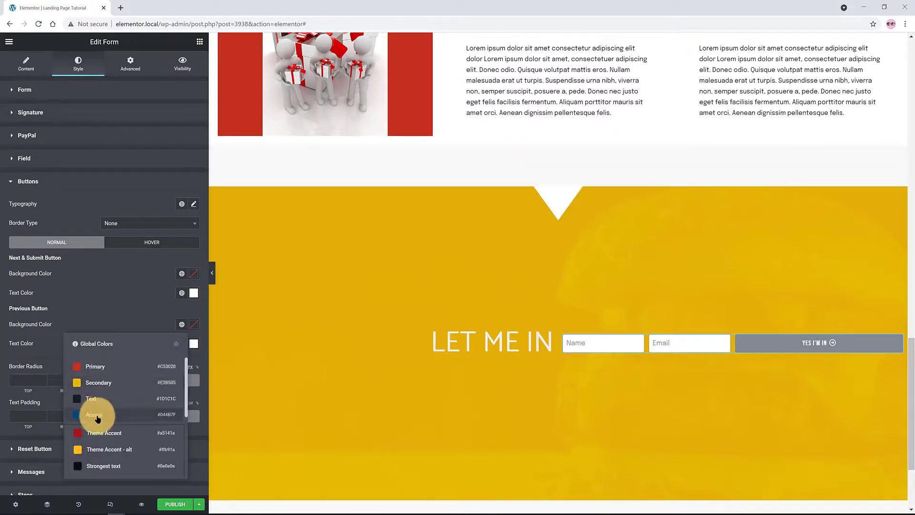
Make the submit button background Accent blue with a border radius of 50
click(97, 418)
click(181, 273)
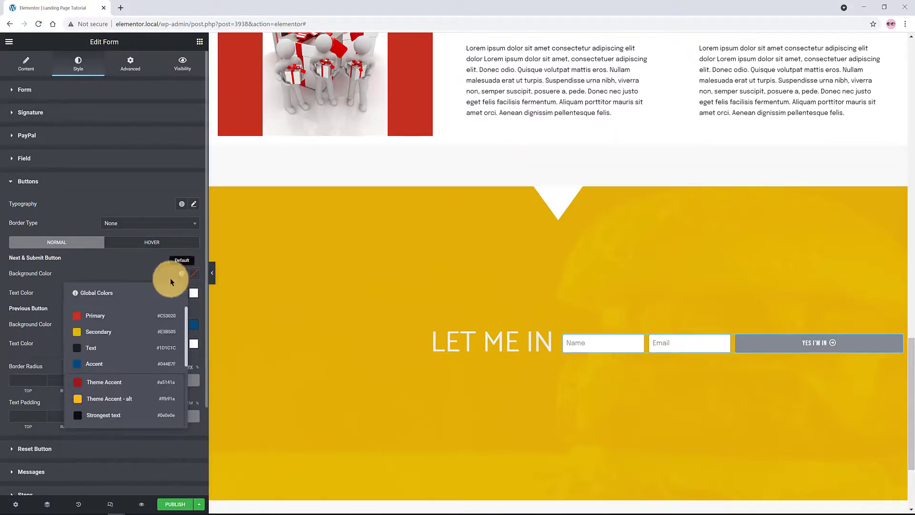
click(115, 366)
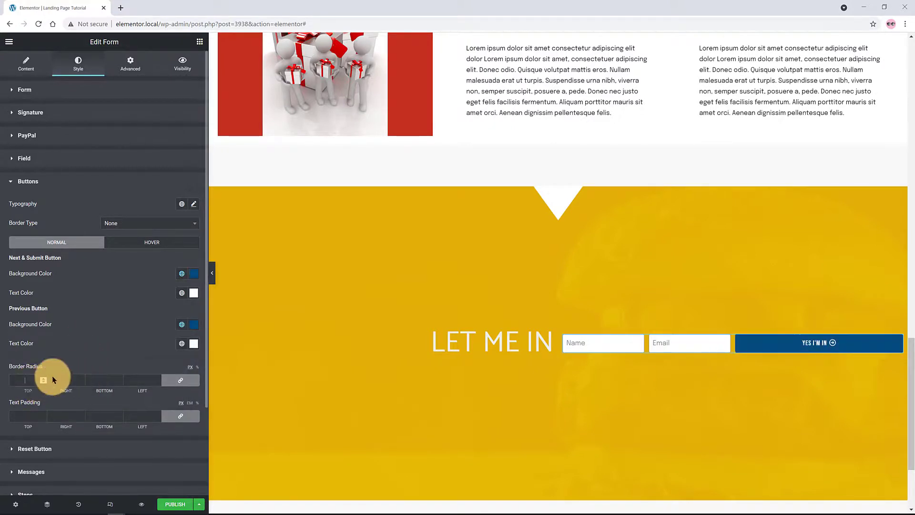
text(50)
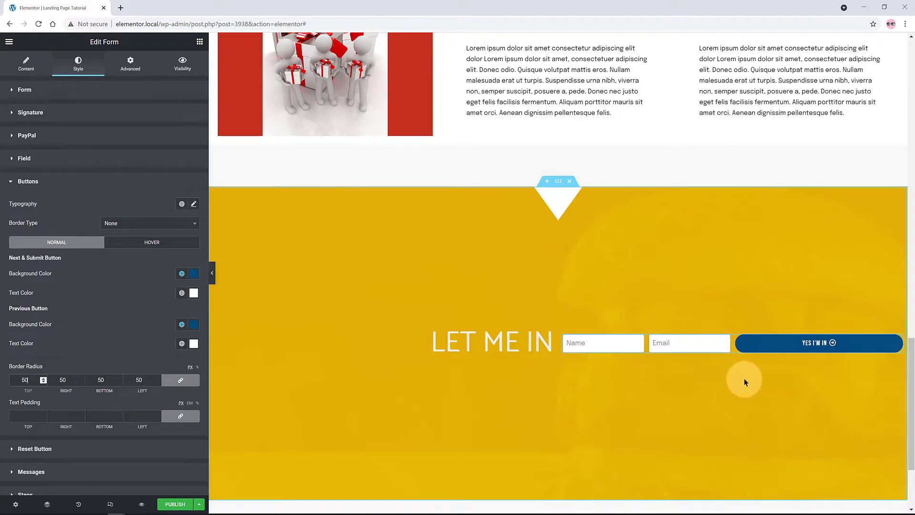
On hover, give the button a white background, a solid border, and Shrink animation
click(168, 247)
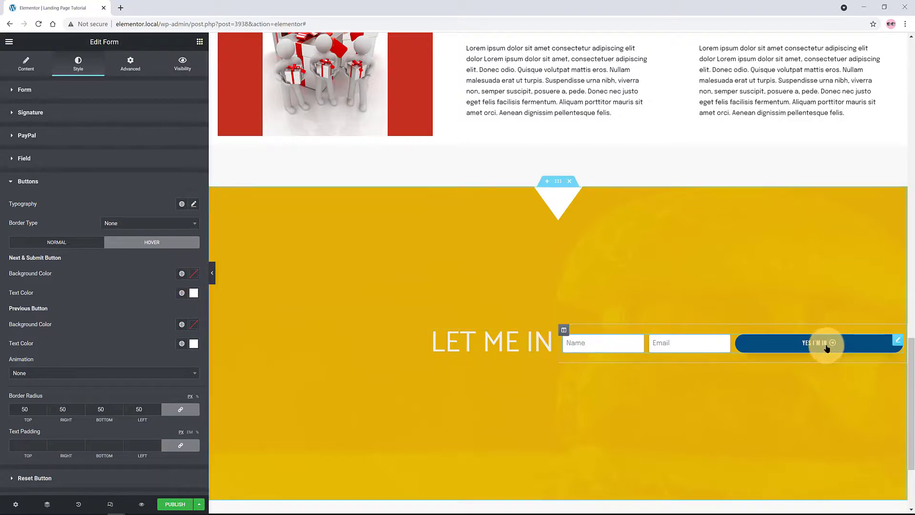
click(185, 273)
click(130, 221)
click(119, 258)
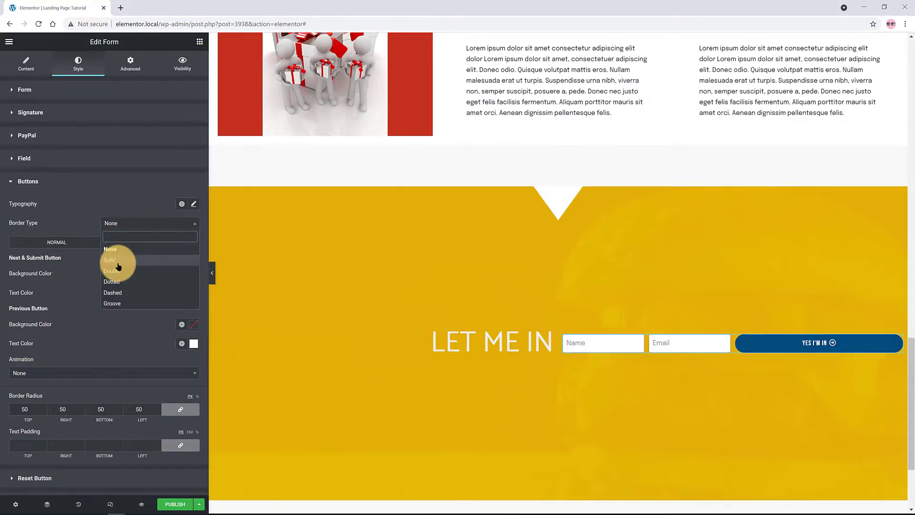
click(21, 253)
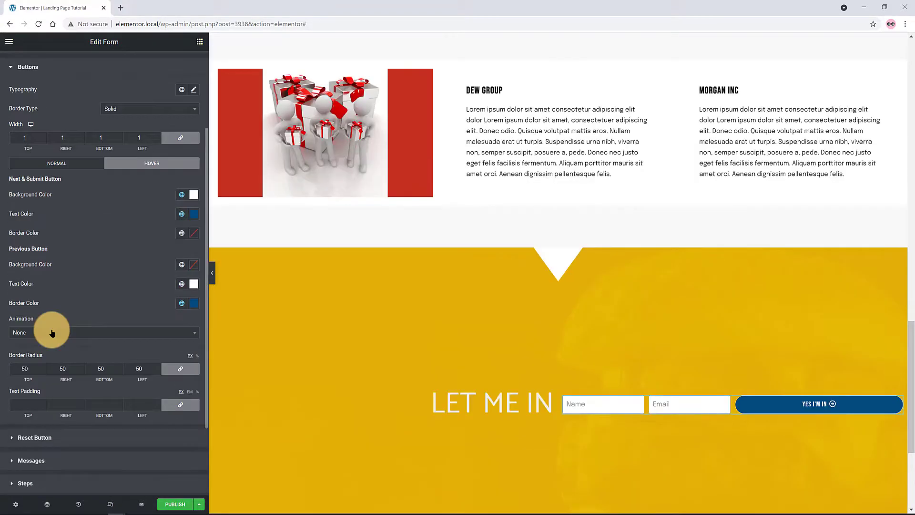
click(50, 332)
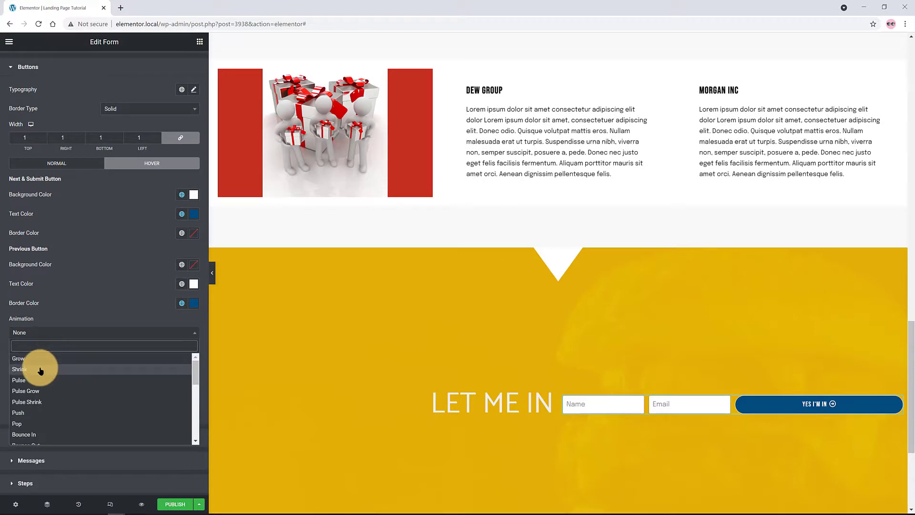
click(20, 370)
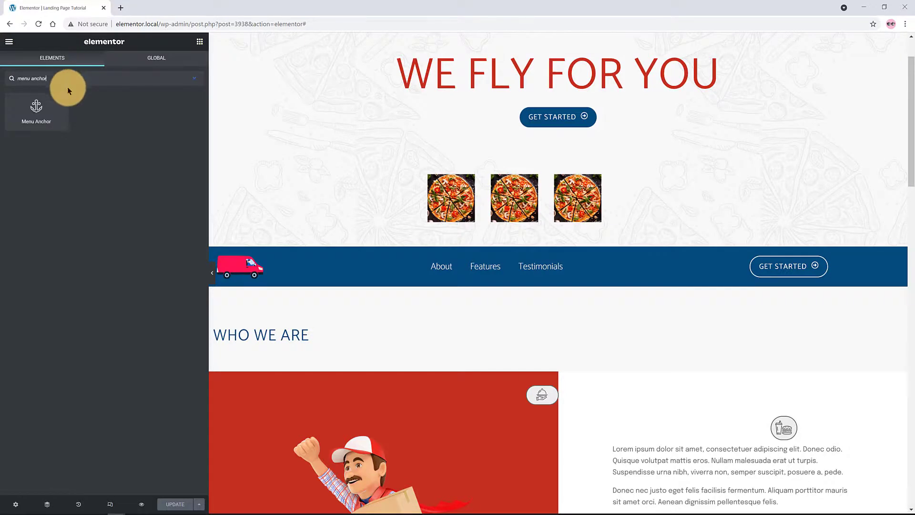
Place a menu anchor with ID About above WHO WE ARE and save the page
drag(41, 112, 290, 330)
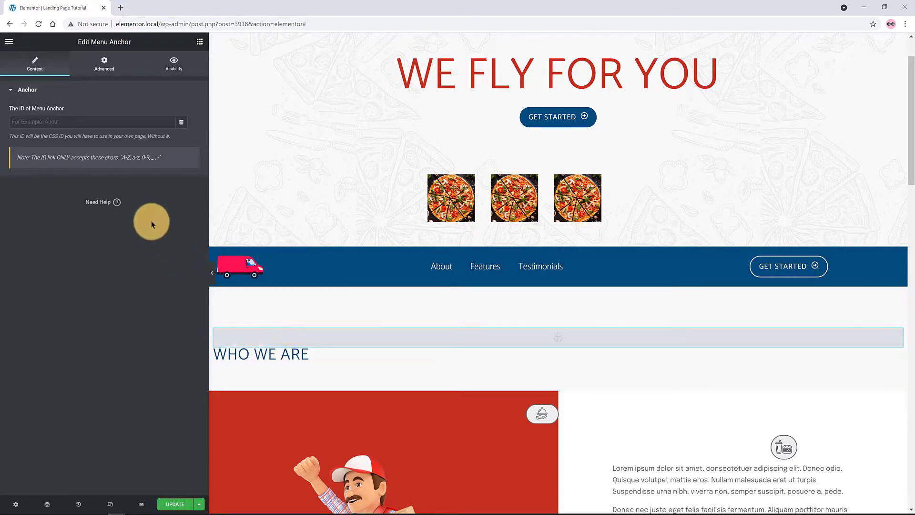
click(29, 121)
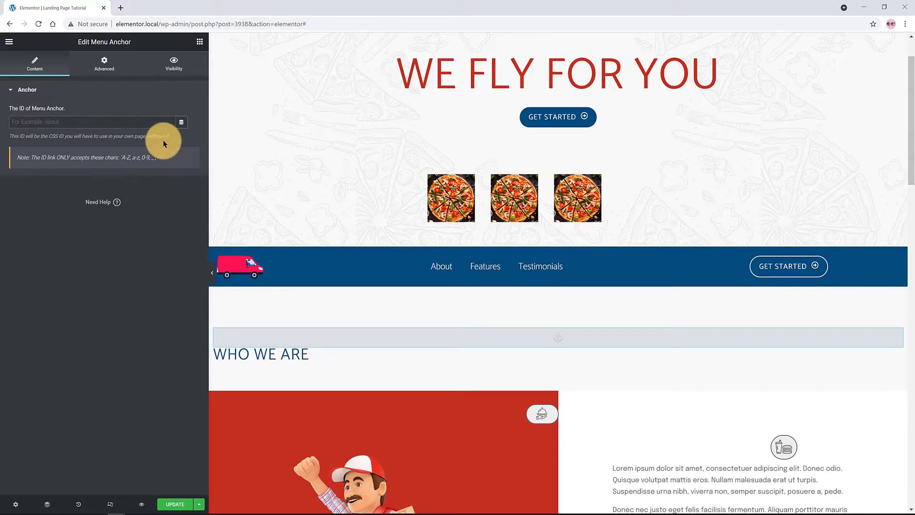
text(About)
click(174, 504)
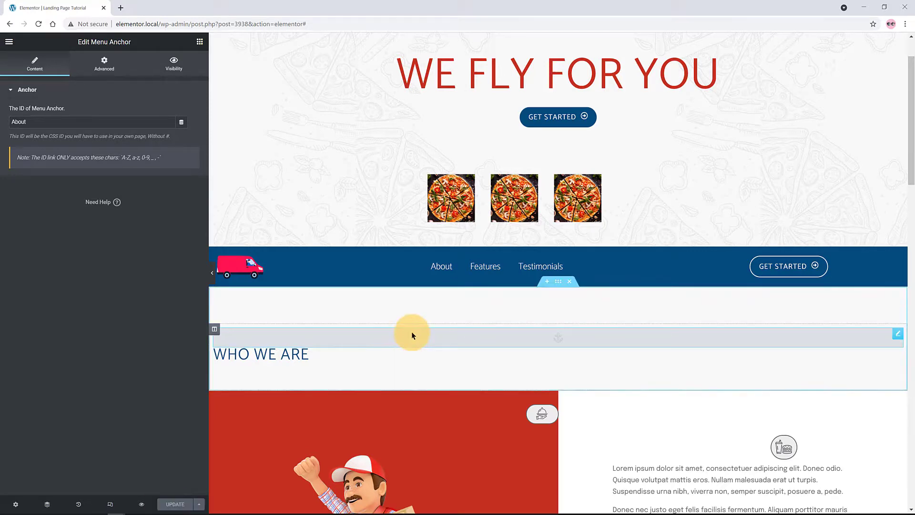
Duplicate the anchor for the next sections with IDs 'Feature' and 'Testimonials', saving each
right_click(898, 337)
click(847, 353)
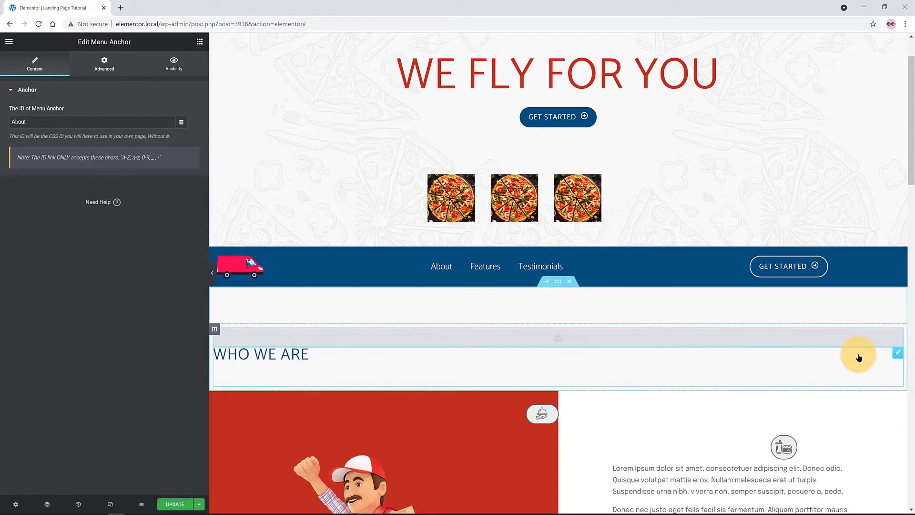
drag(779, 356, 312, 388)
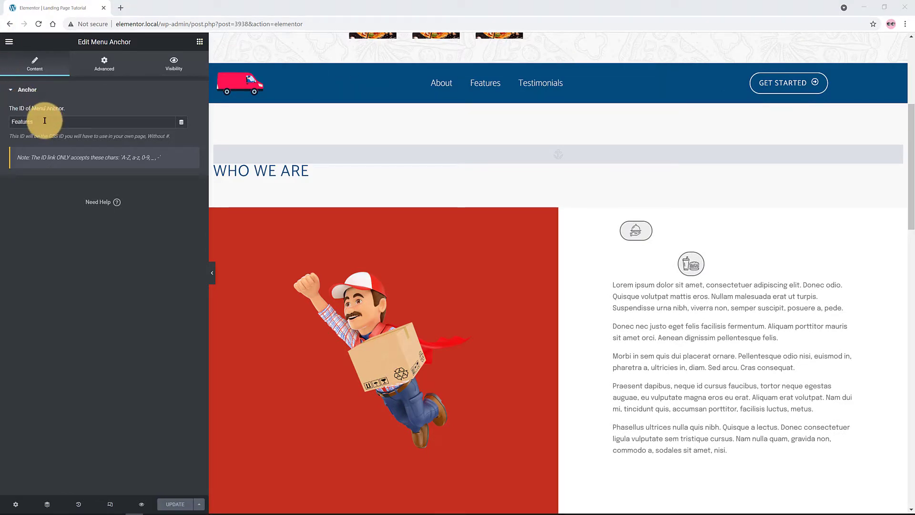
drag(41, 122, 8, 121)
text(F)
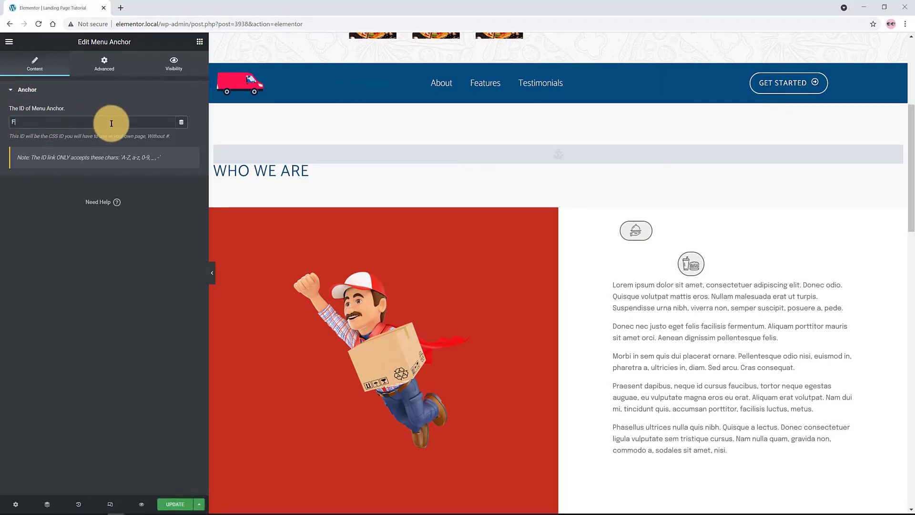
text(eatures)
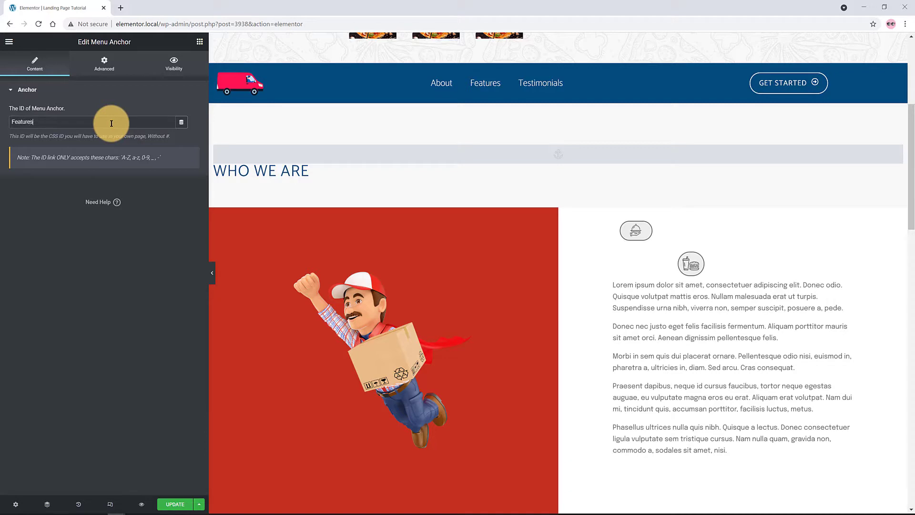
key(ctrl+s)
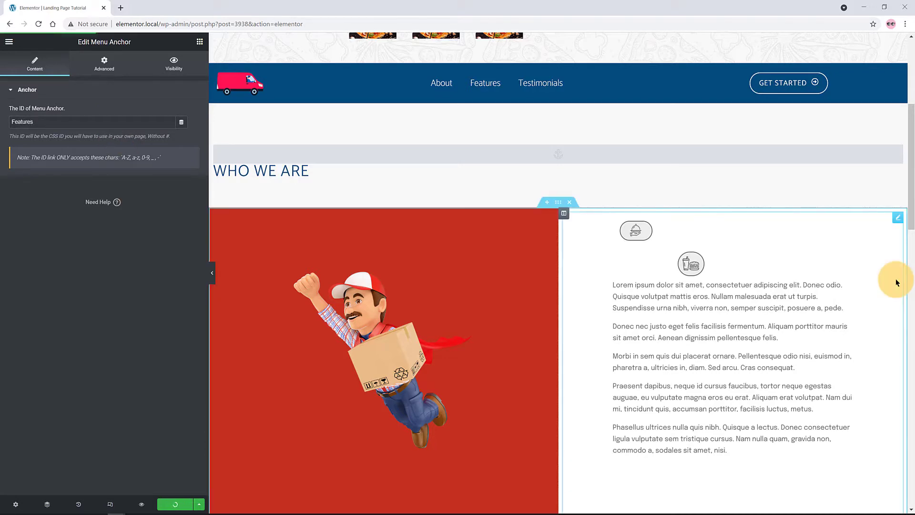
text(T)
text(estim)
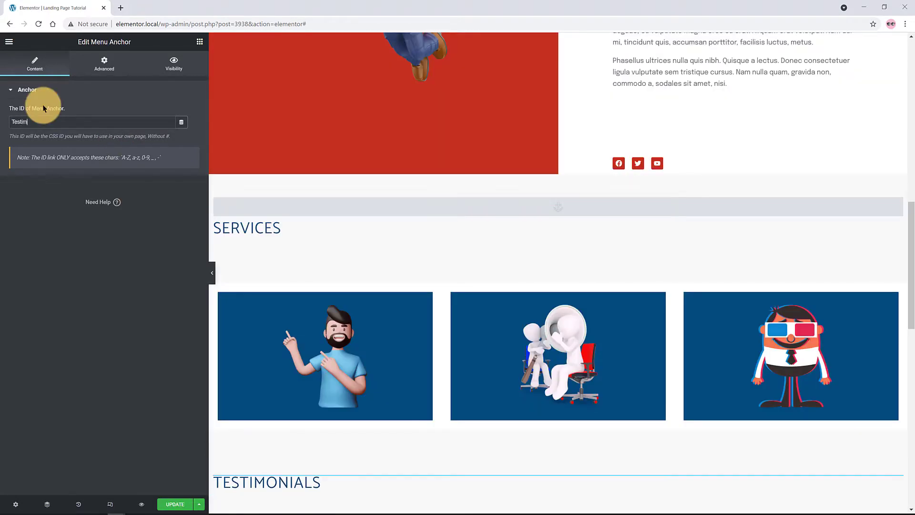
text(onials)
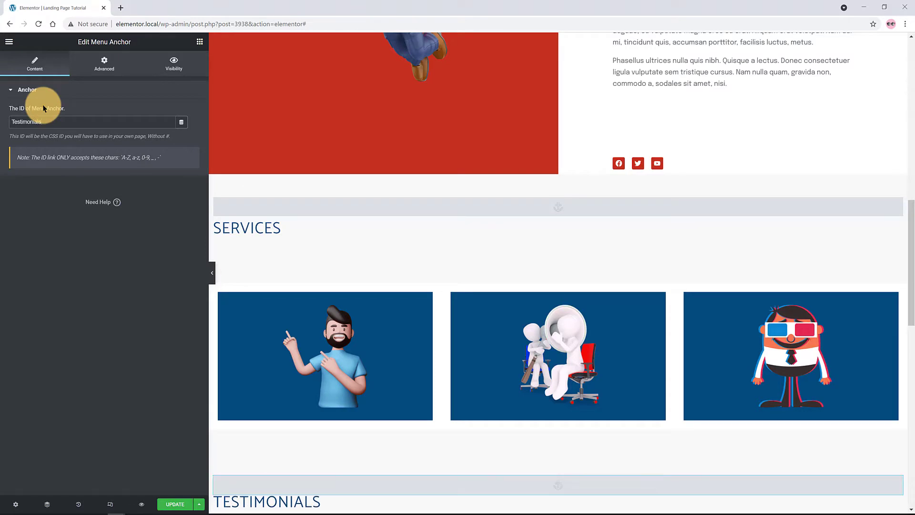
key(ctrl+s)
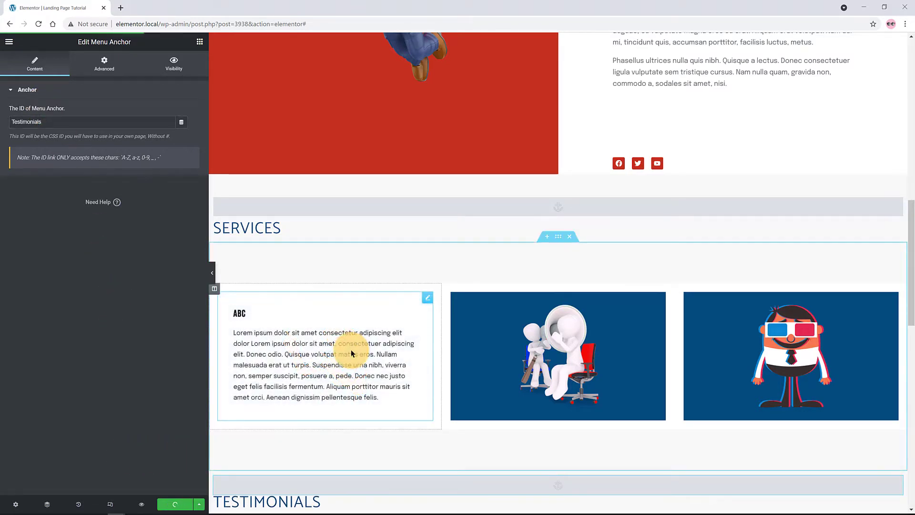
scroll(353, 363, down, 4)
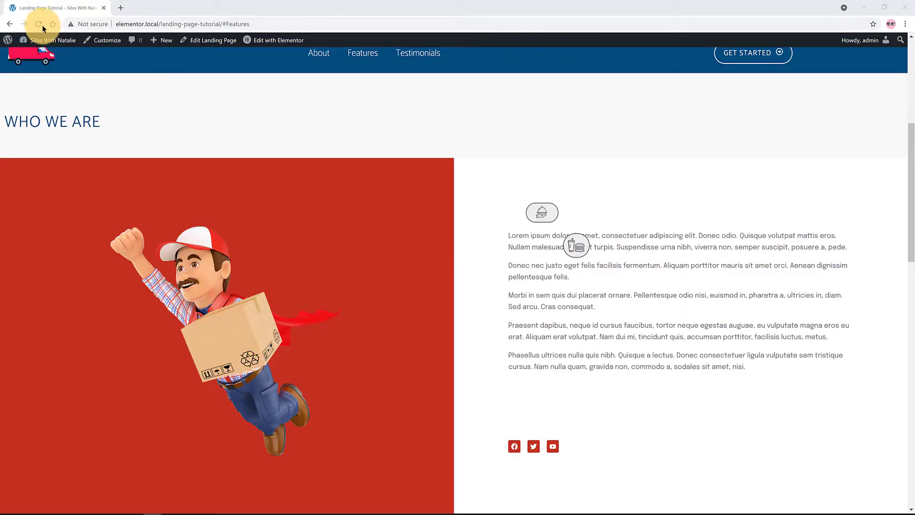
Reload the live page and test the About, Features and Testimonials menu links
click(40, 25)
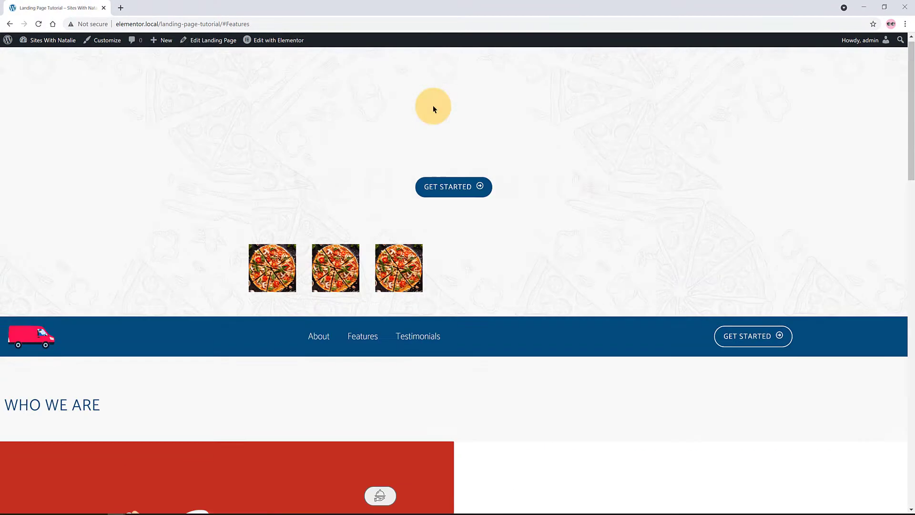
click(322, 347)
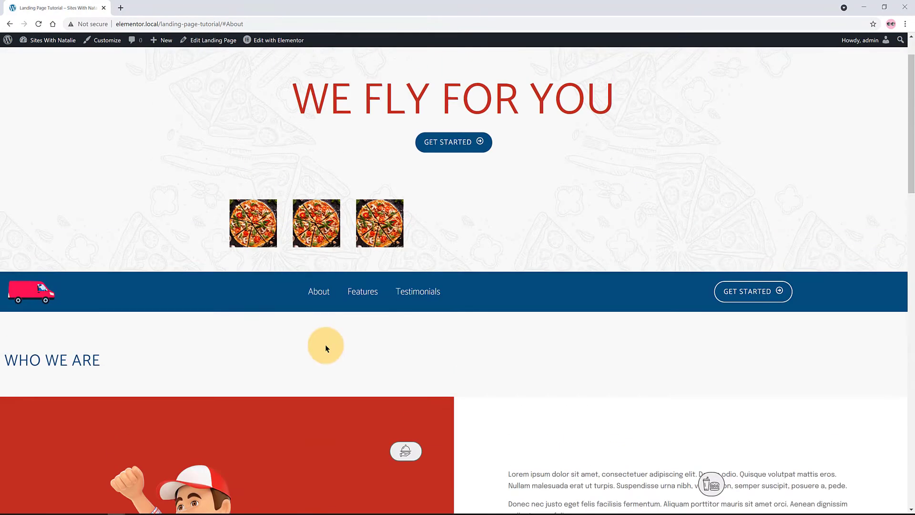
click(358, 295)
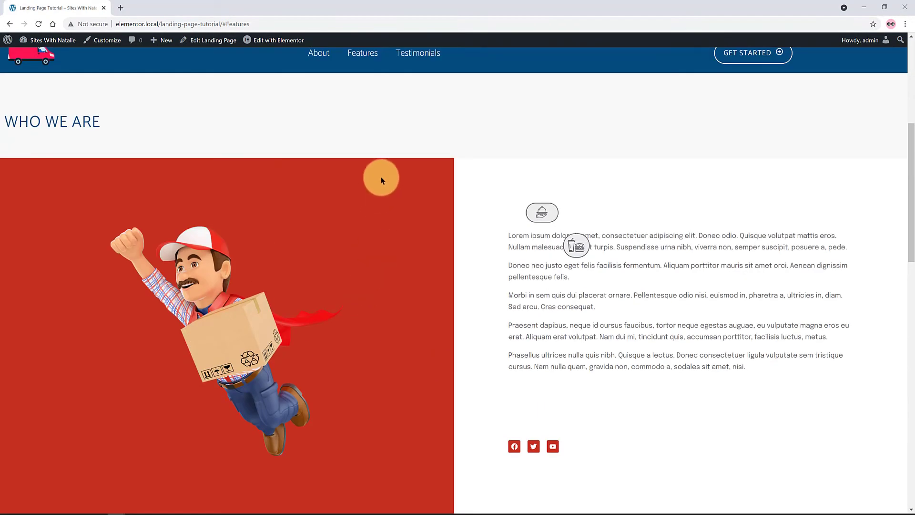
click(418, 53)
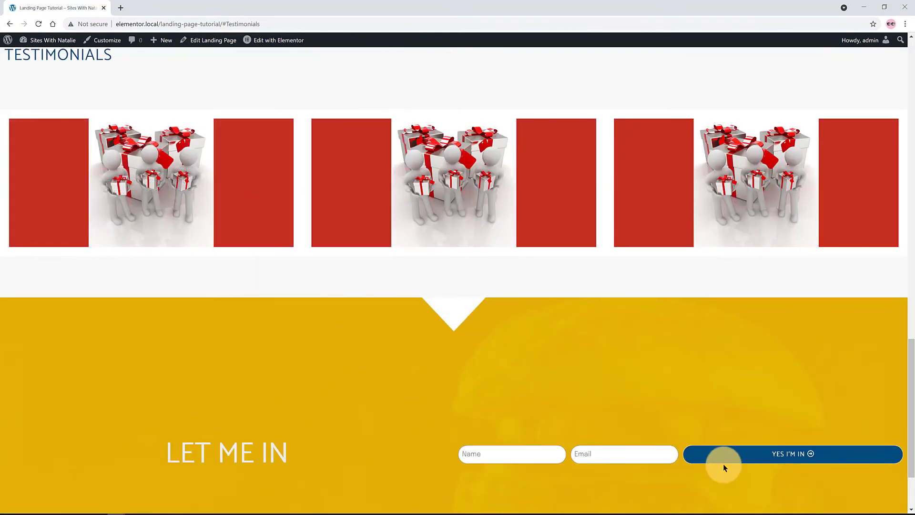
scroll(555, 360, up, 10)
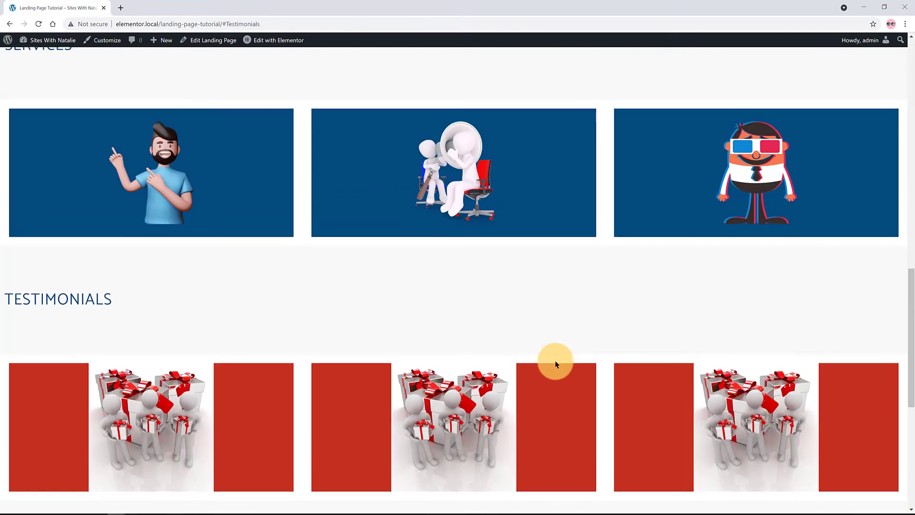
scroll(554, 360, up, 12)
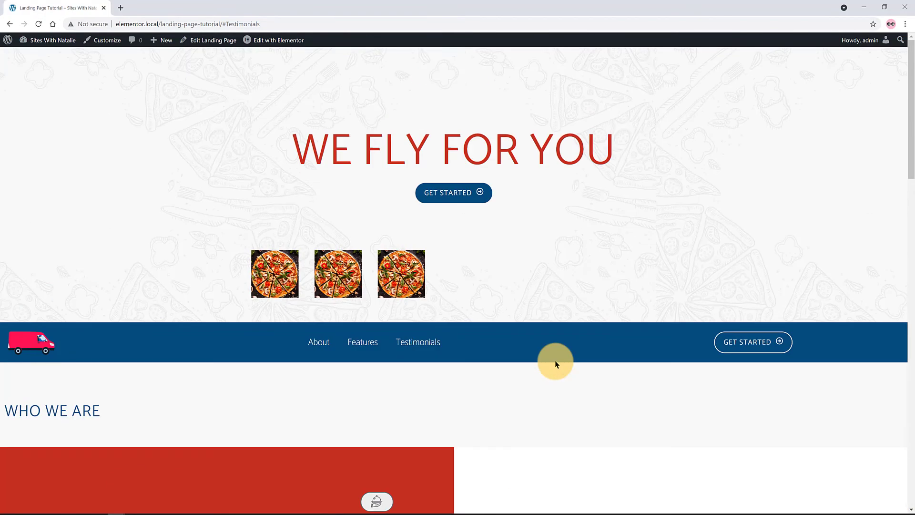
scroll(513, 279, down, 6)
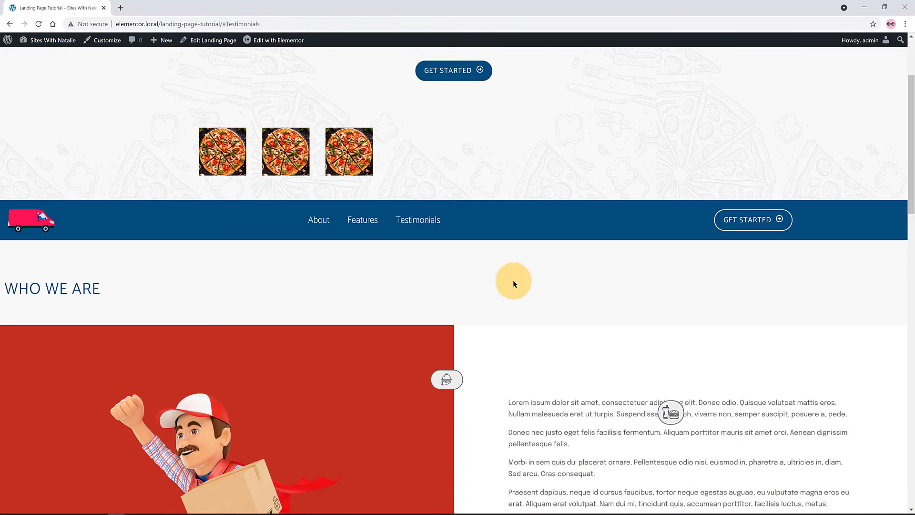